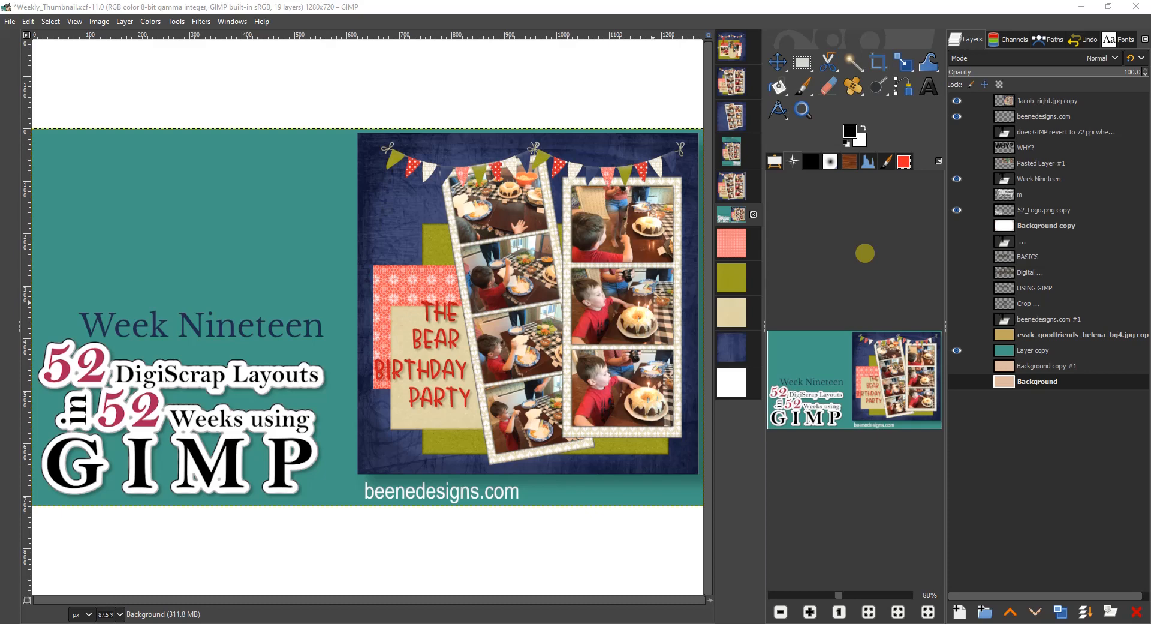
- View the finished Jacob_left and Jacob_right page layouts, fitting the right page to the window
left_click(727, 51)
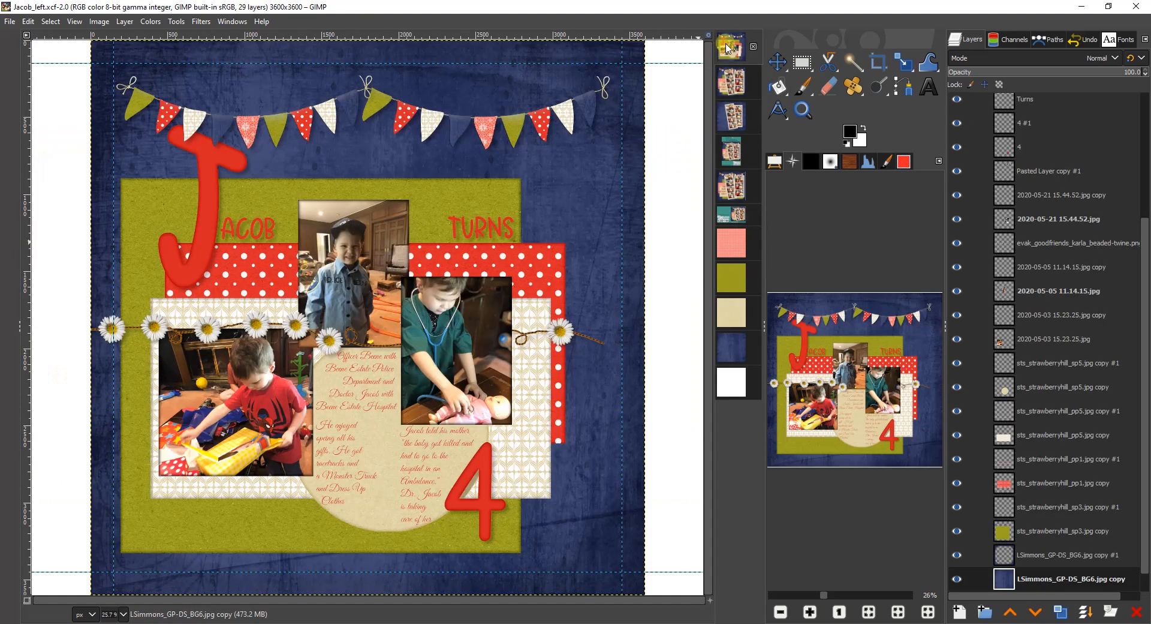
left_click(742, 80)
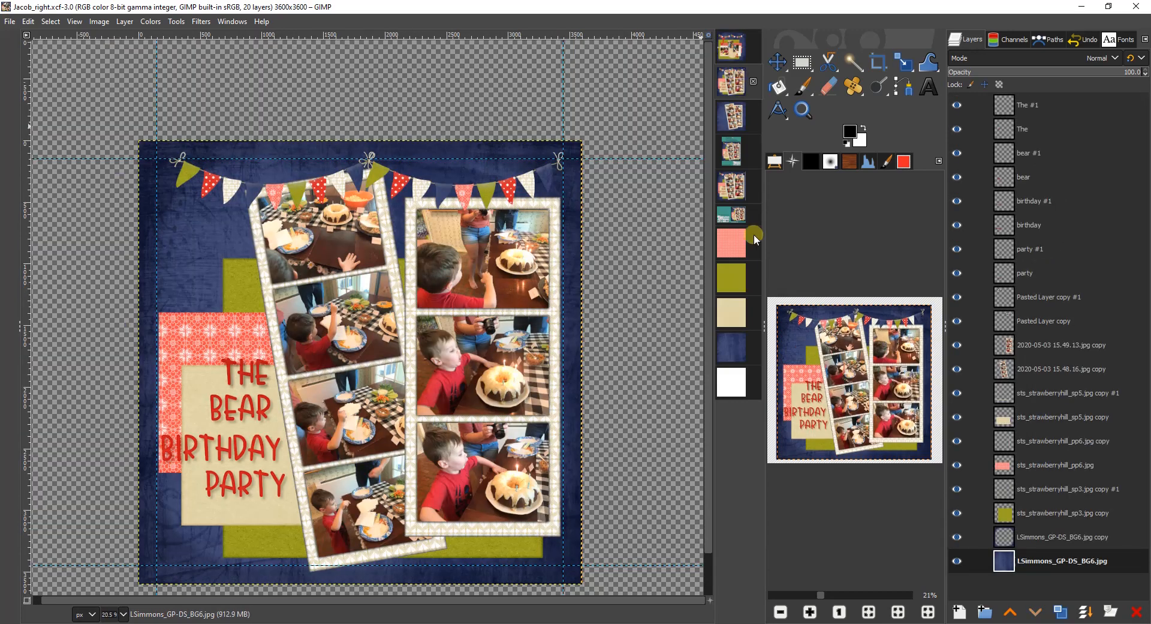
left_click(869, 610)
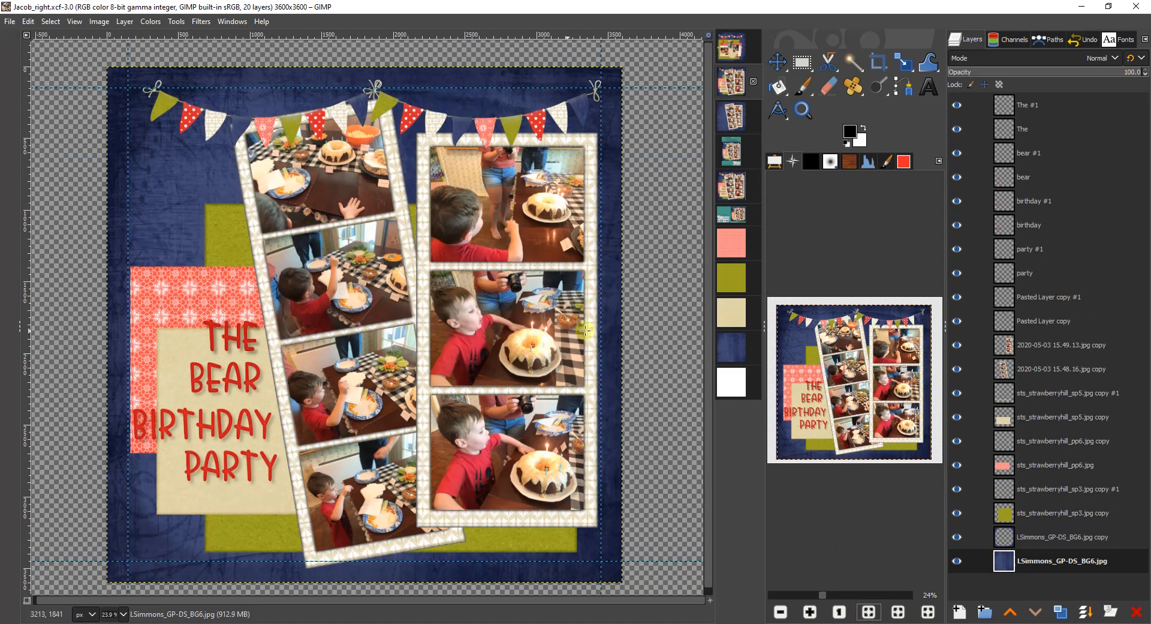
- Copy the LSimmons_GP-DS_BG6 and sts_strawberryhill_sp5 papers as layers into the blank 3600x3600 image
left_click(736, 389)
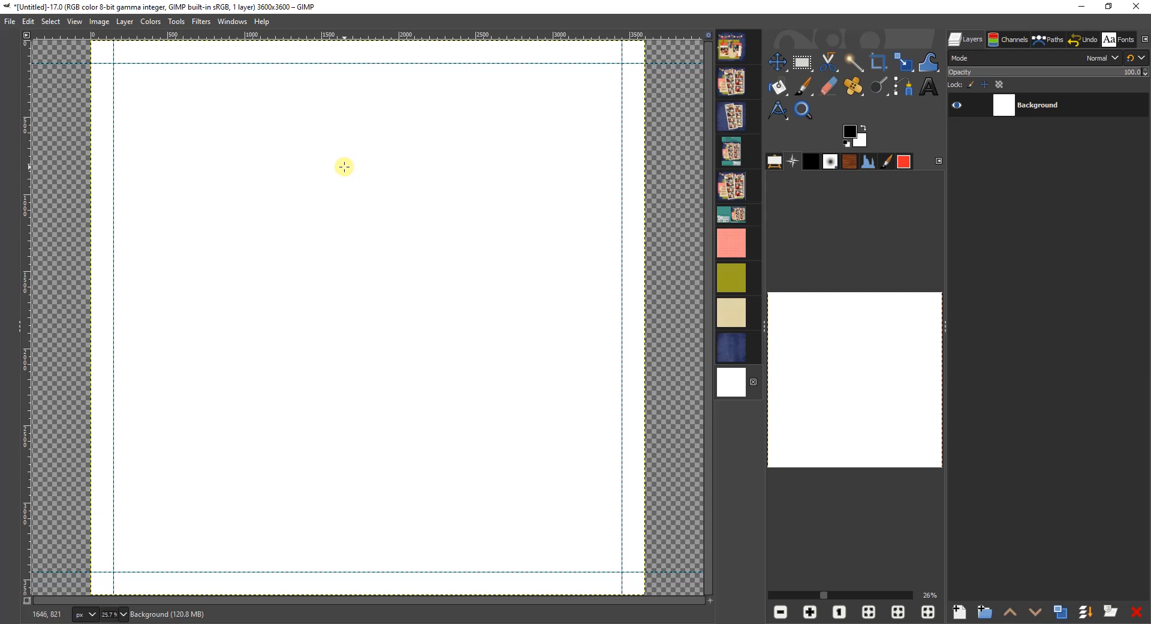
left_click(740, 344)
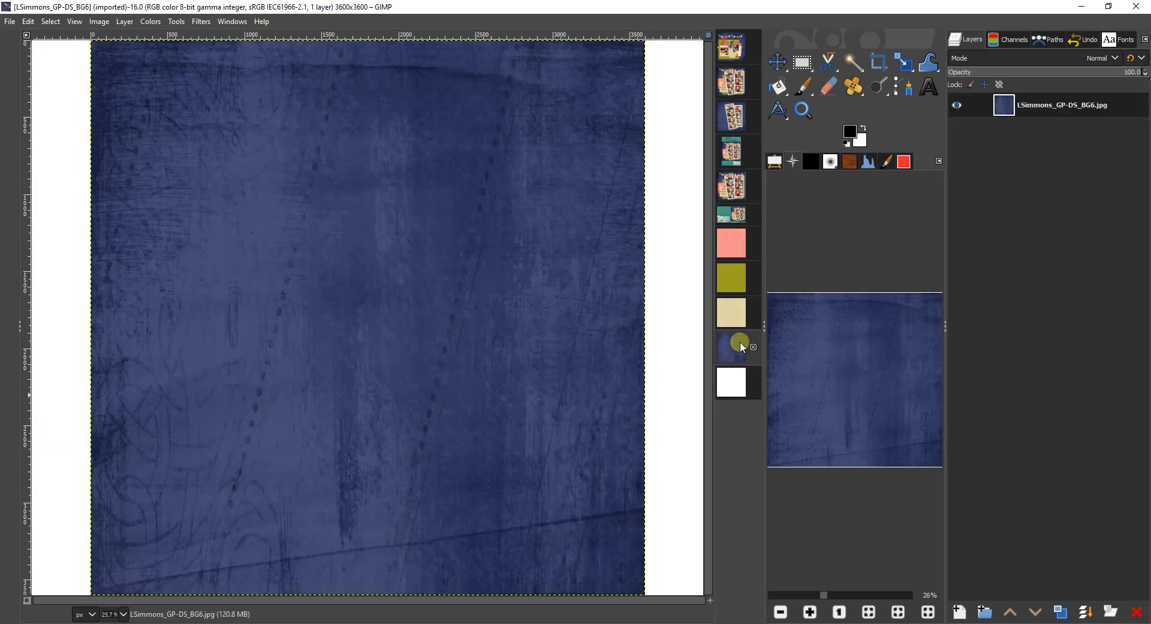
left_click_drag(740, 341, 493, 398)
left_click(735, 317)
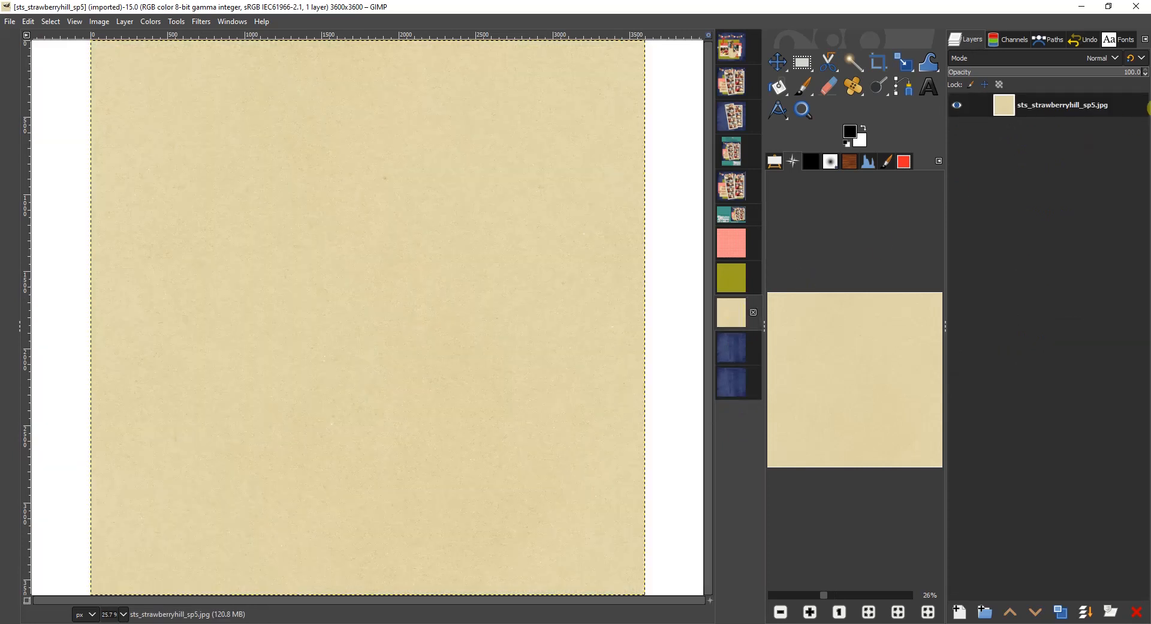
left_click_drag(1069, 106, 543, 226)
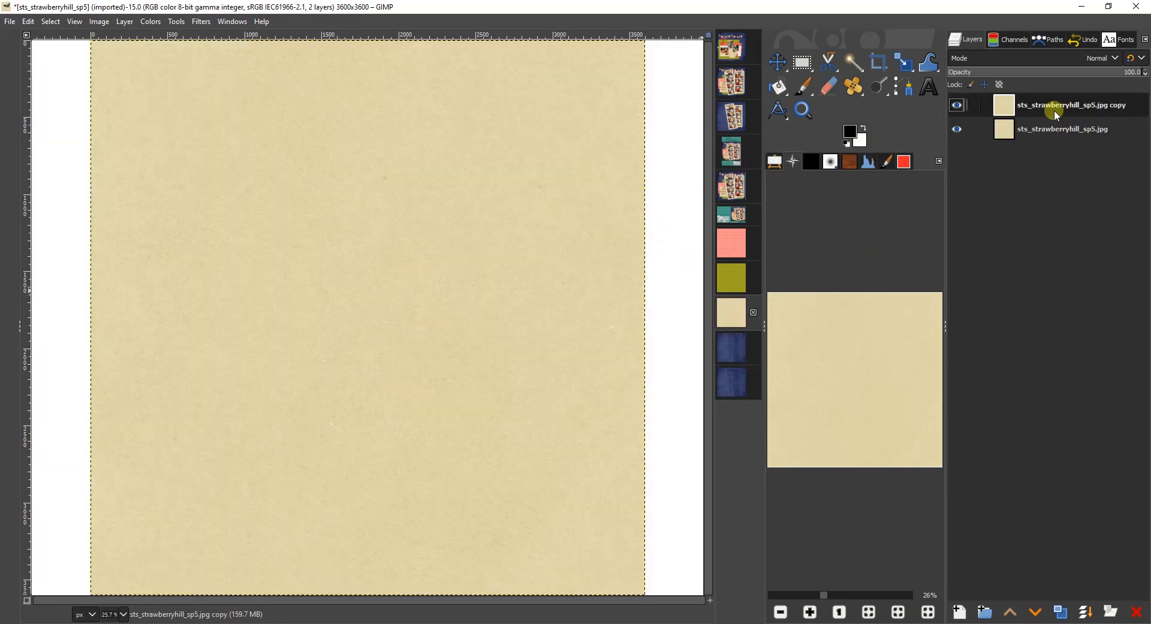
left_click_drag(1057, 114, 488, 411)
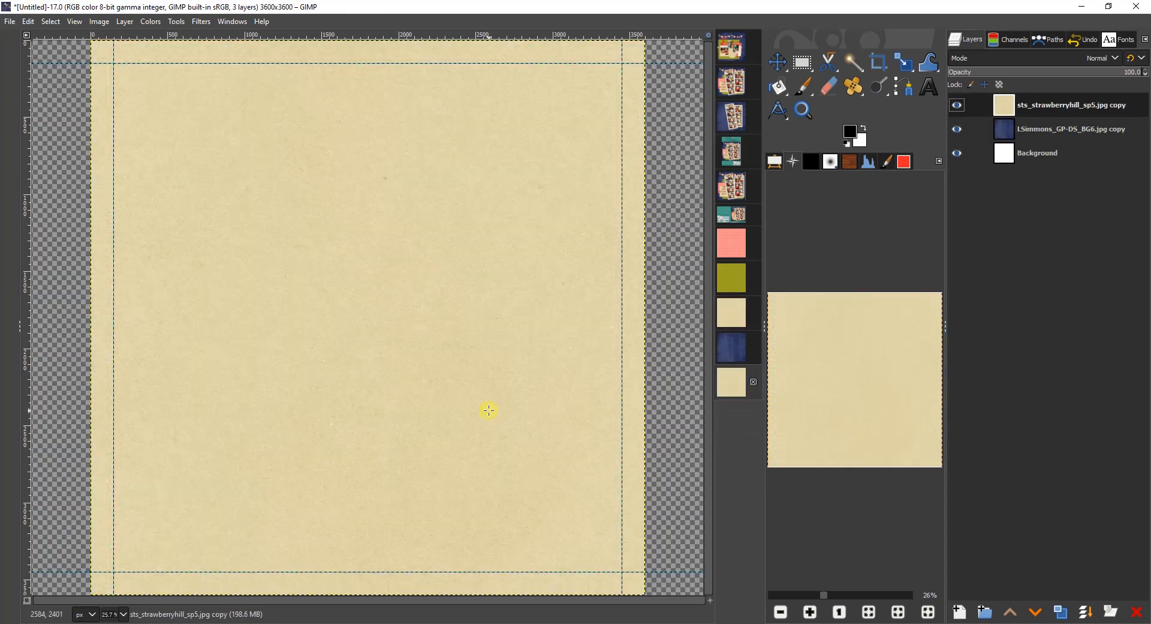
- Add the sts_strawberryhill_sp3 and sts_strawberryhill_pp6 papers as new layers on top in the untitled image
left_click(732, 277)
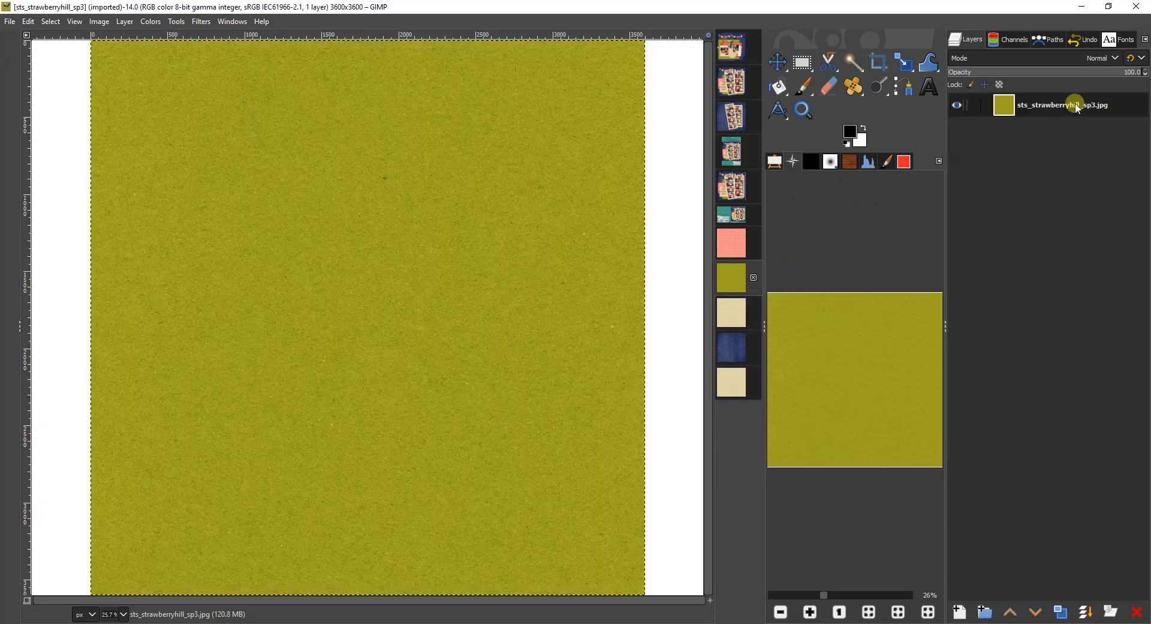
left_click_drag(1074, 105, 505, 370)
left_click(732, 243)
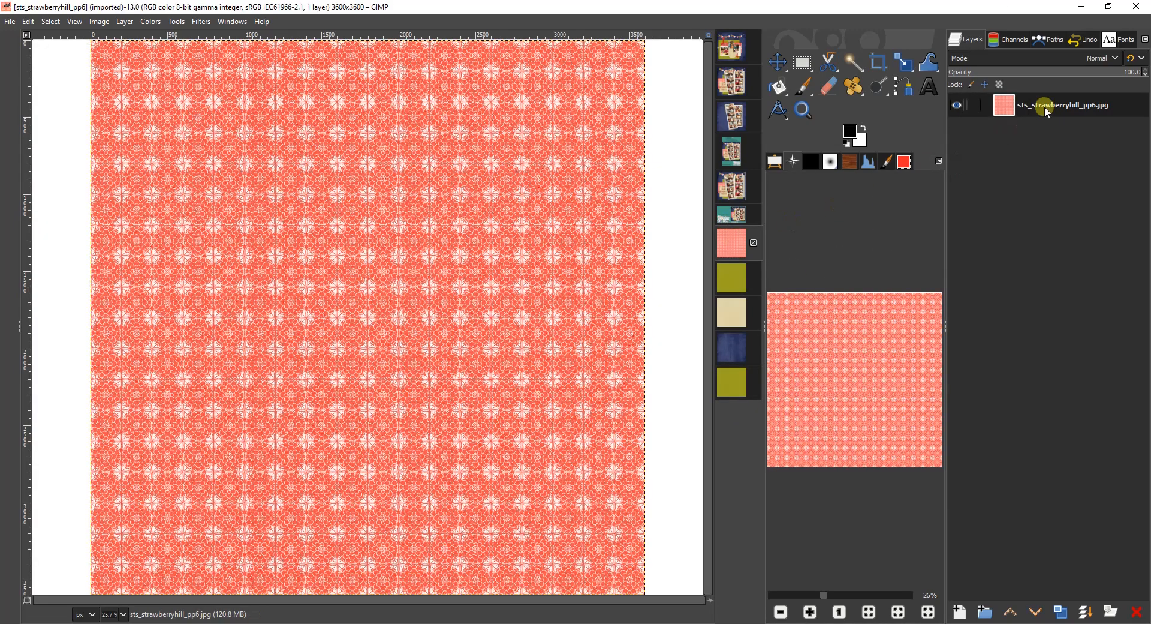
left_click_drag(1055, 100, 490, 397)
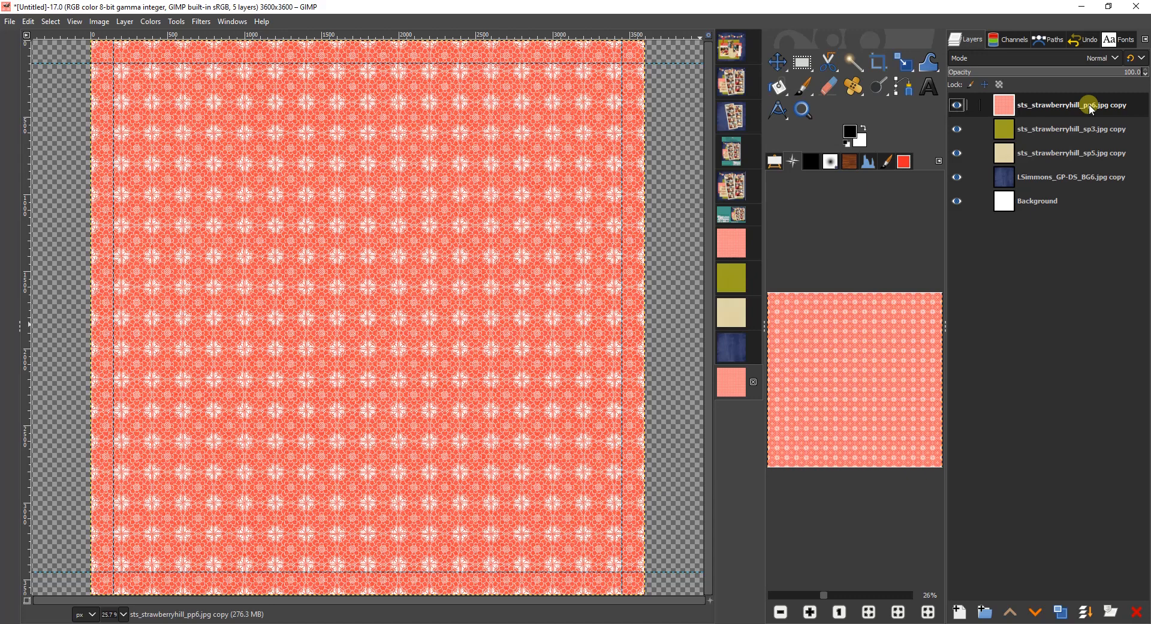
left_click(735, 387)
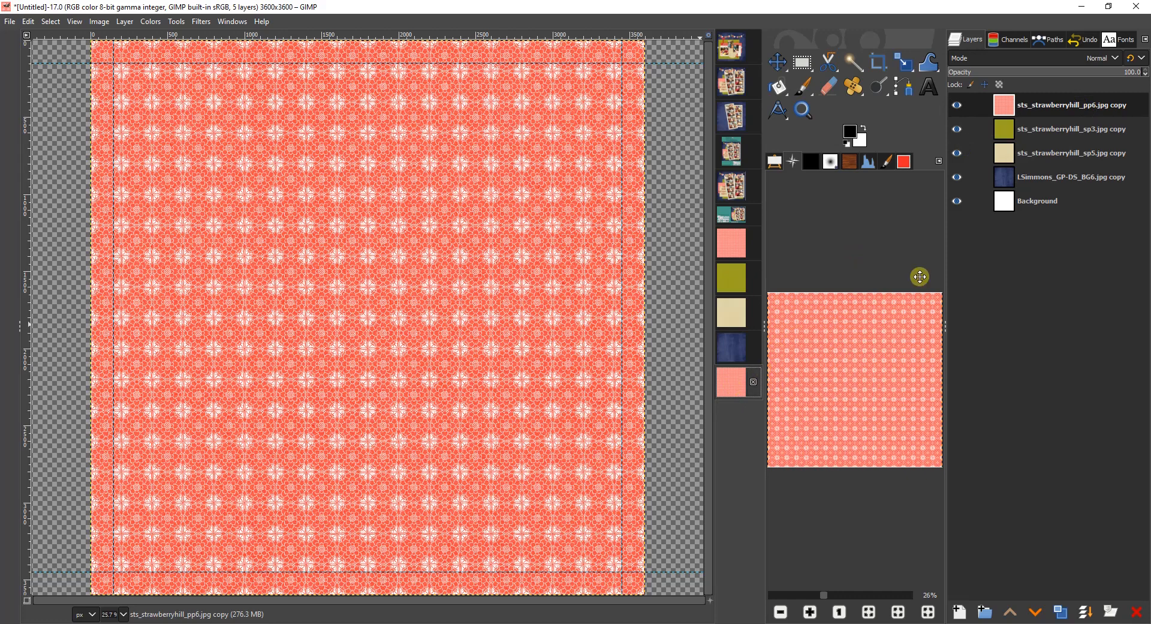
- Crop only the green sts_strawberryhill_sp3 layer to 2600 x 2600 px, starting at about 848, 732
left_click(1042, 136)
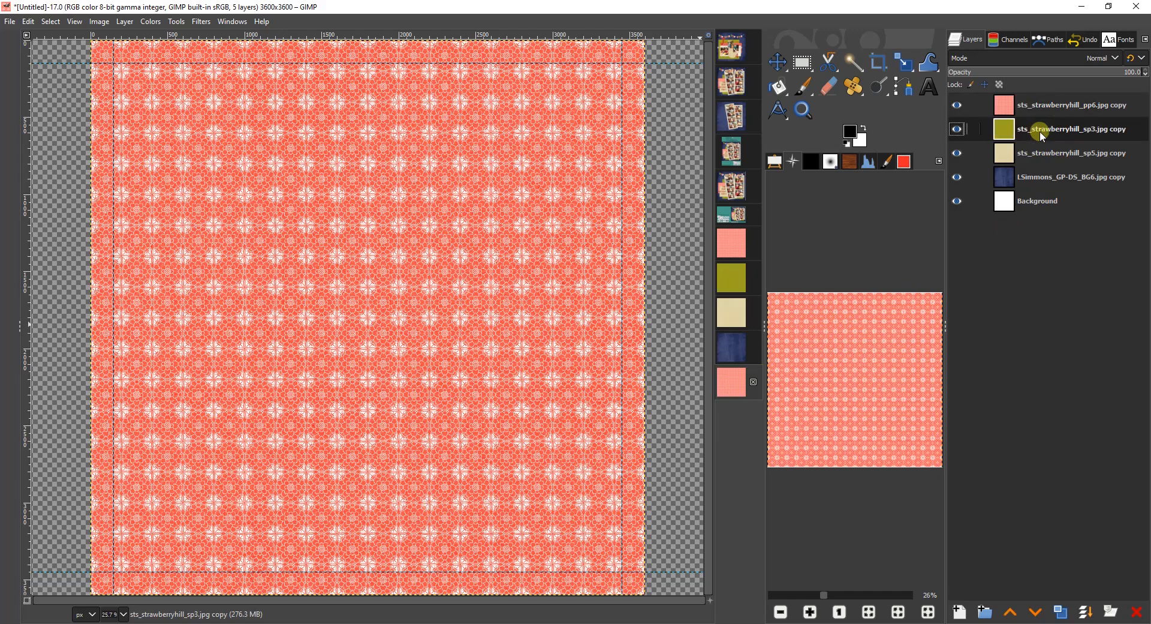
left_click(887, 62)
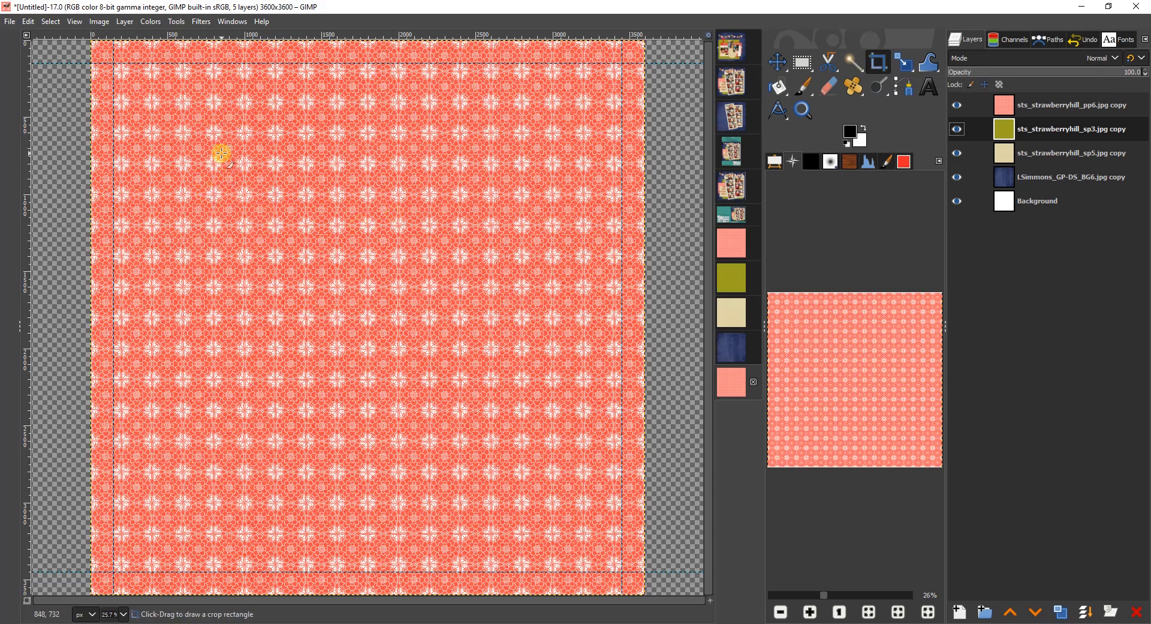
left_click_drag(222, 154, 553, 488)
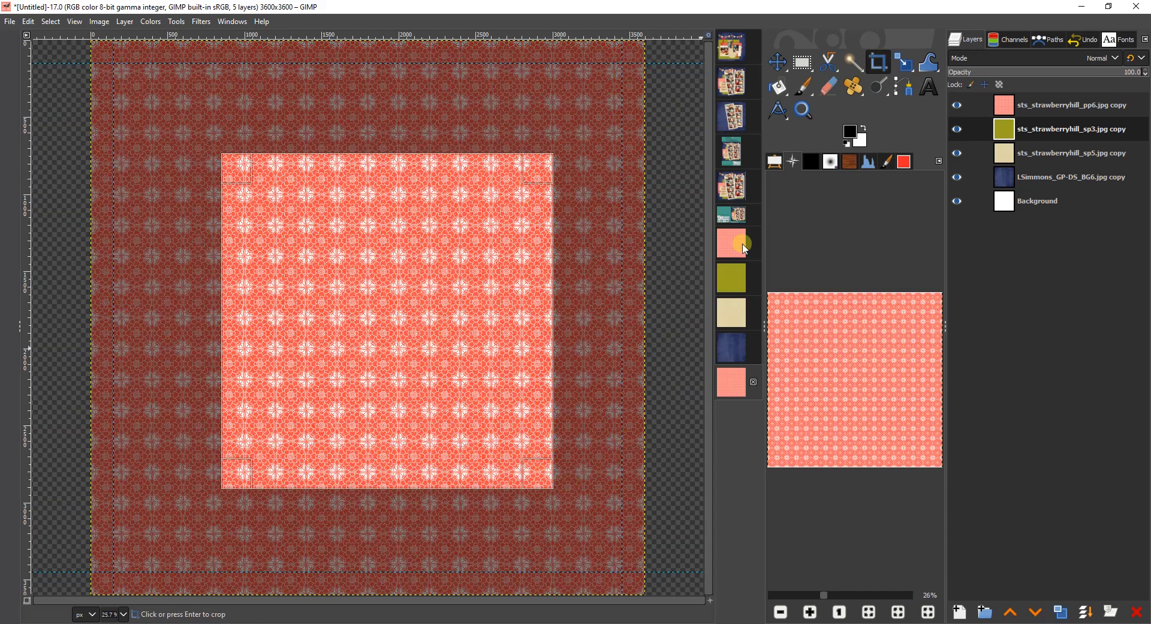
left_click(775, 163)
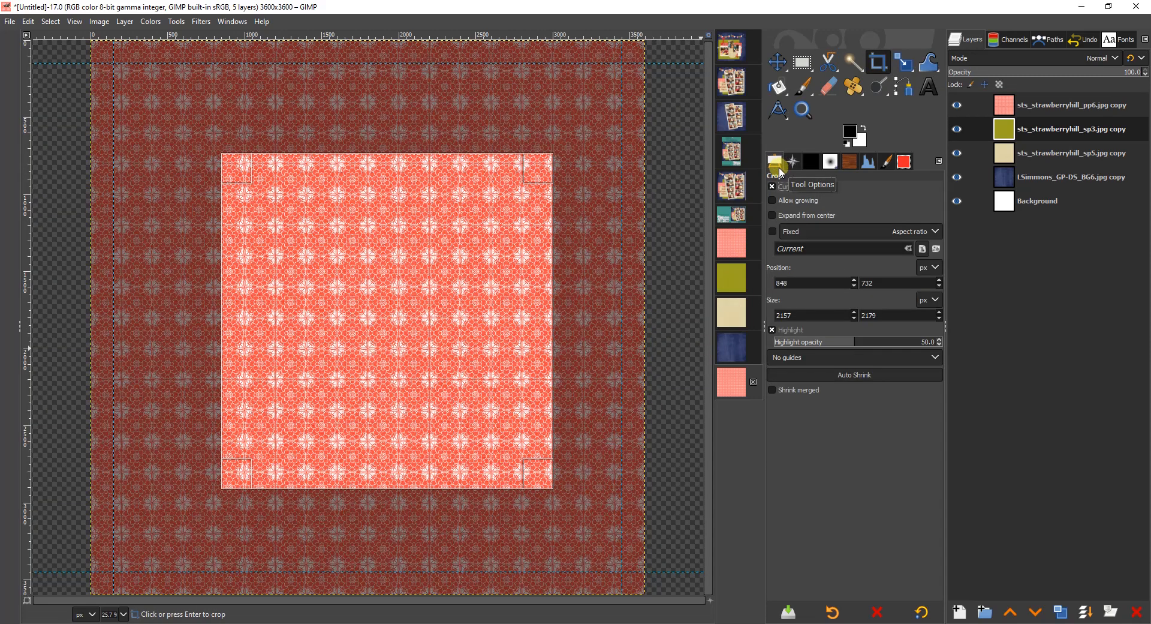
double_click(798, 314)
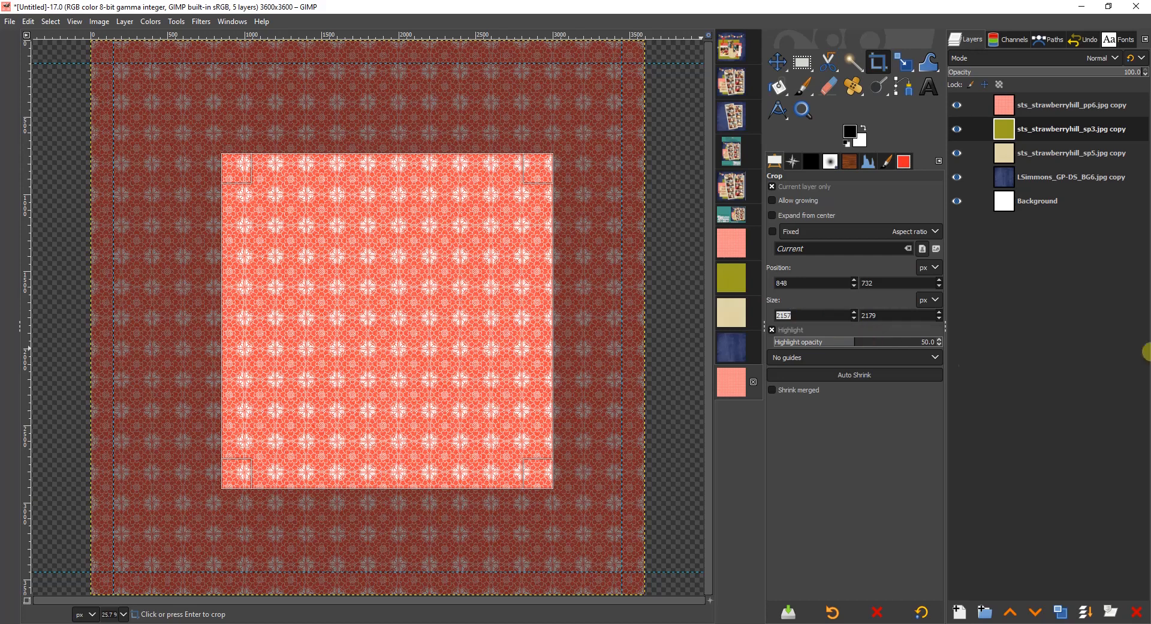
type("2600")
key("Tab")
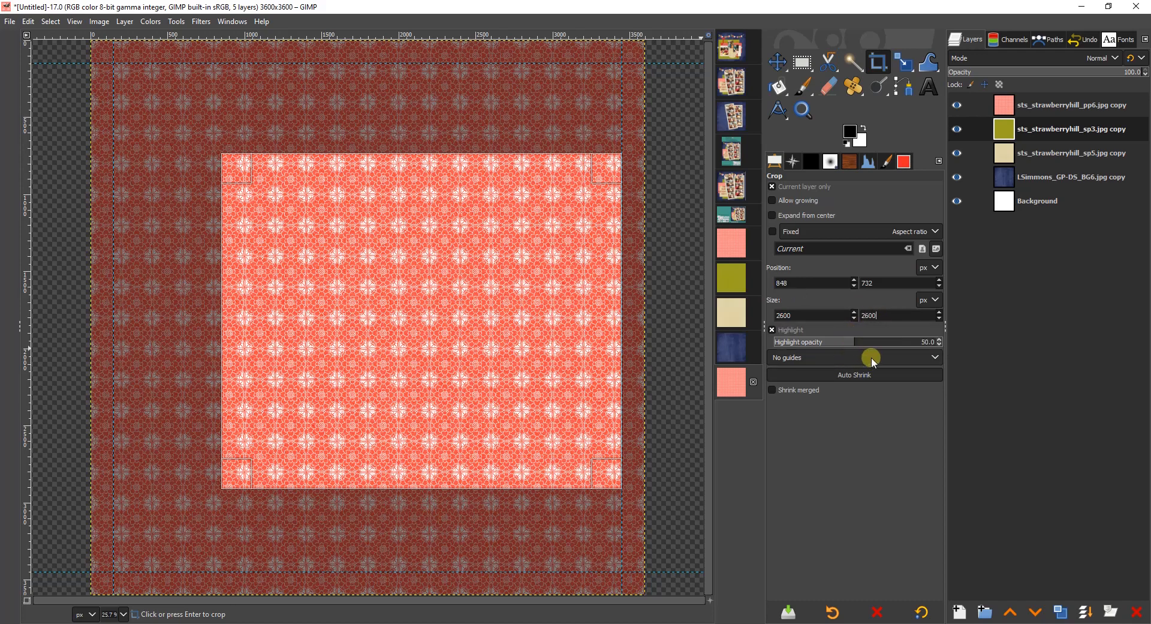
key("Return")
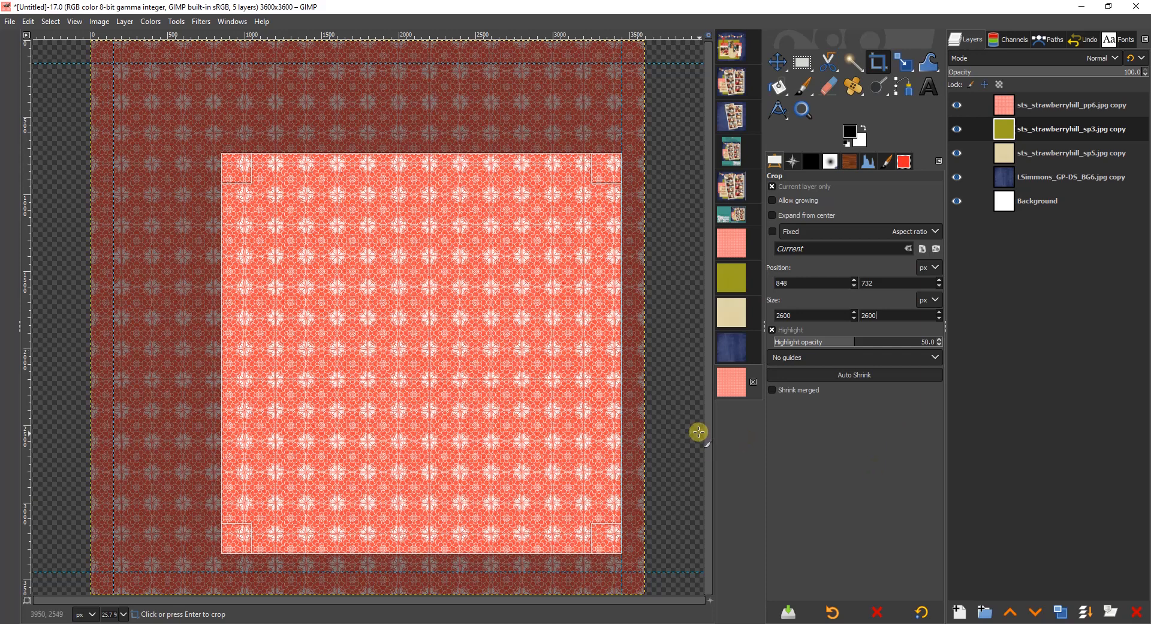
left_click(409, 368)
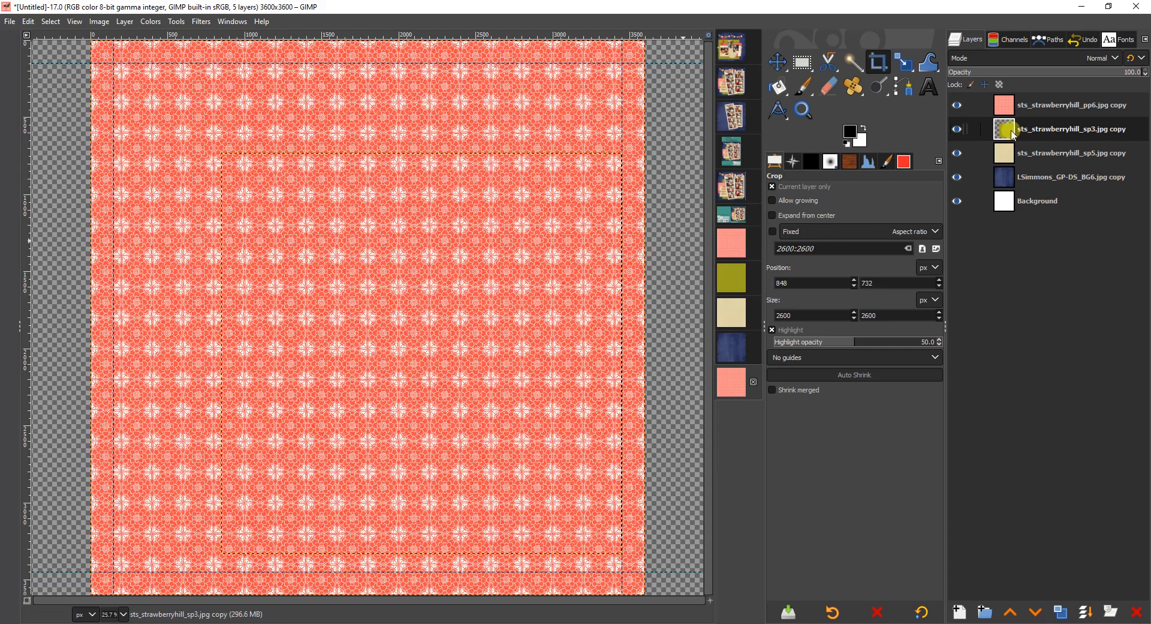
- Hide the coral patterned layer briefly to check the cropped green paper, and show it again
left_click(974, 109)
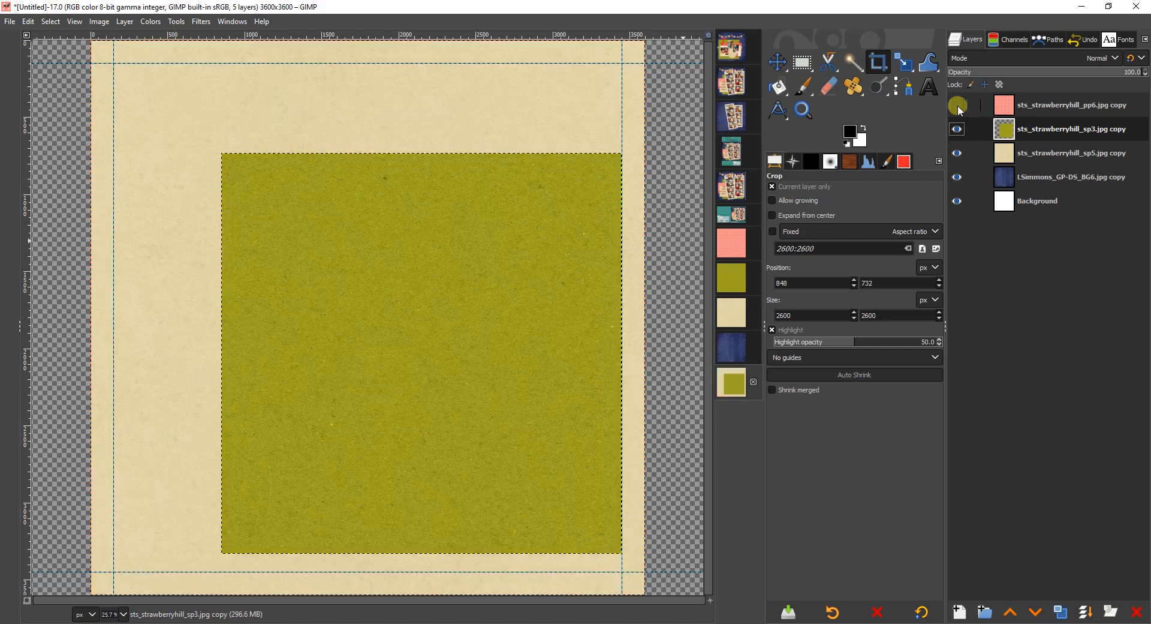
left_click(1043, 125)
left_click(958, 105)
- Crop the coral sts_strawberryhill_pp6 layer to 2600 x 1300 px, starting at about 704, 603
left_click(1042, 105)
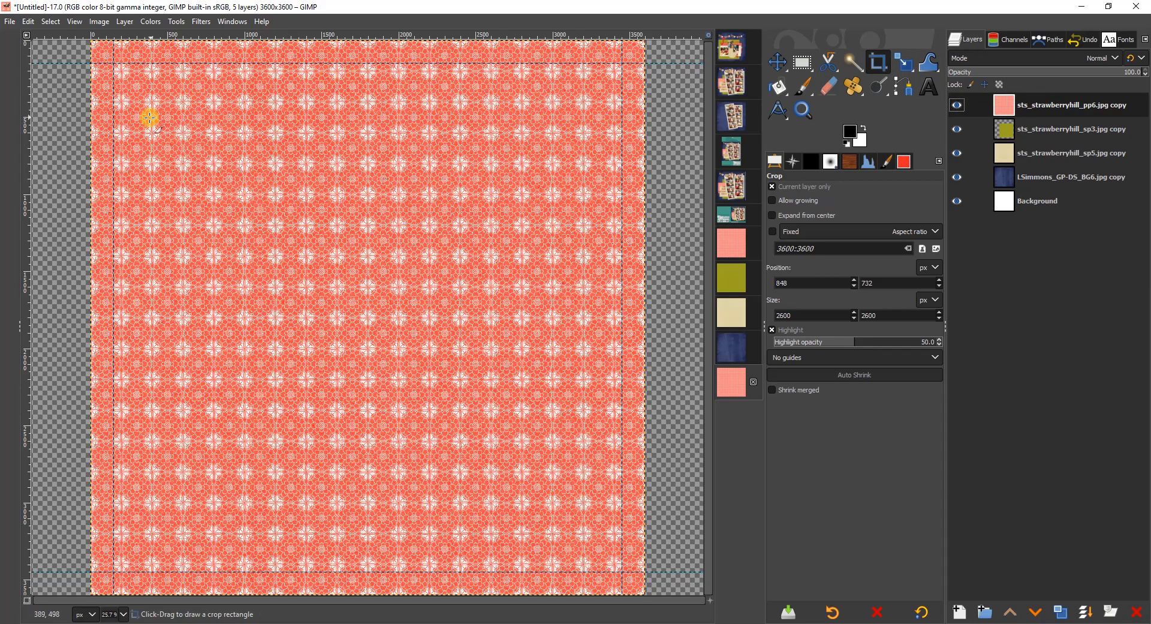
left_click_drag(200, 133, 553, 401)
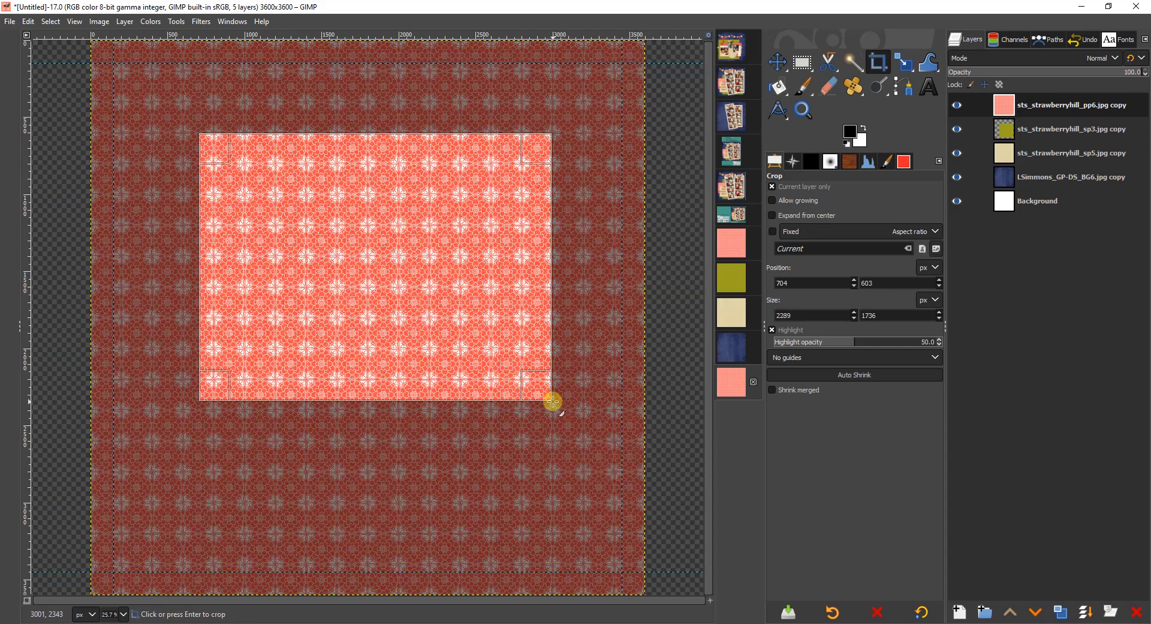
double_click(798, 315)
type("260")
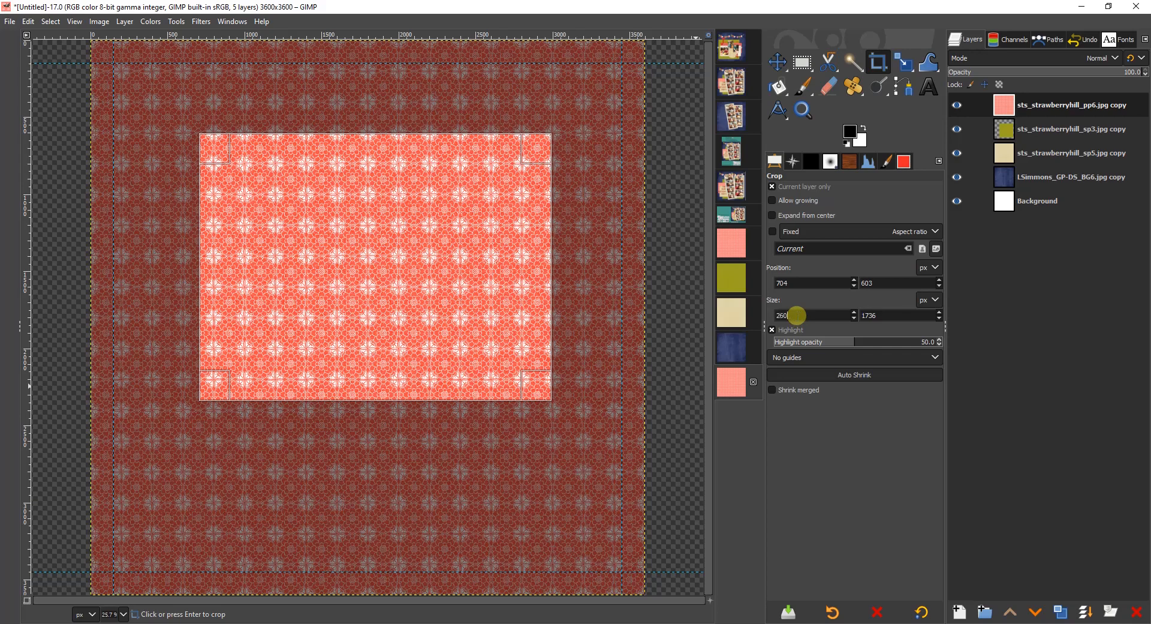
type("0")
double_click(882, 316)
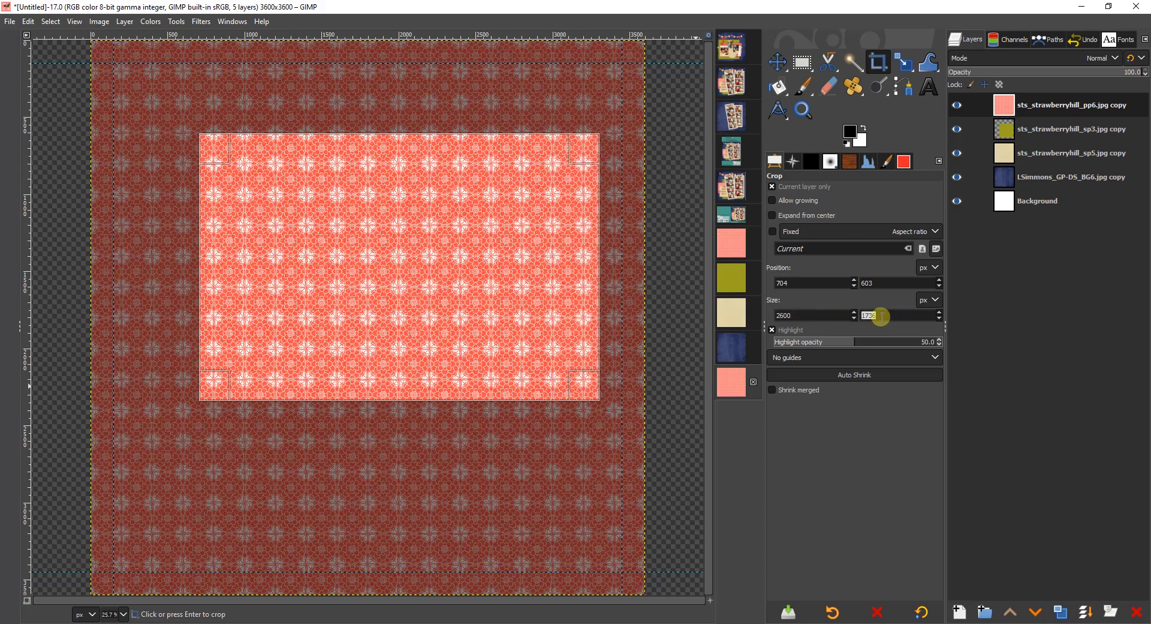
type("1300")
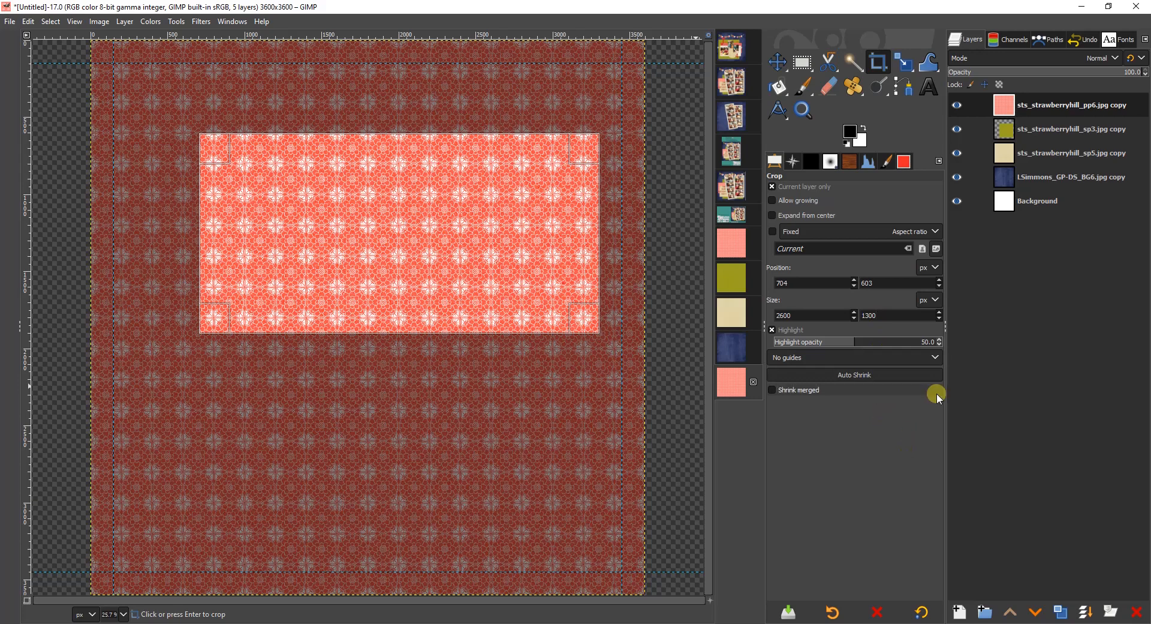
left_click(473, 200)
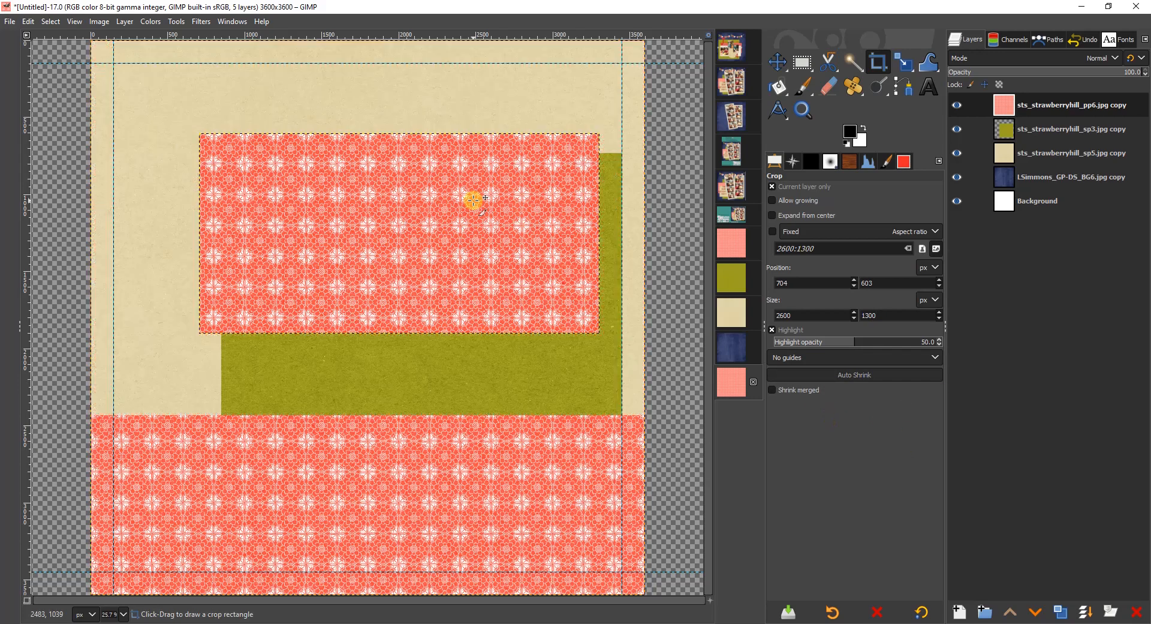
- Crop the cream sts_strawberryhill_sp5 layer to 2600 x 1300 px, starting at about 440, 1572
left_click(1041, 155)
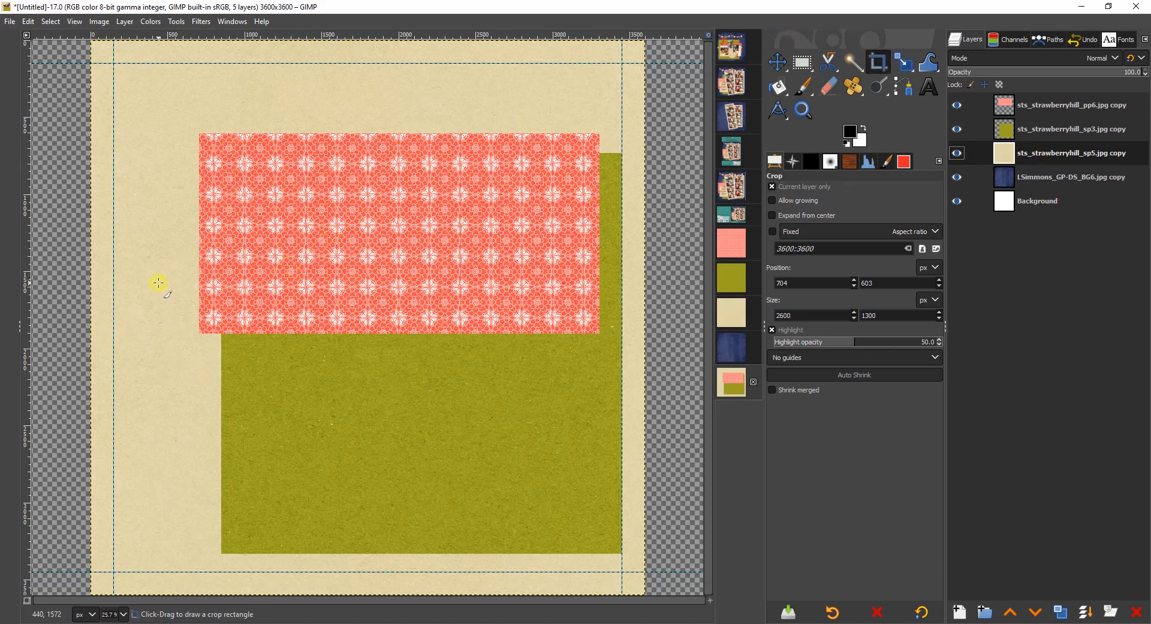
mouse_move(159, 283)
left_mouse_down()
mouse_move(498, 437)
mouse_move(579, 486)
left_mouse_up()
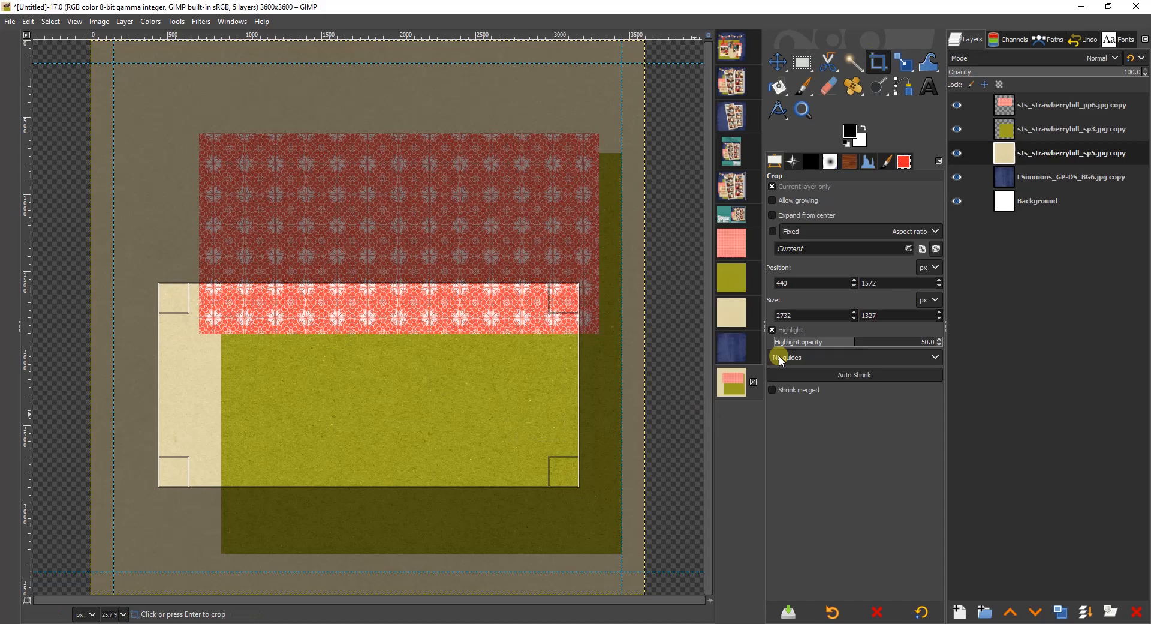
double_click(808, 314)
type("260")
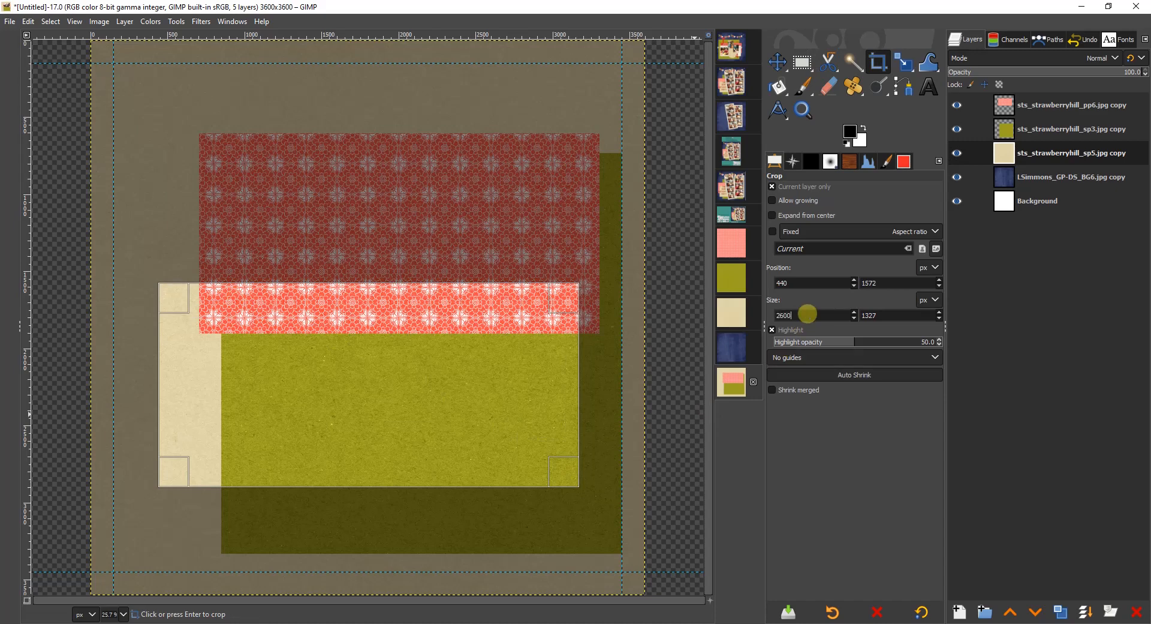
type("0")
double_click(880, 313)
type("13")
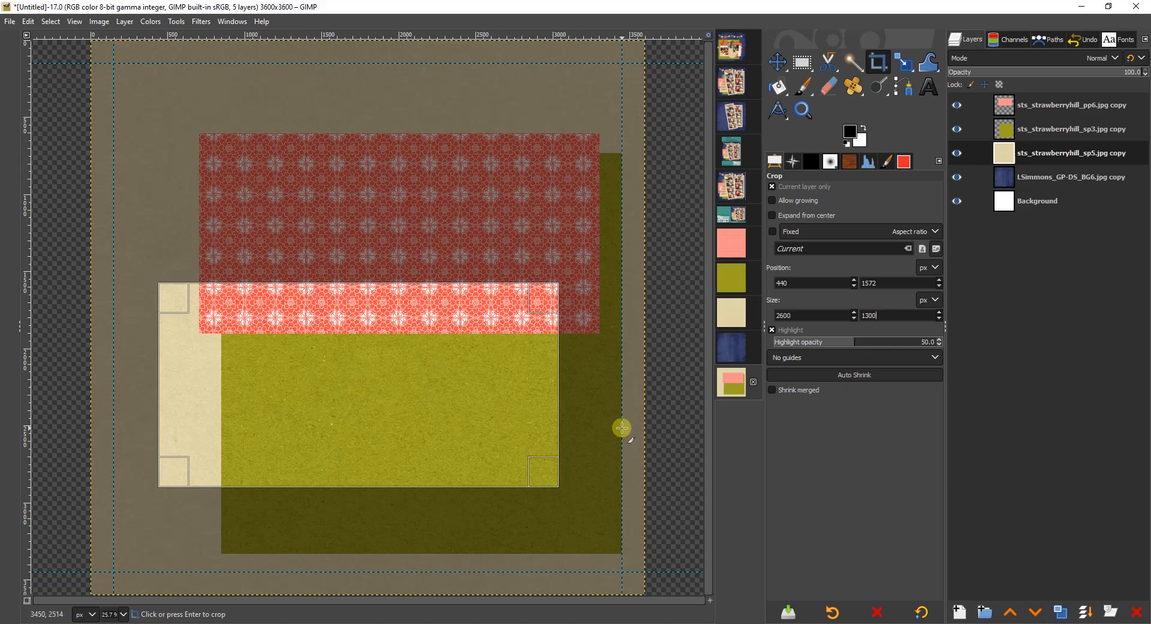
key("Return")
left_click(429, 419)
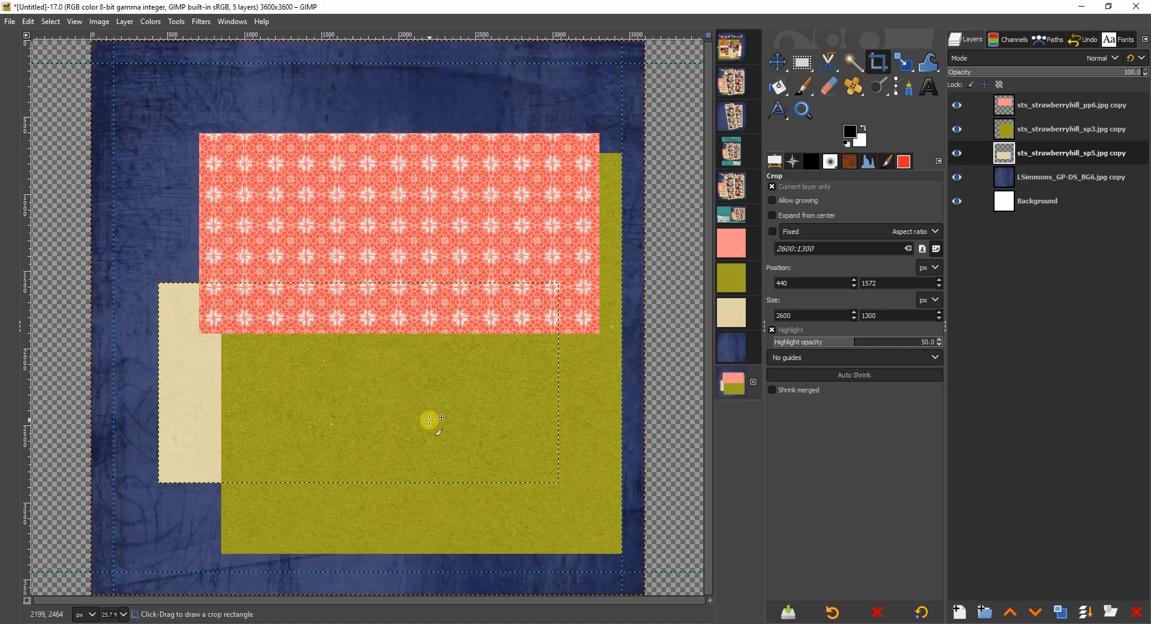
- Reorder the layers so the cream paper lies above the coral paper and the green paper lies beneath both
left_click(1043, 129)
left_click_drag(1044, 129, 1043, 164)
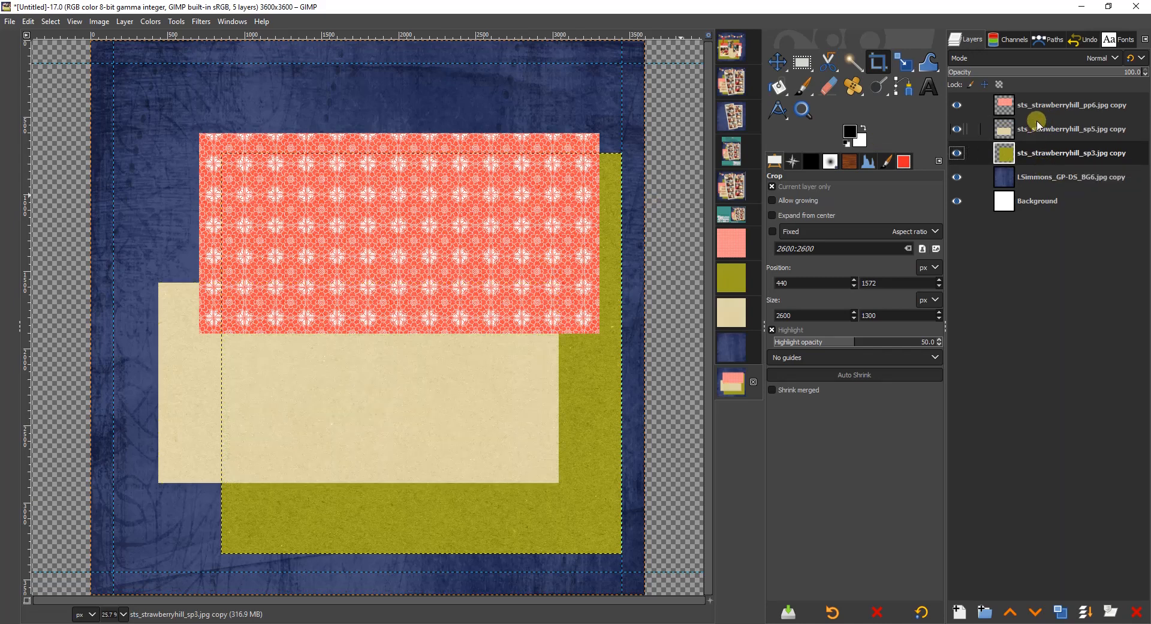
left_click_drag(1036, 105, 1037, 128)
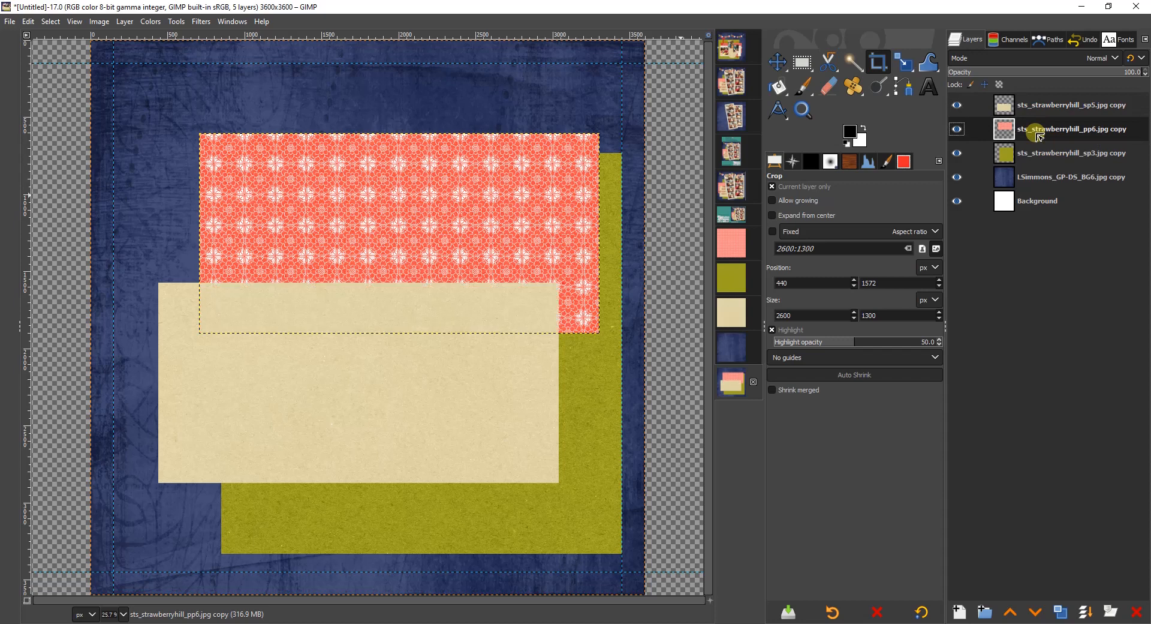
- Move the green paper about 74 px left and 129 px up, the cream paper slightly down-left, and the coral paper down-left beyond the cream
left_click(778, 61)
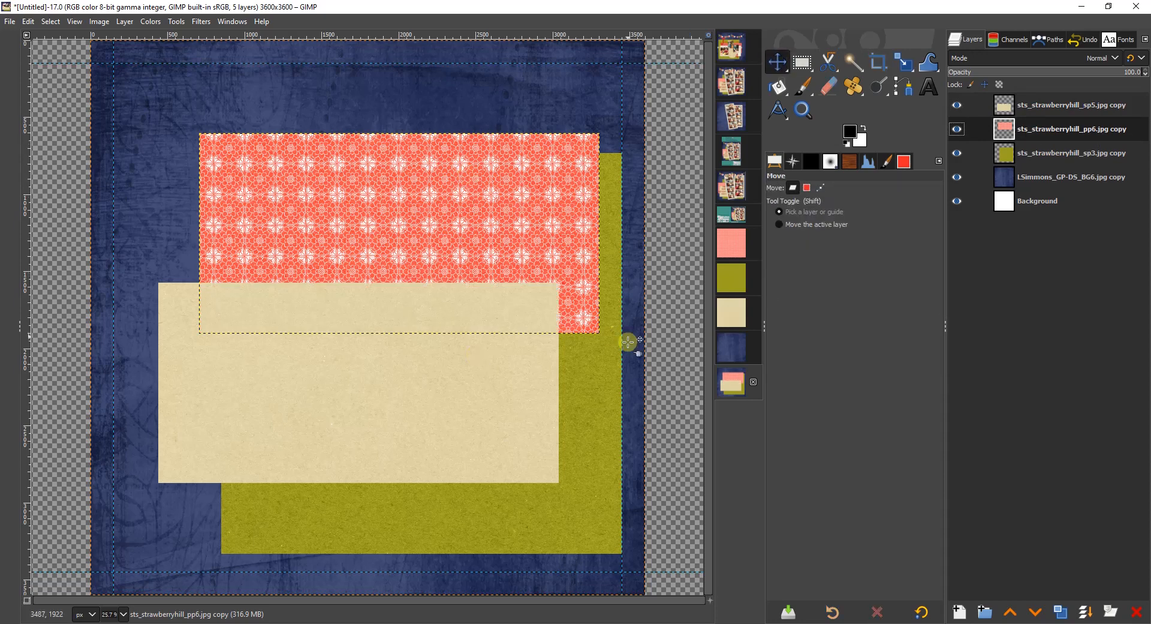
left_click_drag(578, 365, 567, 358)
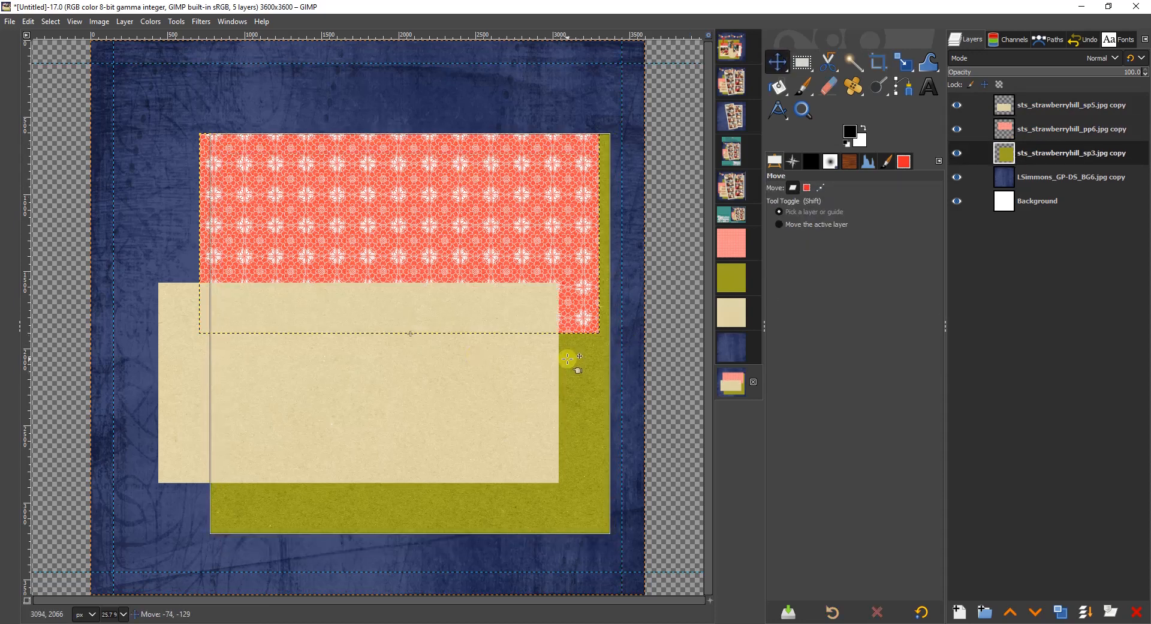
left_click_drag(339, 396, 320, 409)
left_click_drag(423, 203, 347, 276)
mouse_move(230, 444)
left_mouse_down()
mouse_move(265, 431)
mouse_move(252, 437)
left_mouse_up()
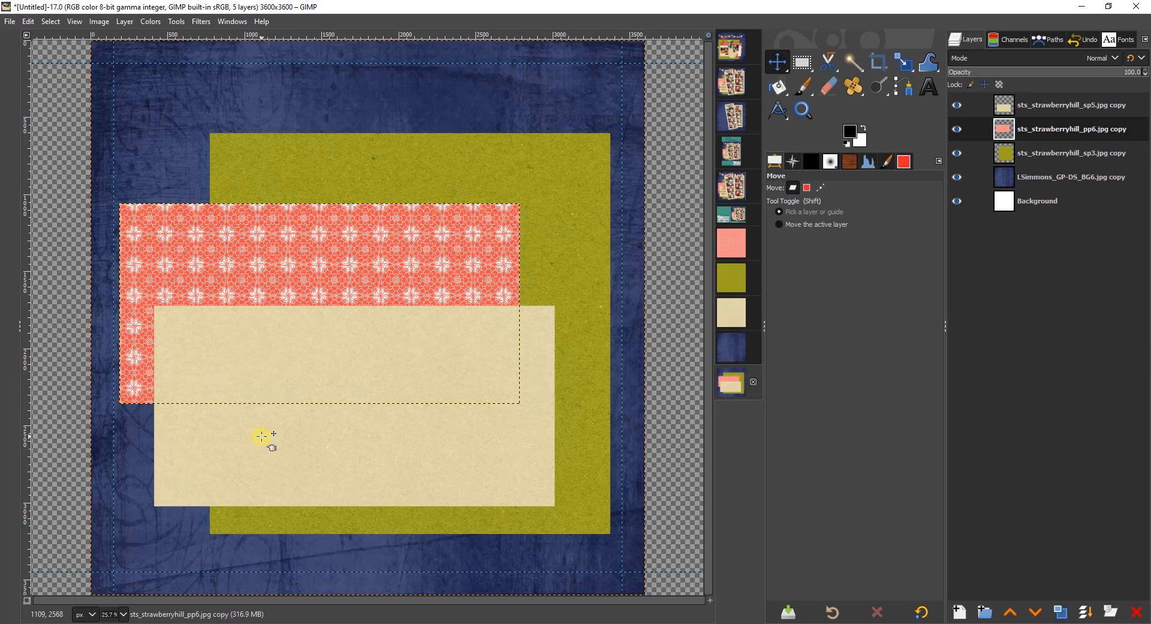
- Copy both photo-strip layers from the other open layout into this page, and reorder the cream paper beneath them
left_click(736, 116)
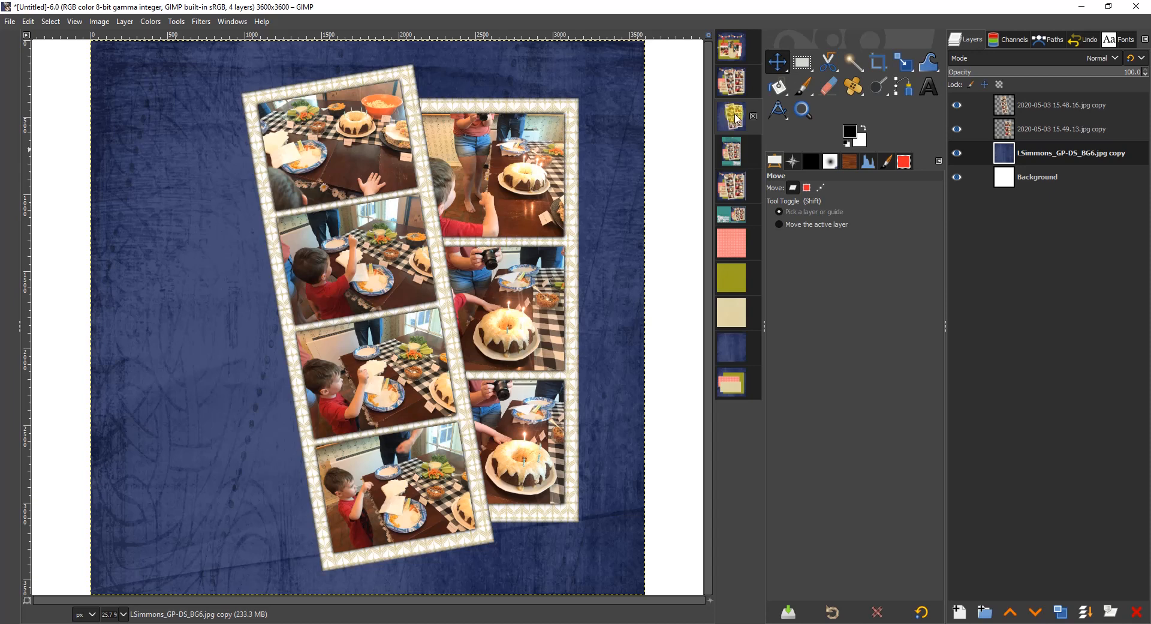
left_click(1049, 107)
left_click_drag(1049, 107, 411, 322)
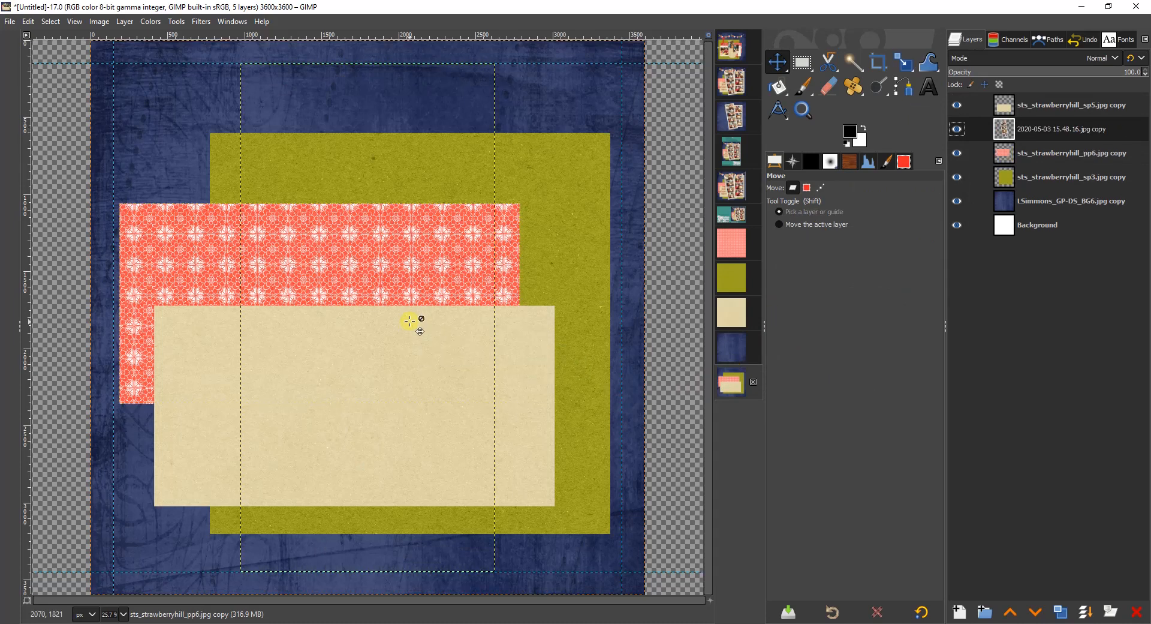
left_click(732, 116)
left_click_drag(1068, 135, 519, 390)
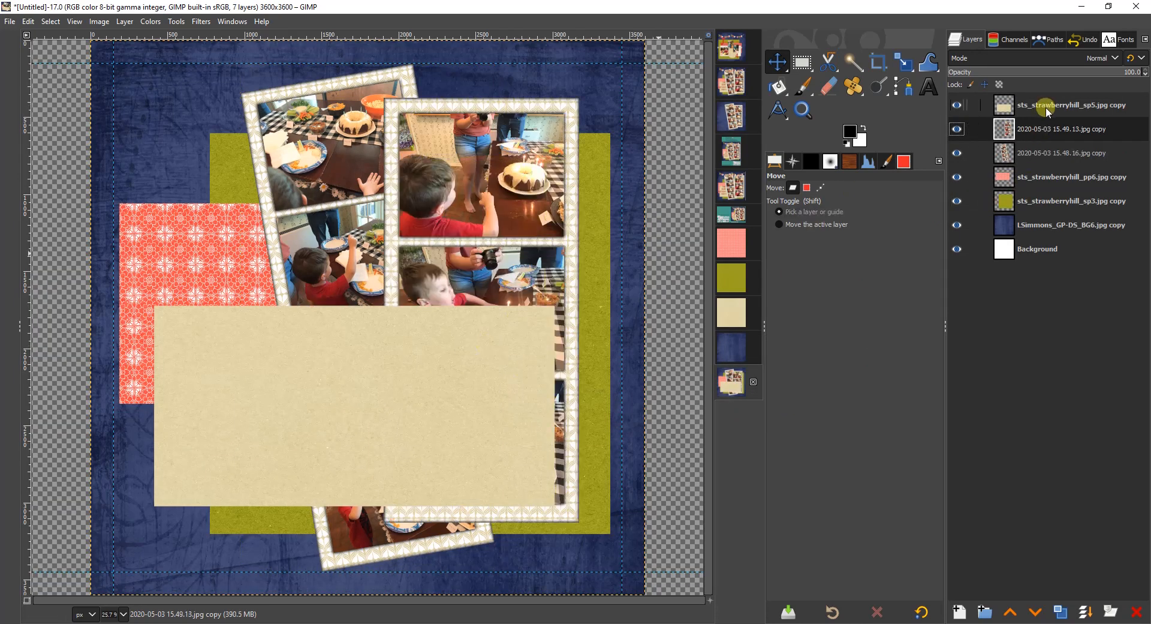
left_click_drag(1042, 107, 1040, 172)
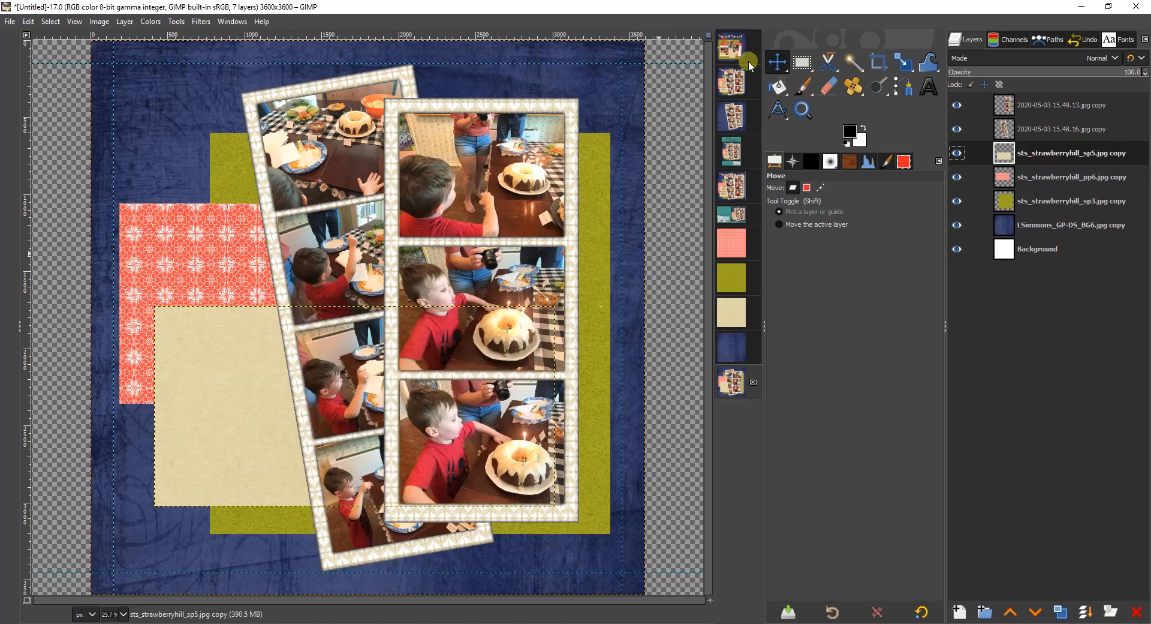
- Spread the photo strips apart, moving the straight strip right and slightly up and the tilted strip left and slightly down
left_click_drag(482, 106, 517, 93)
key("ctrl+z")
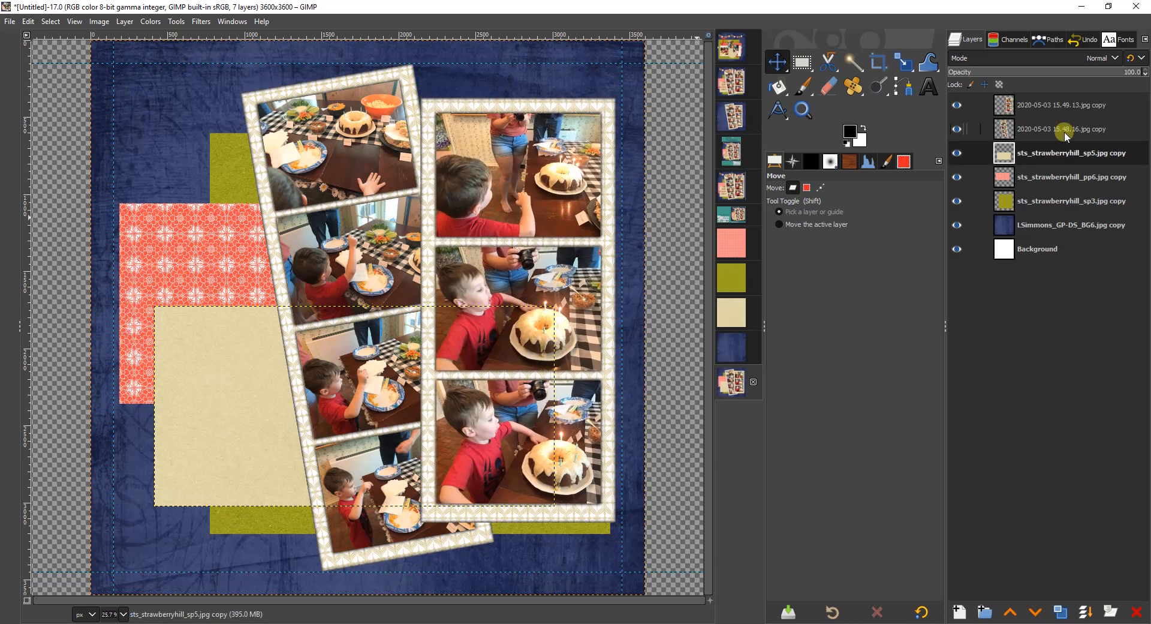
left_click_drag(299, 92, 279, 96)
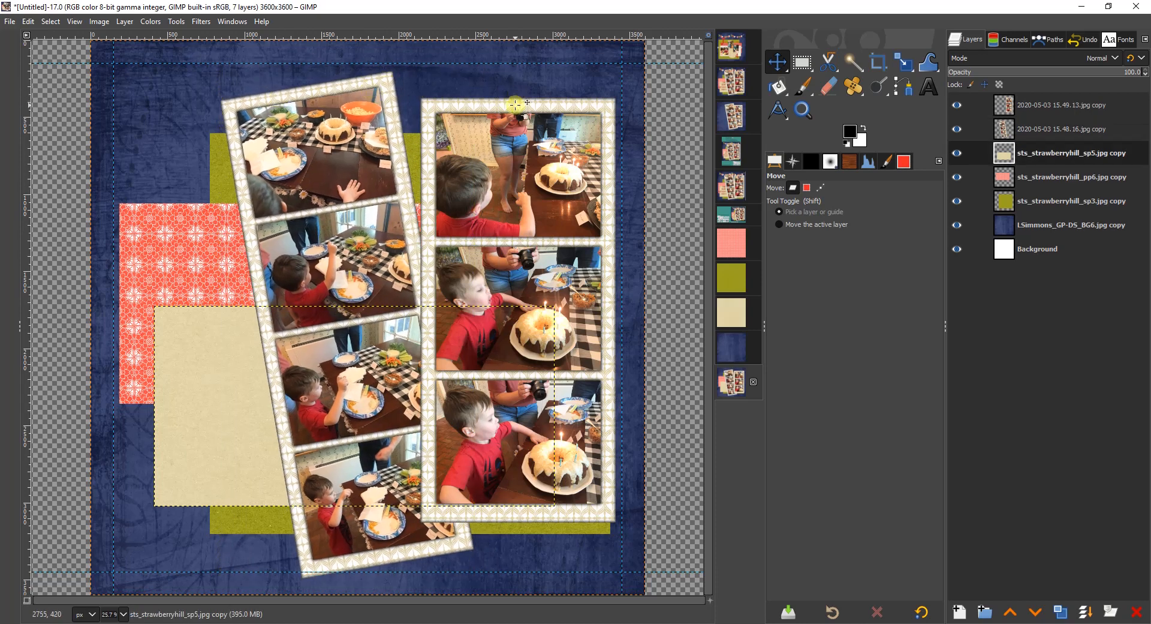
mouse_move(516, 104)
left_mouse_down()
mouse_move(513, 73)
mouse_move(517, 91)
left_mouse_up()
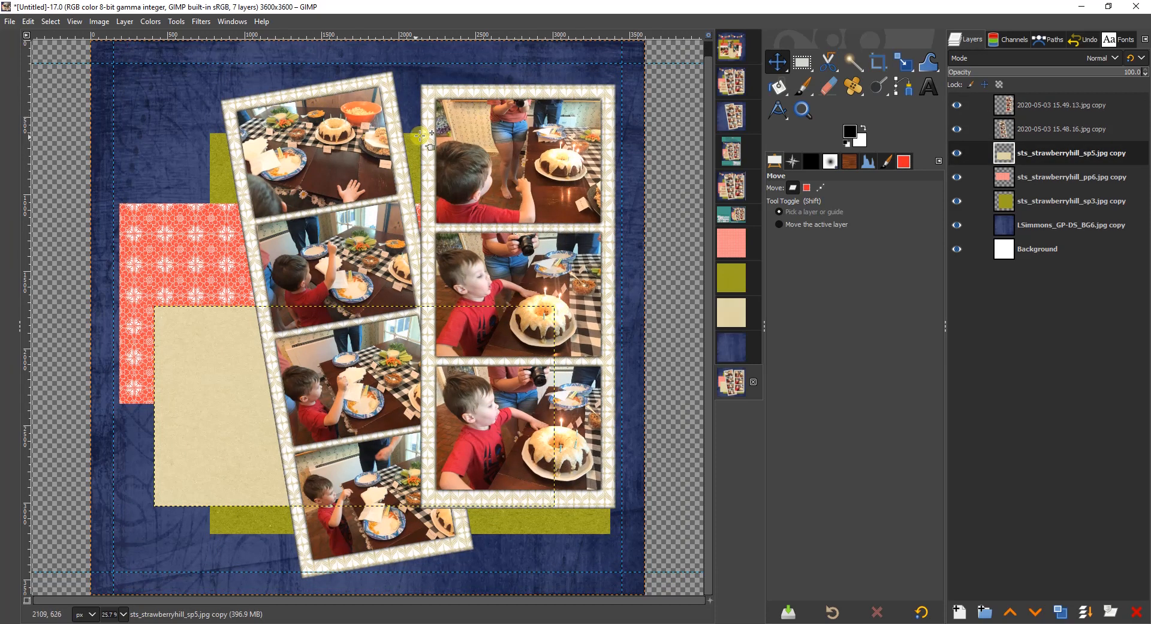
mouse_move(380, 81)
left_mouse_down()
mouse_move(369, 97)
mouse_move(374, 81)
left_mouse_up()
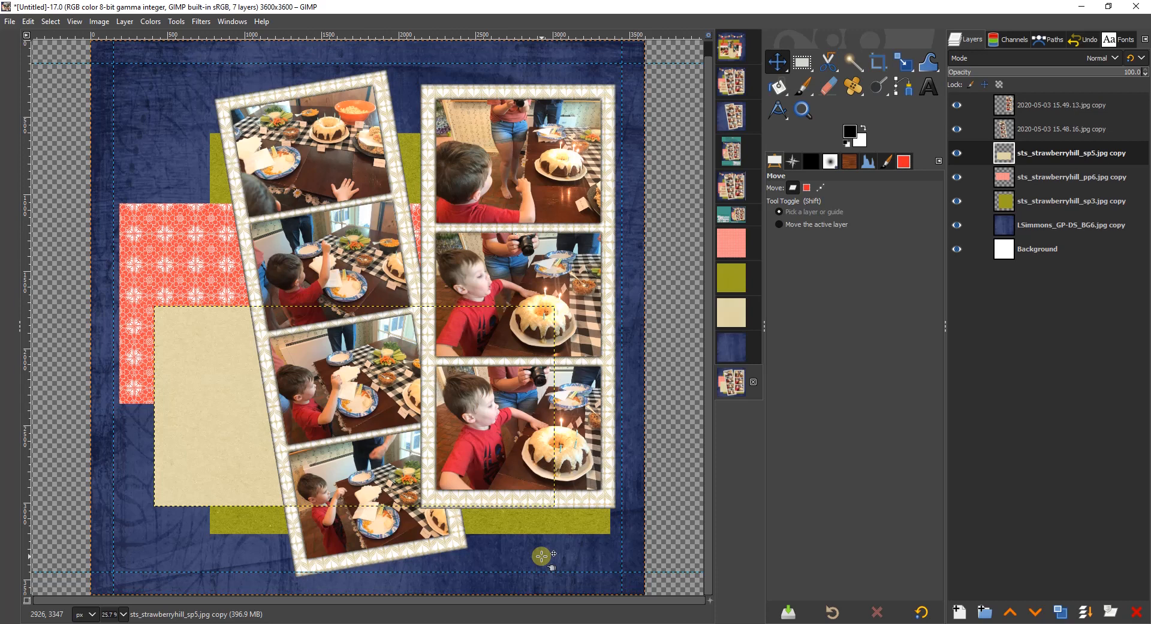
- Copy the right-hand bunting layer, Pasted Layer copy #1, from the finished left-page layout into the new page
left_click(735, 54)
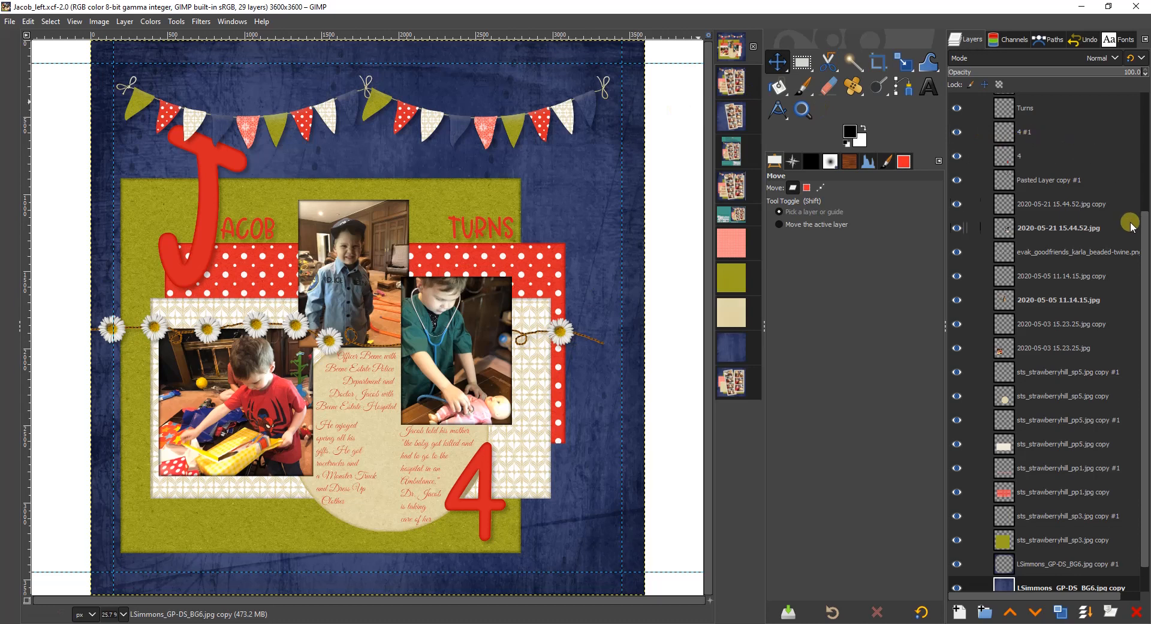
left_click_drag(1144, 249, 1138, 209)
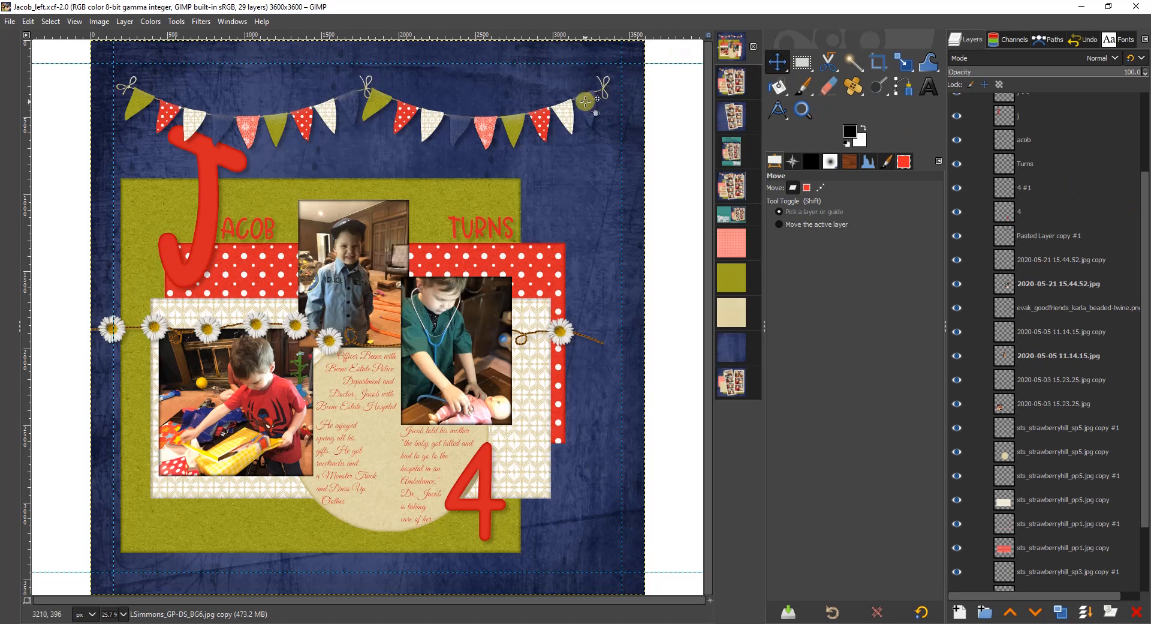
left_click(585, 100)
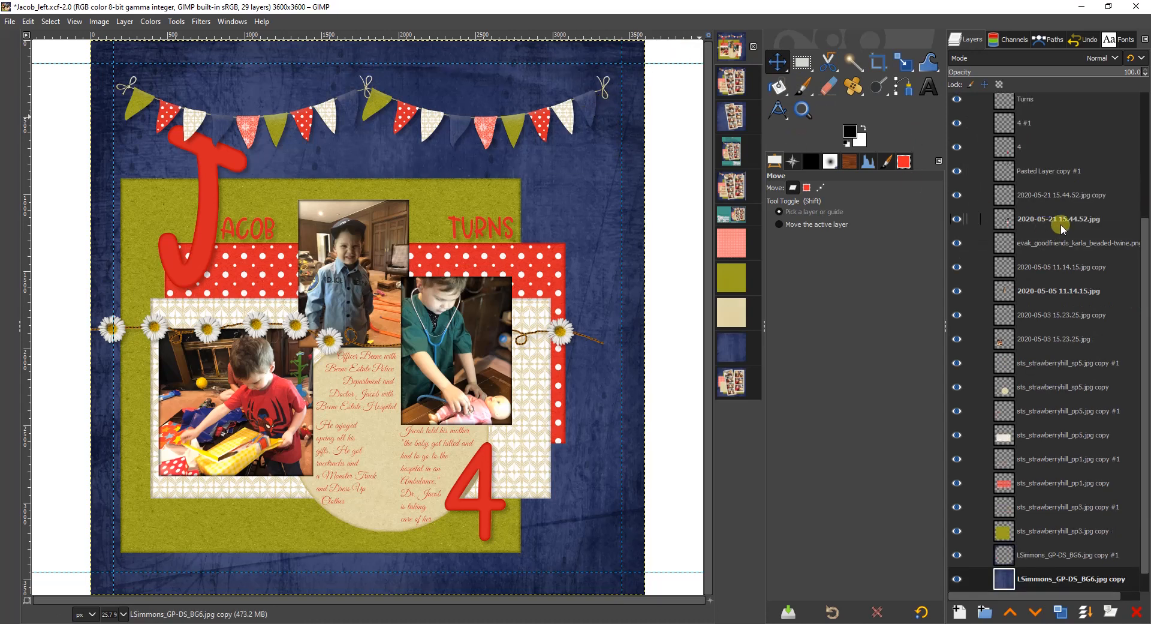
left_click(1047, 174)
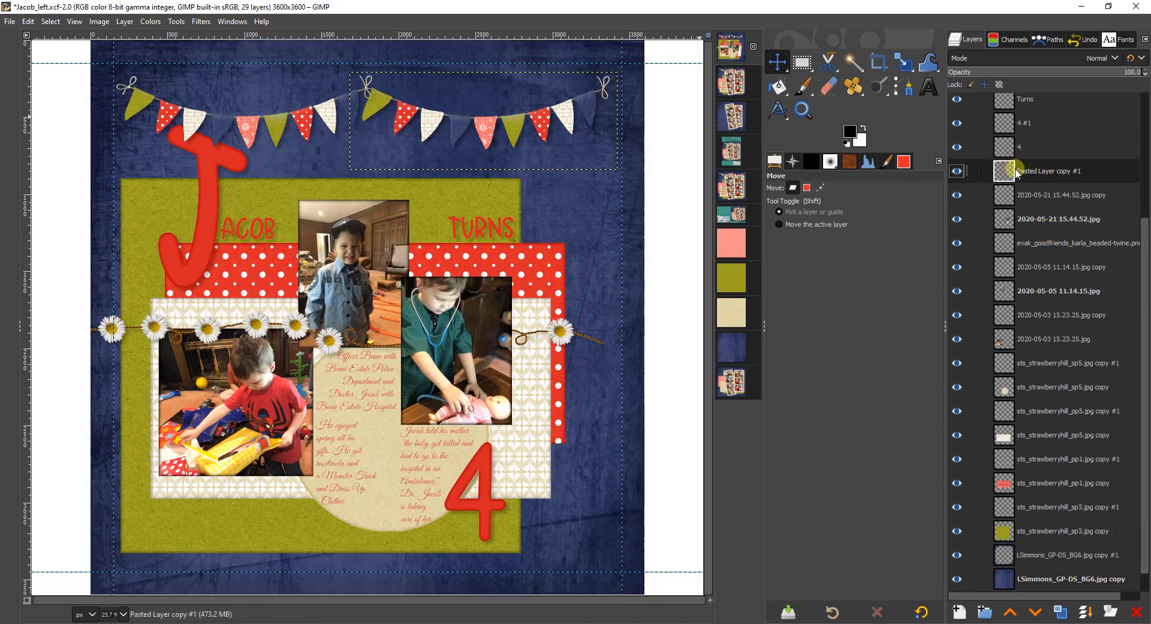
left_click(956, 171)
left_click(956, 171)
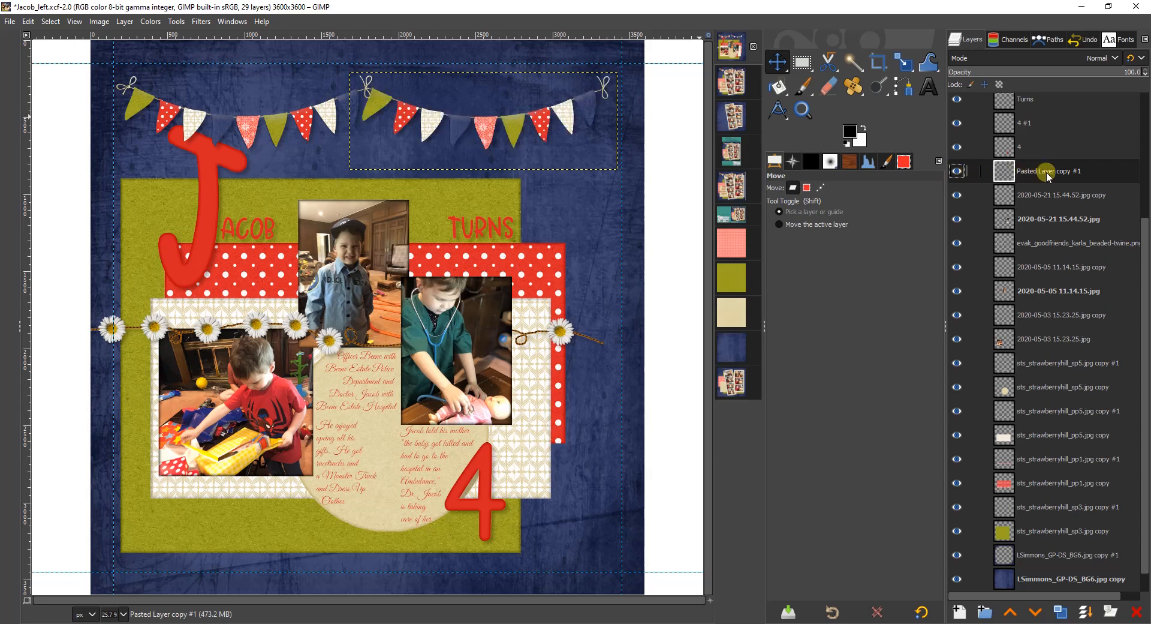
left_click_drag(1048, 174, 410, 307)
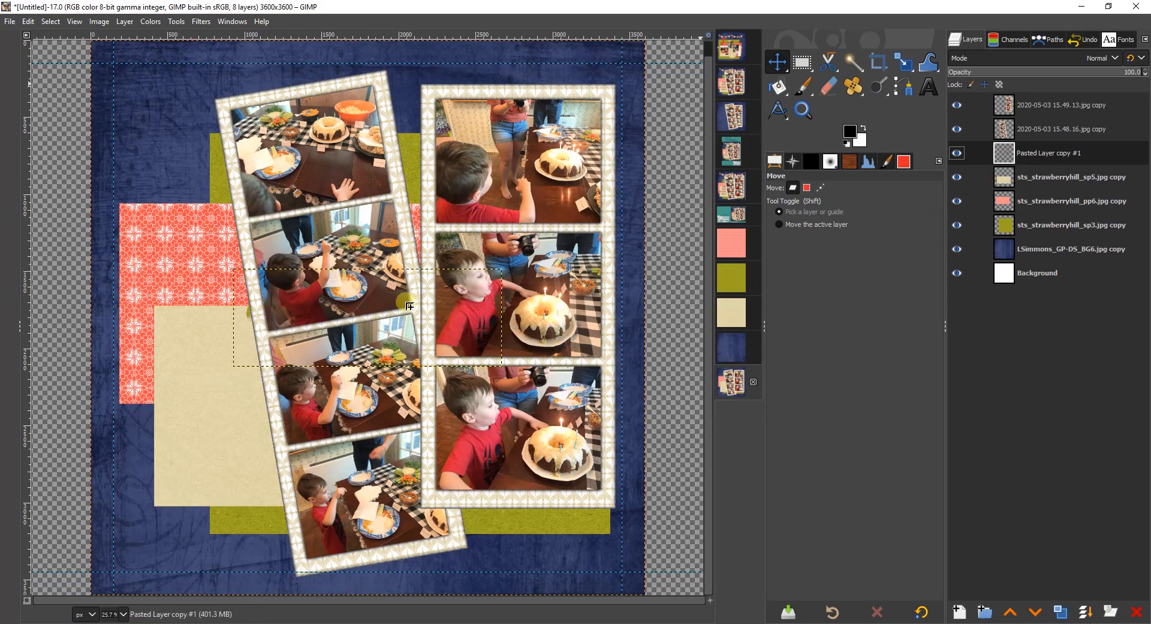
- Copy the left-hand bunting layer, Pasted Layer copy #2, from the finished left-page layout into the new page
left_click(731, 47)
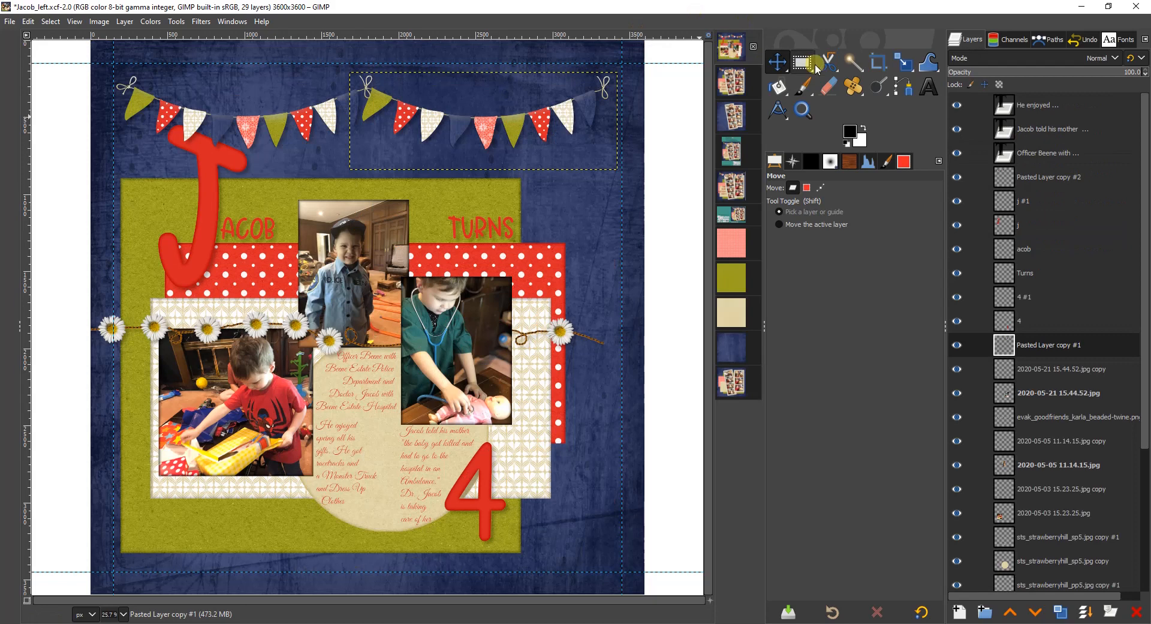
left_click(246, 123)
left_click(245, 122)
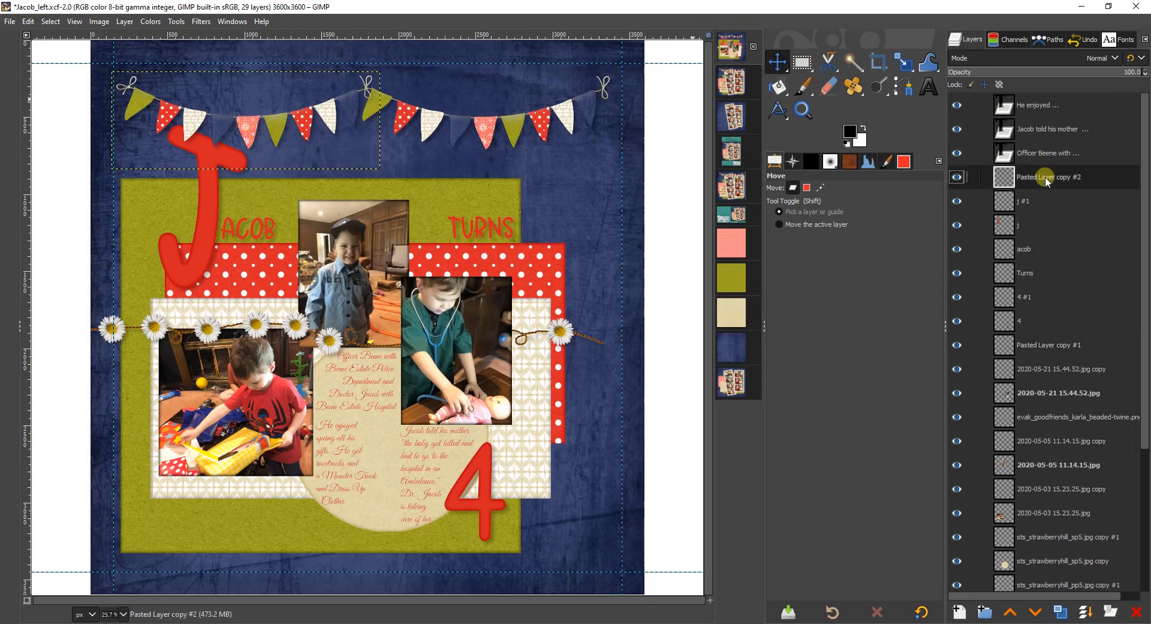
left_click_drag(1046, 178, 306, 258)
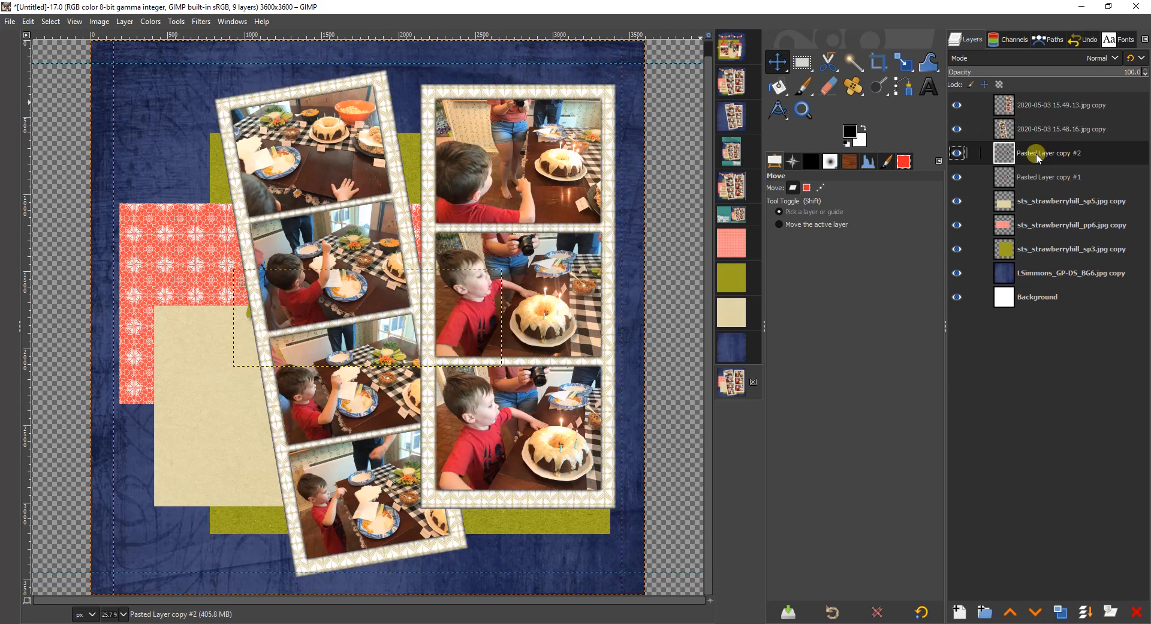
- Reorder both bunting layers above the photo strips, with Pasted Layer copy #2 at the top of the stack
left_click_drag(1036, 155, 1036, 103)
left_click(1036, 179)
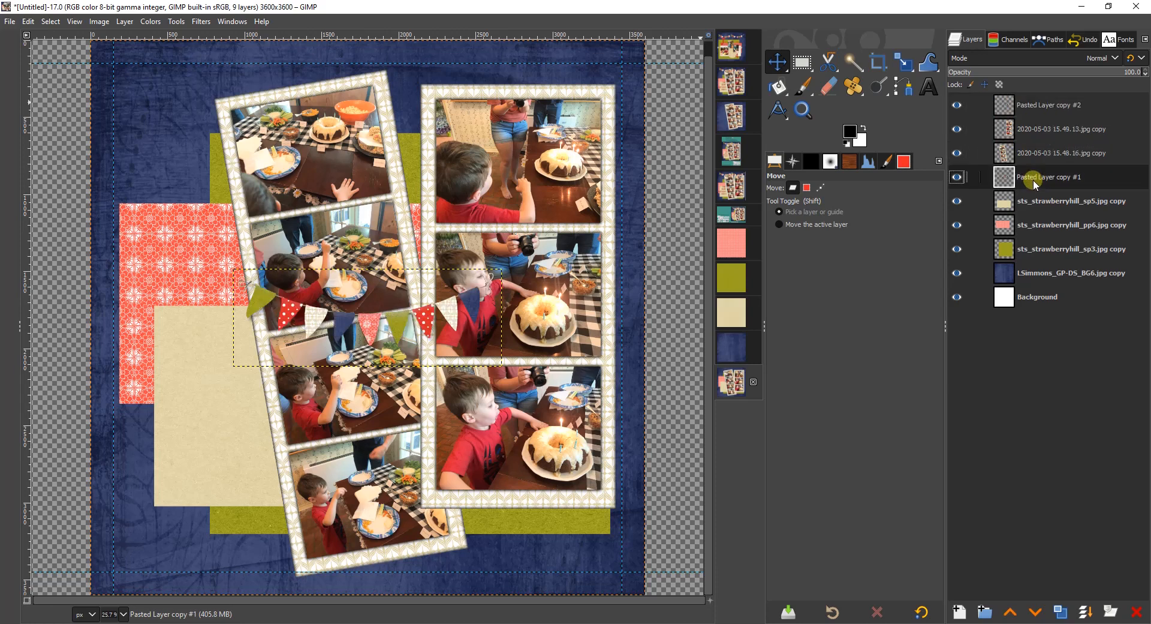
left_click_drag(1036, 179, 1034, 120)
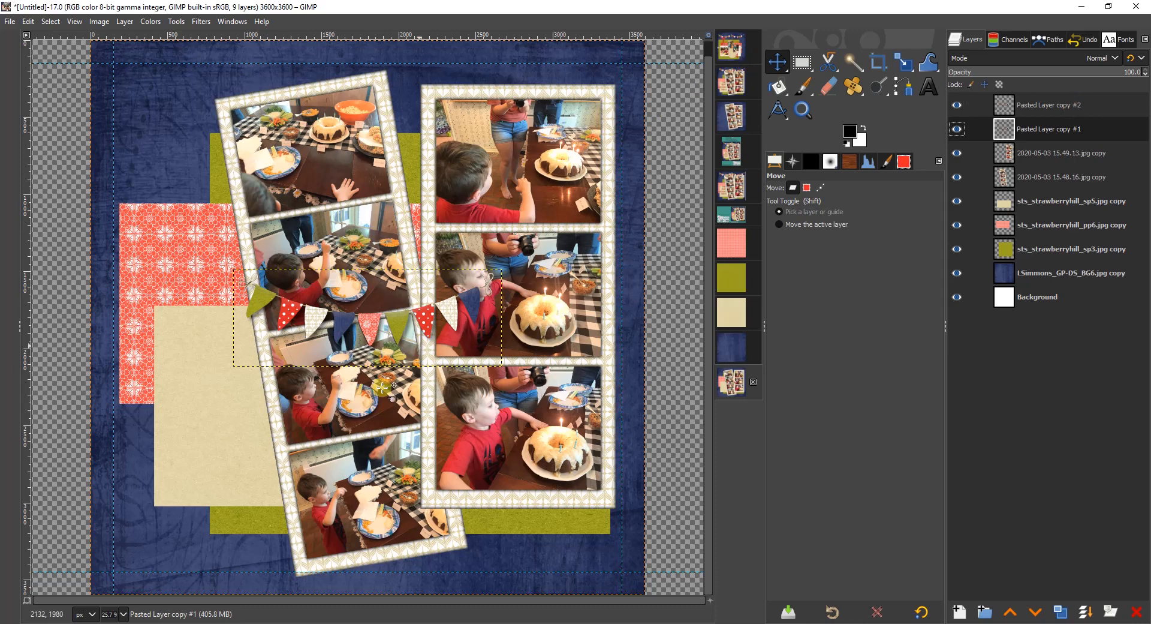
- Place the two buntings side by side across the top of the page, with their tied ends meeting between the photo strips
left_click_drag(342, 315, 228, 112)
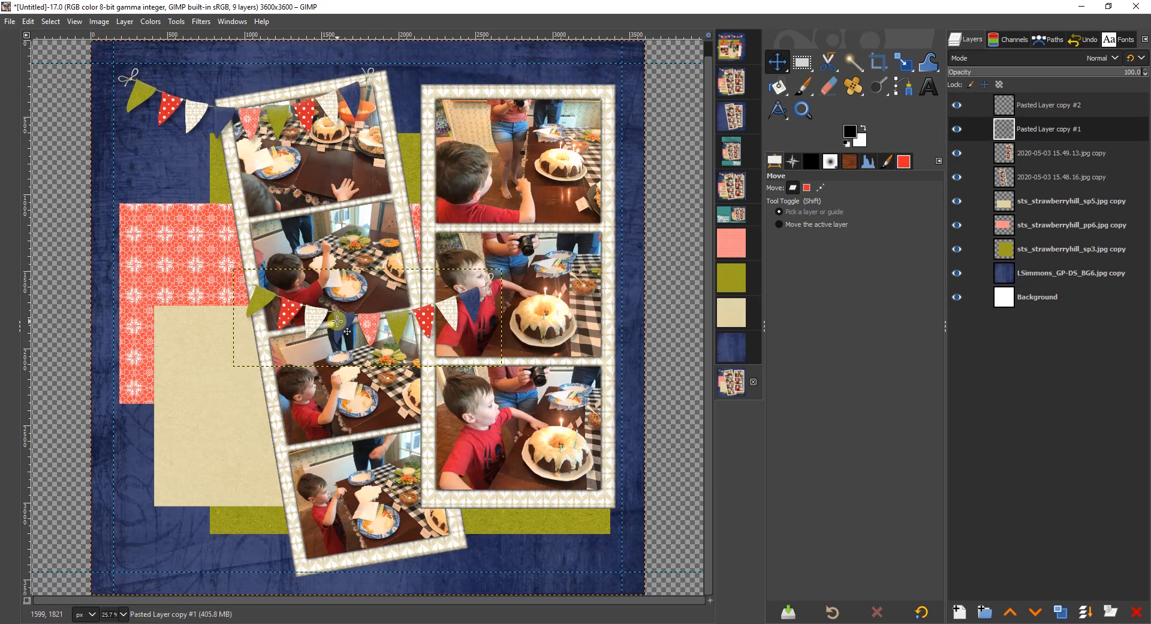
left_click_drag(337, 322, 267, 202)
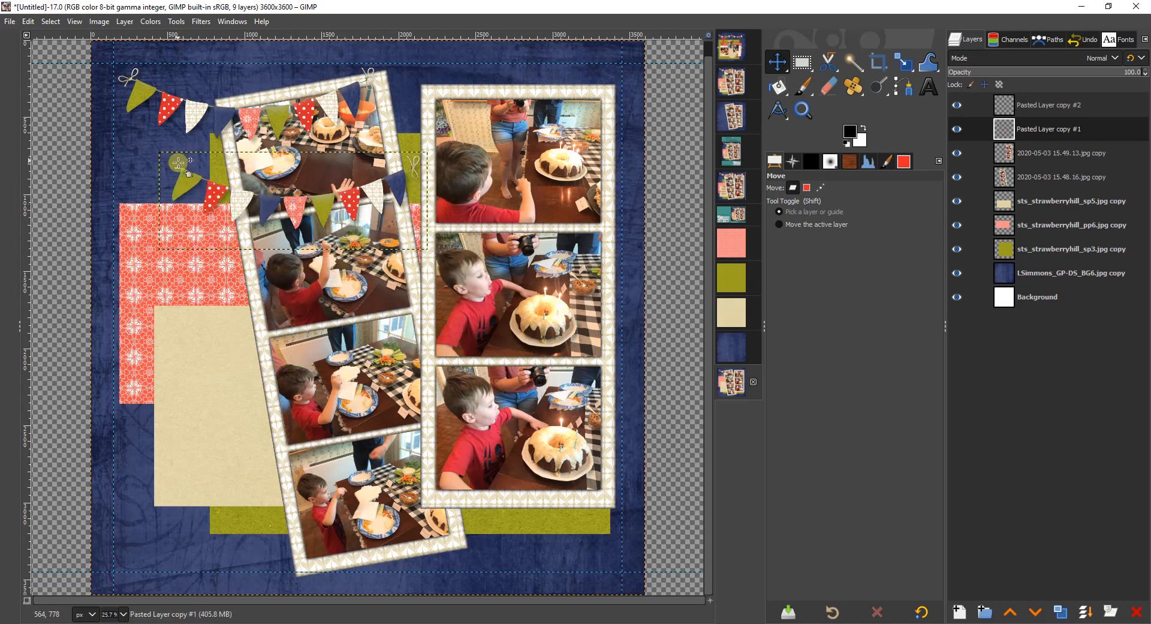
left_click_drag(264, 199, 458, 114)
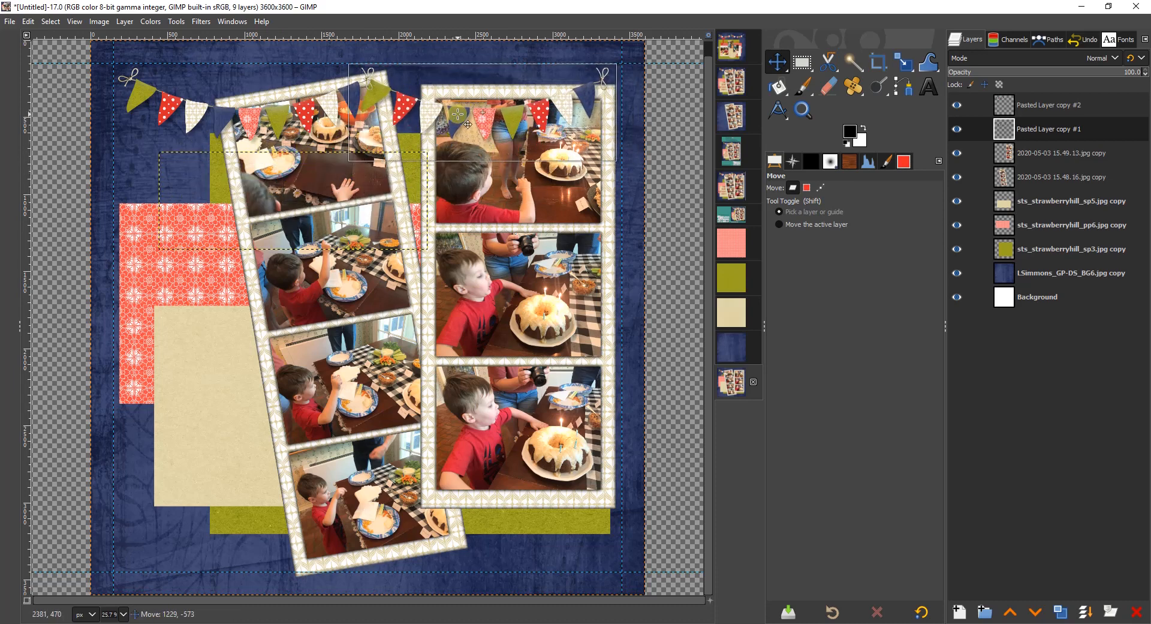
- Nudge the right-hand bunting slightly right to refine how its bow meets the left bunting's bow
left_click(803, 109)
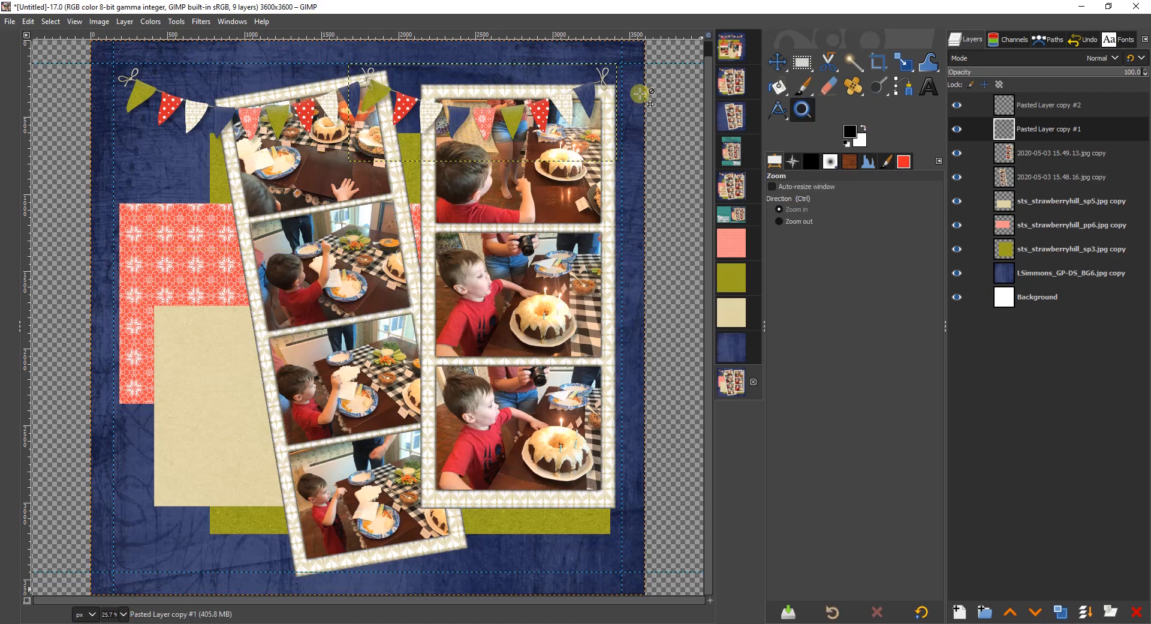
left_click(328, 193)
left_click(354, 240)
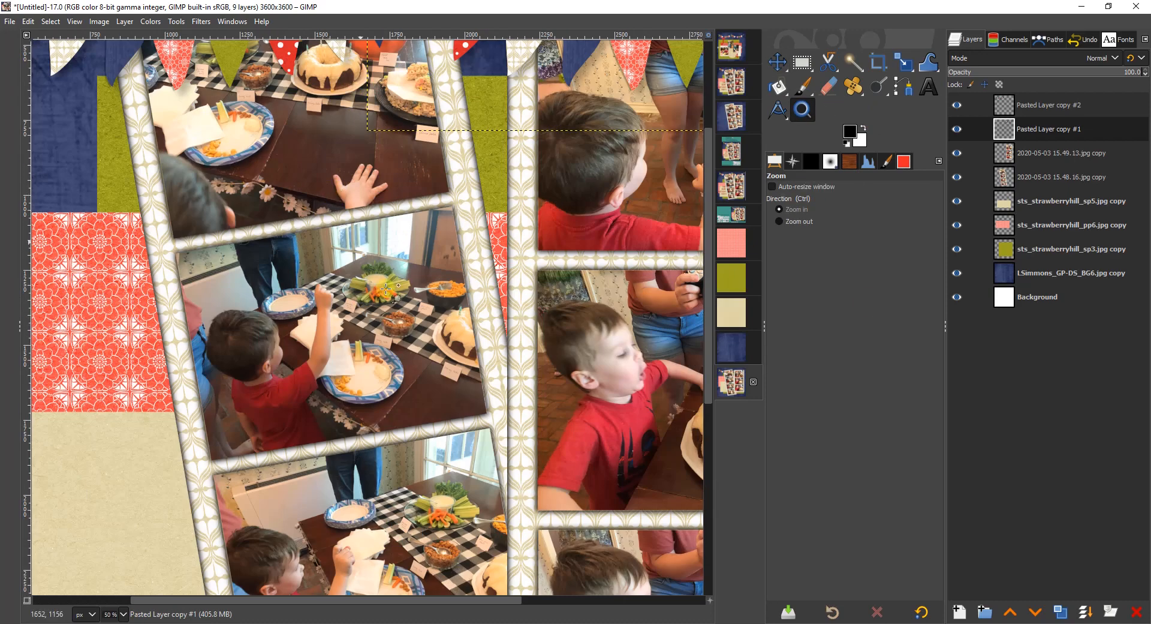
left_click_drag(709, 378, 711, 240)
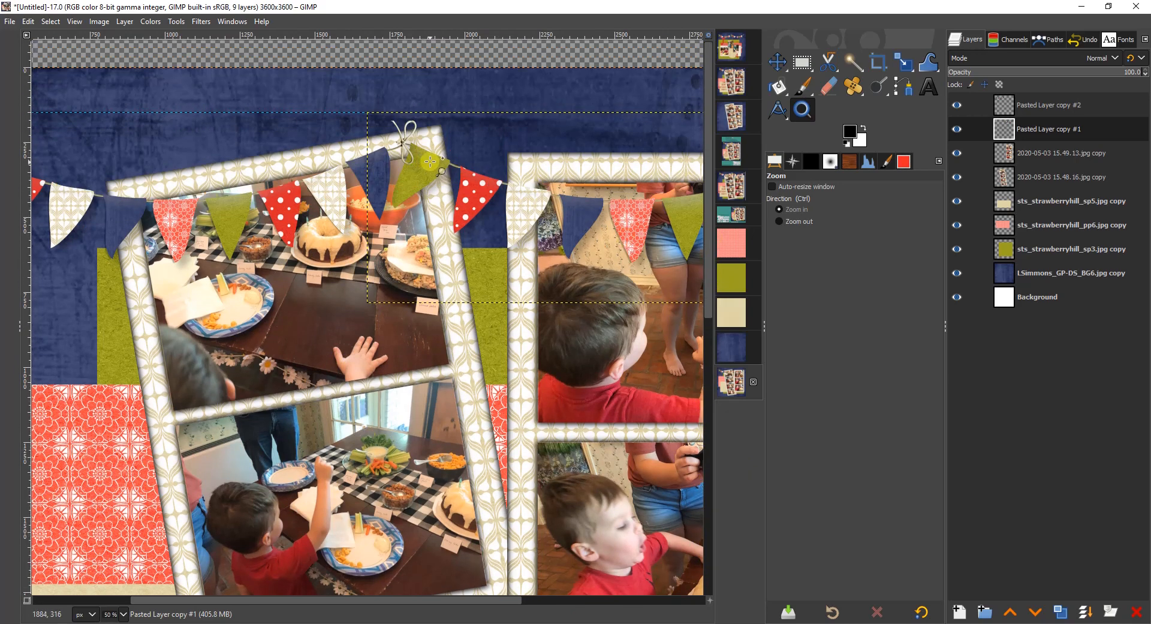
left_click(777, 62)
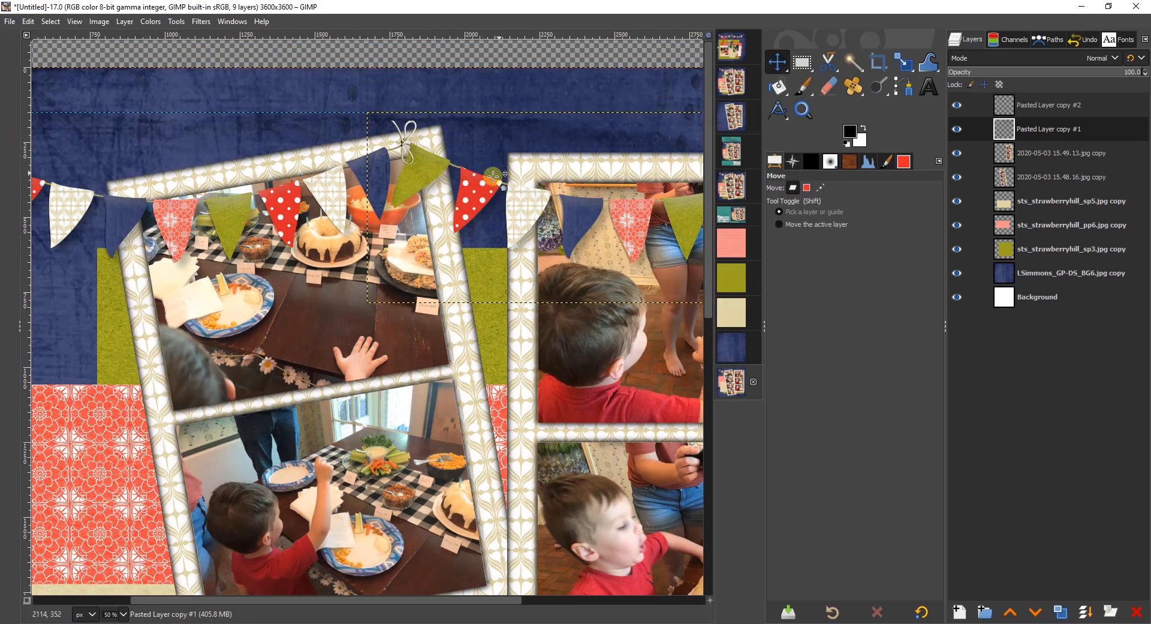
left_click_drag(473, 183, 477, 183)
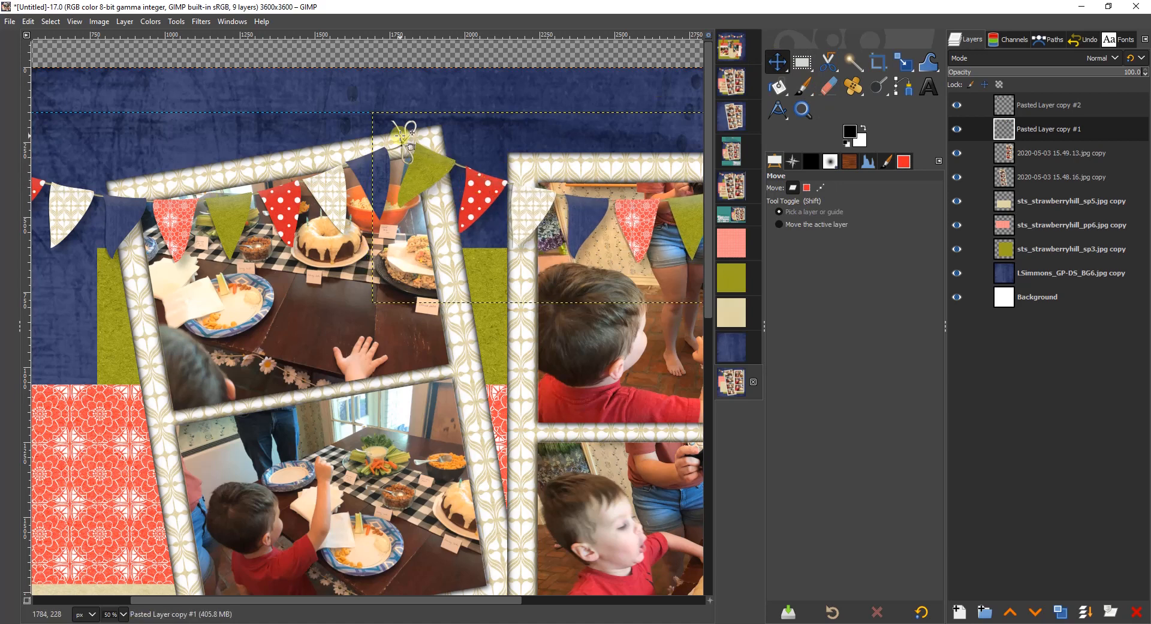
- Check the finished left and right page layouts for reference, and move the straight photo strip down and slightly left beneath the bunting
left_click(793, 161)
left_click(873, 613)
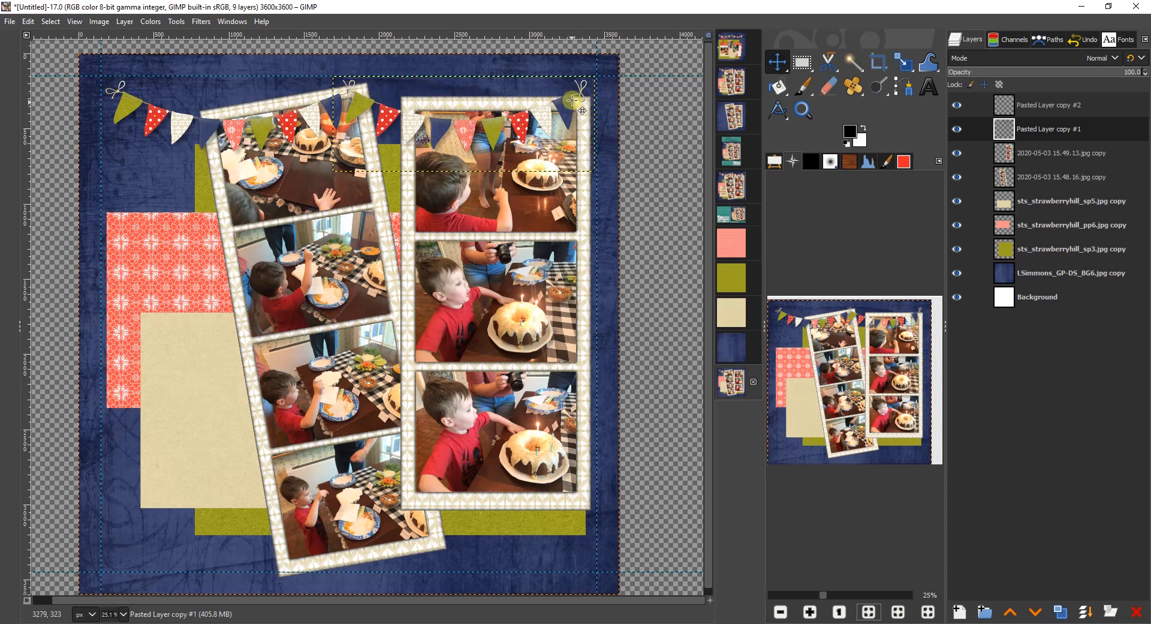
left_click(734, 48)
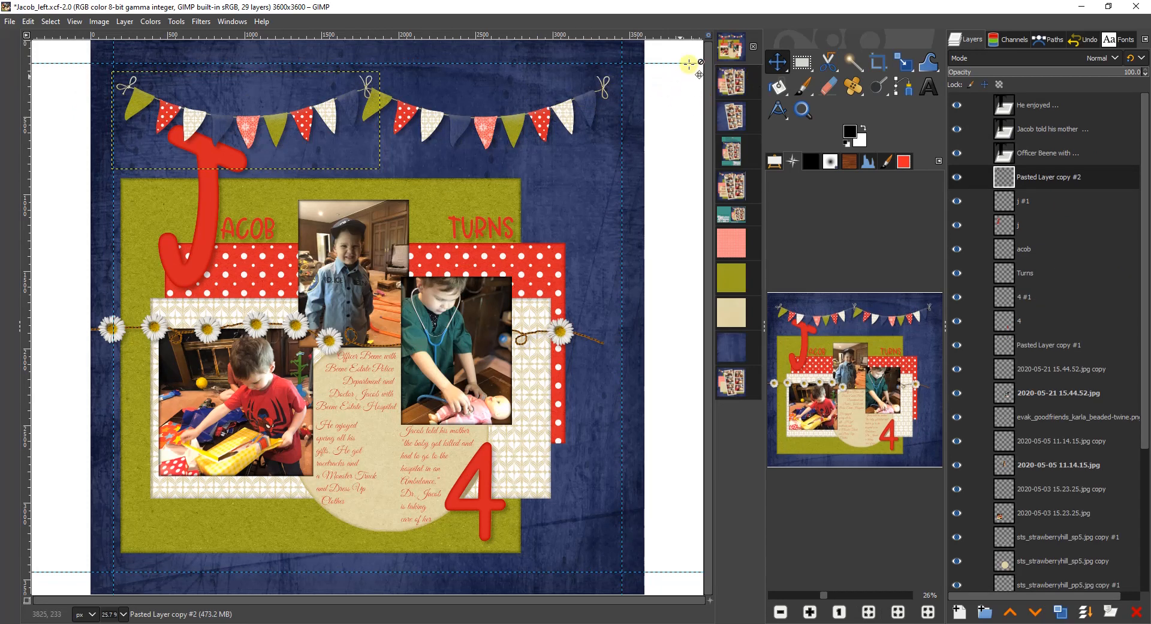
left_click(733, 81)
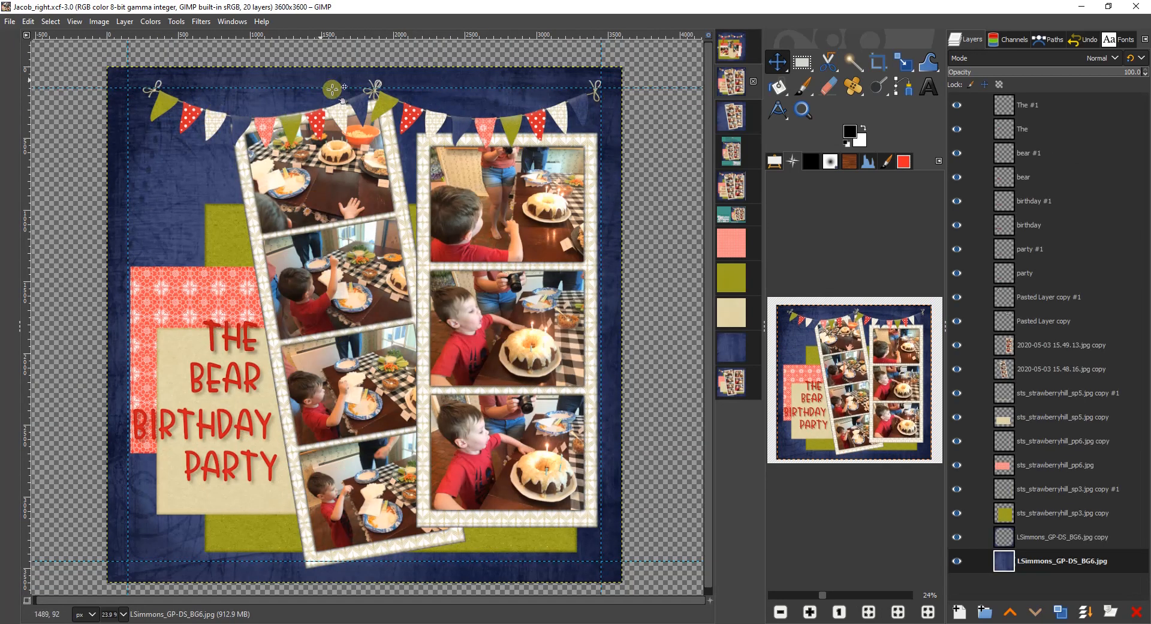
left_click(733, 383)
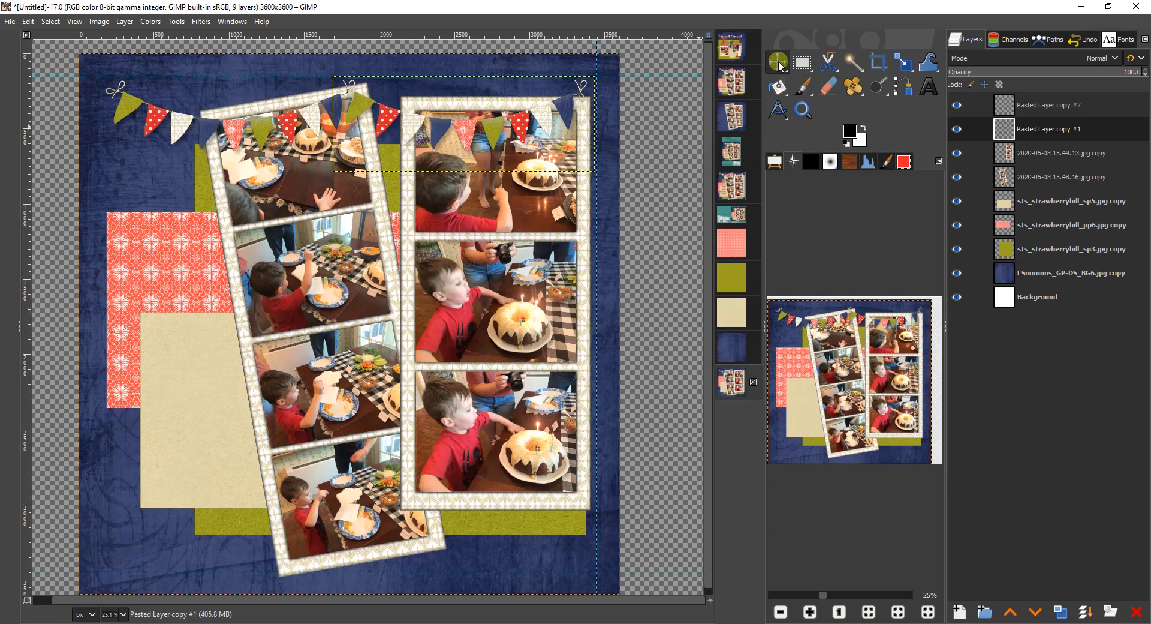
left_click(579, 236)
left_click_drag(579, 235, 564, 255)
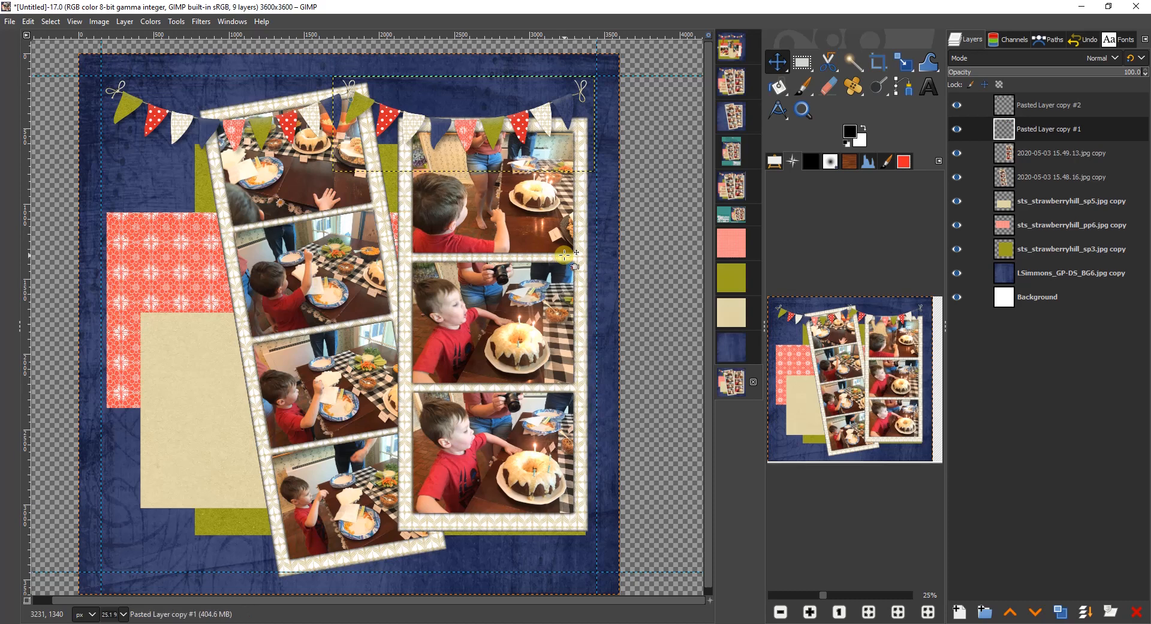
- Move the olive green paper down and left so more of it shows below the photo strips
left_click_drag(199, 194, 181, 218)
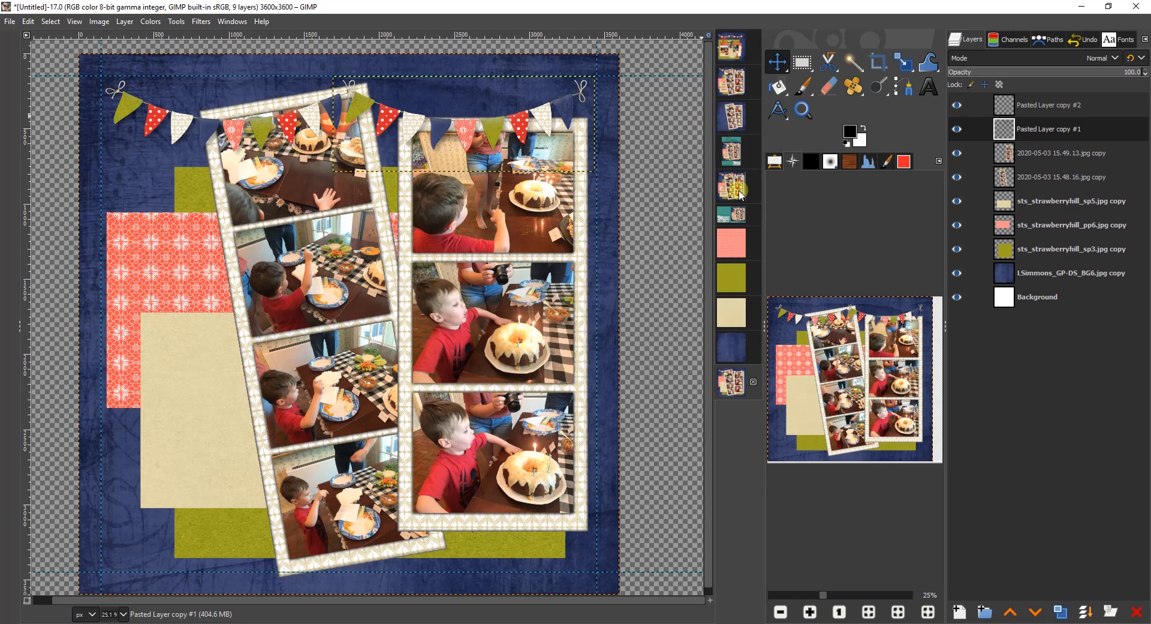
- Set up the Text tool with the Crispy Bacon font at 300 px, with Pasted Layer copy #2 as the active layer
left_click(1053, 105)
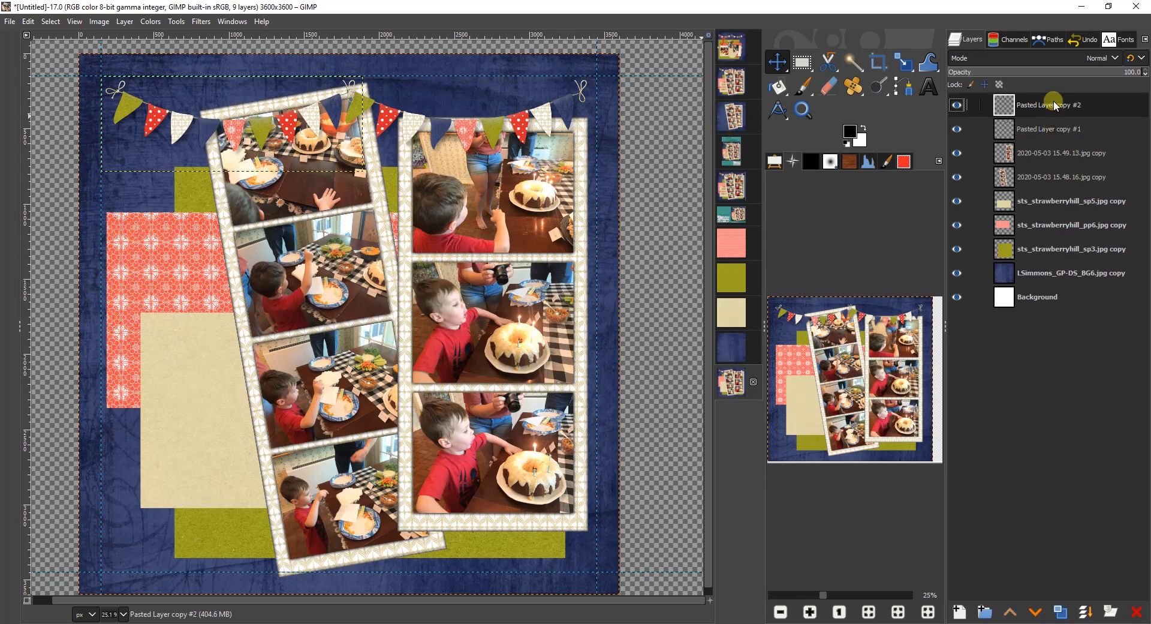
key("t")
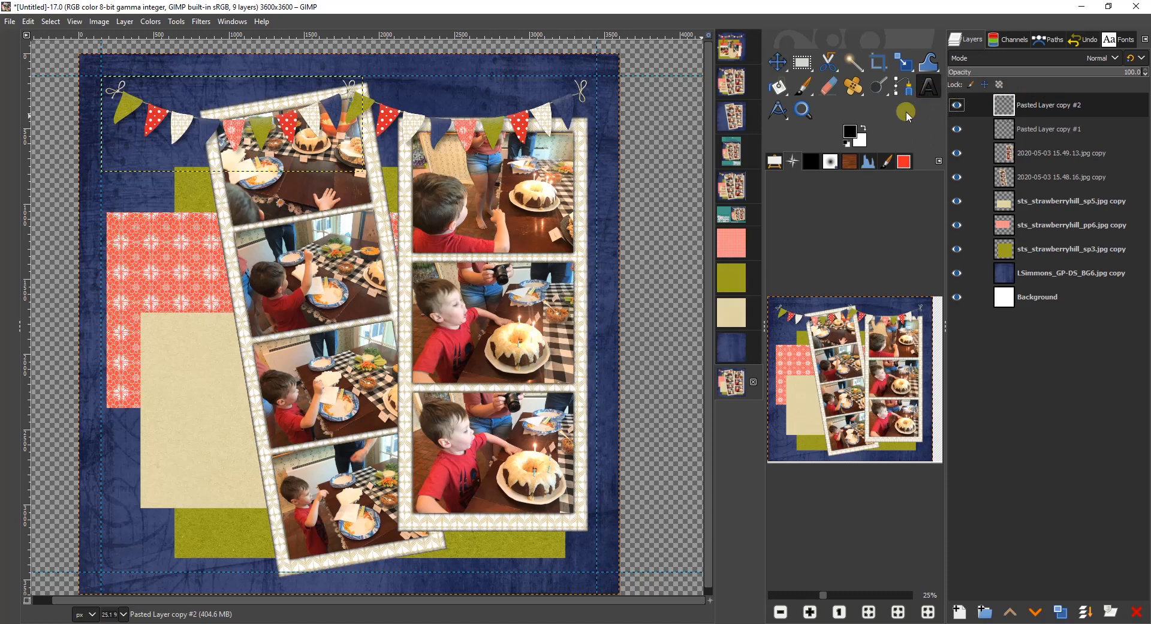
left_click(905, 162)
left_click(775, 161)
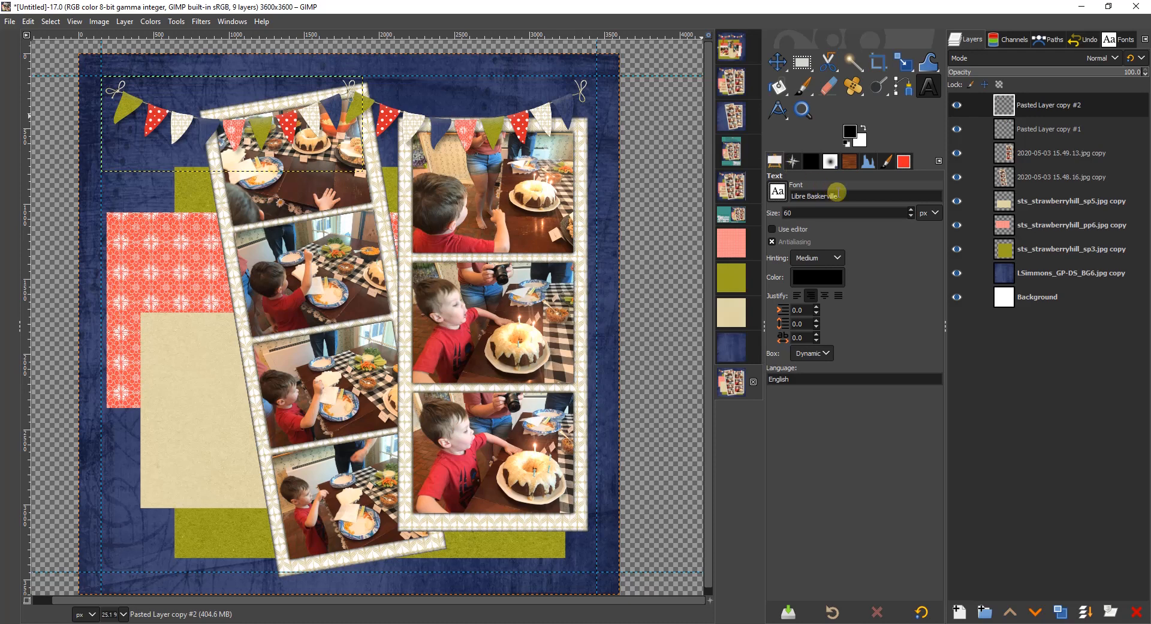
left_click(1119, 40)
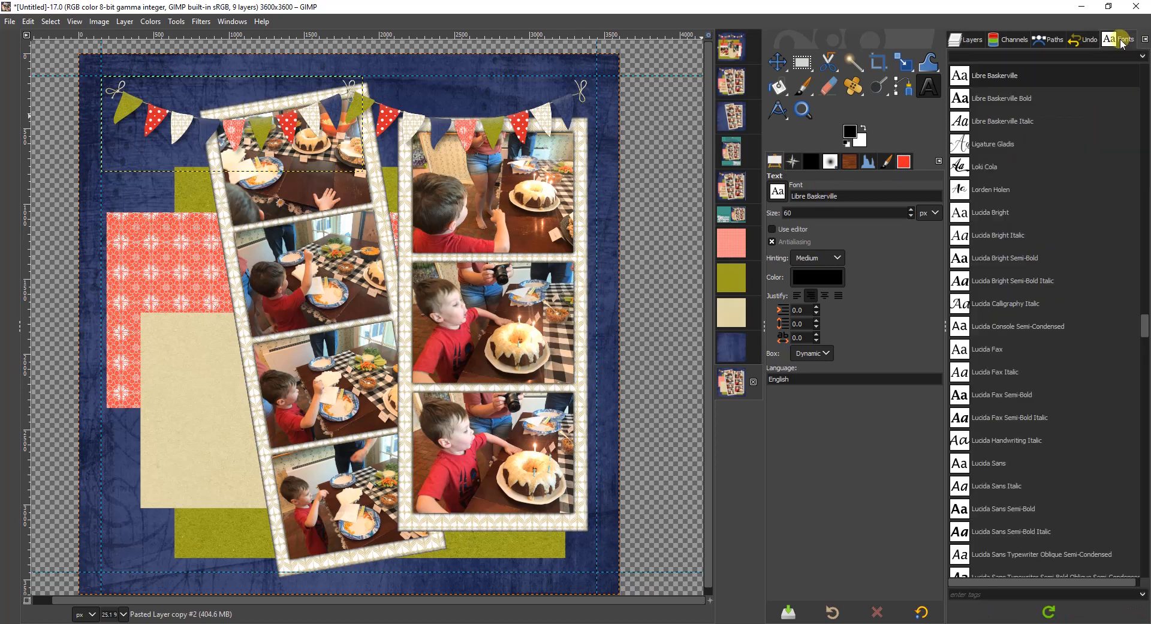
scroll(1014, 333, "up", 15)
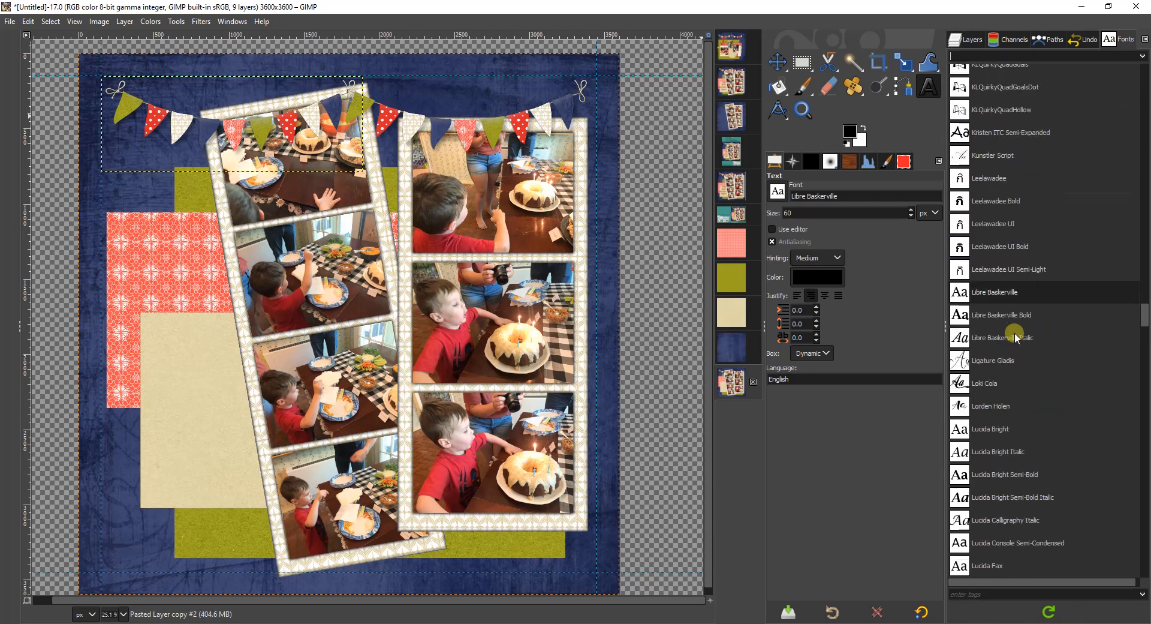
scroll(1010, 322, "up", 8)
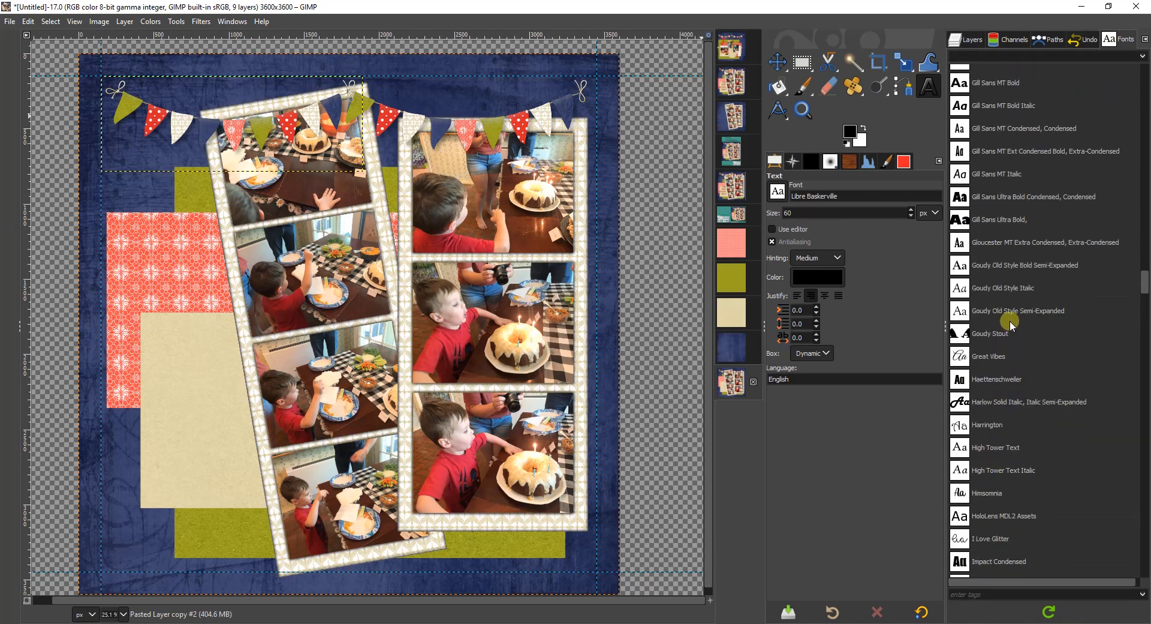
scroll(1005, 323, "up", 10)
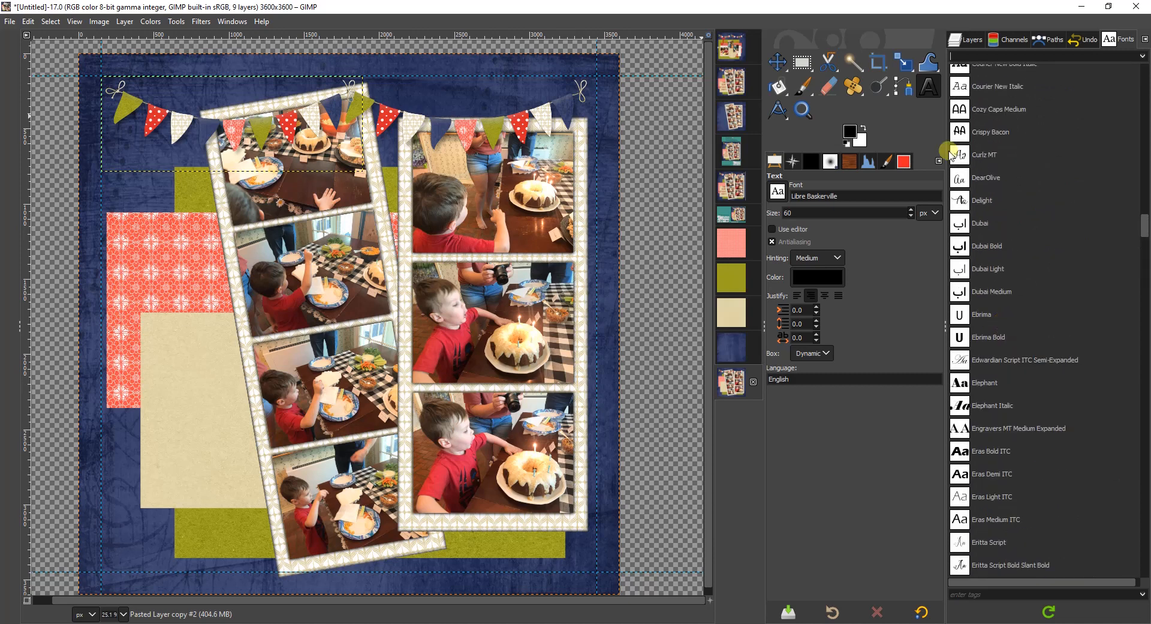
left_click(995, 130)
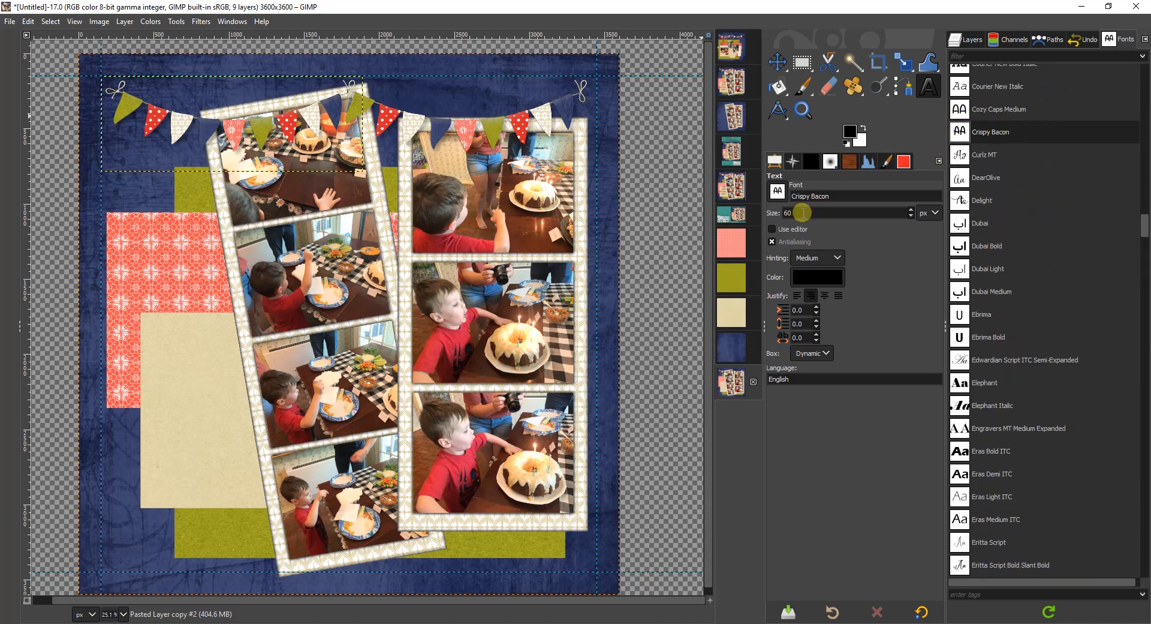
left_click_drag(803, 213, 751, 217)
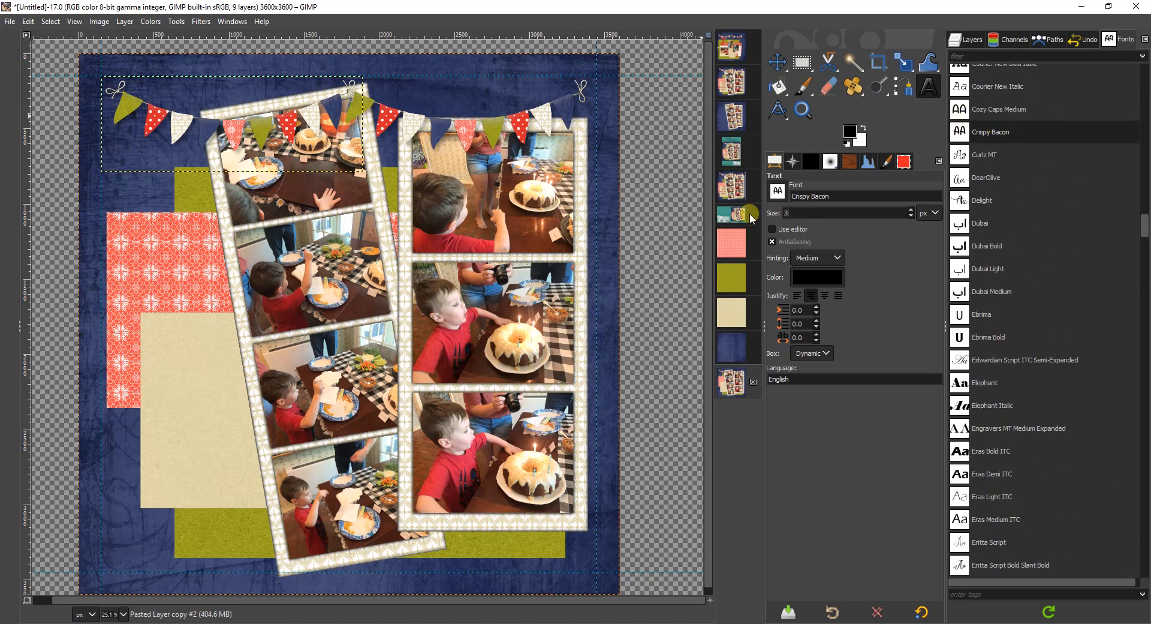
- Set the text colour to the red d11d1b sampled from a red flag in the bunting
left_click(825, 275)
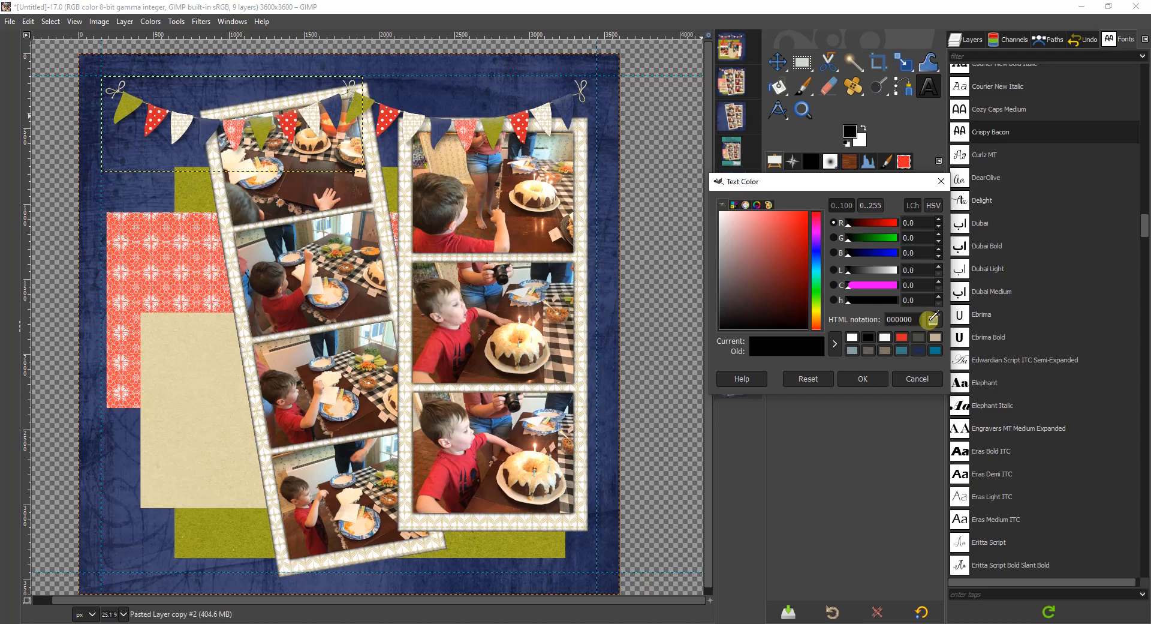
left_click(933, 318)
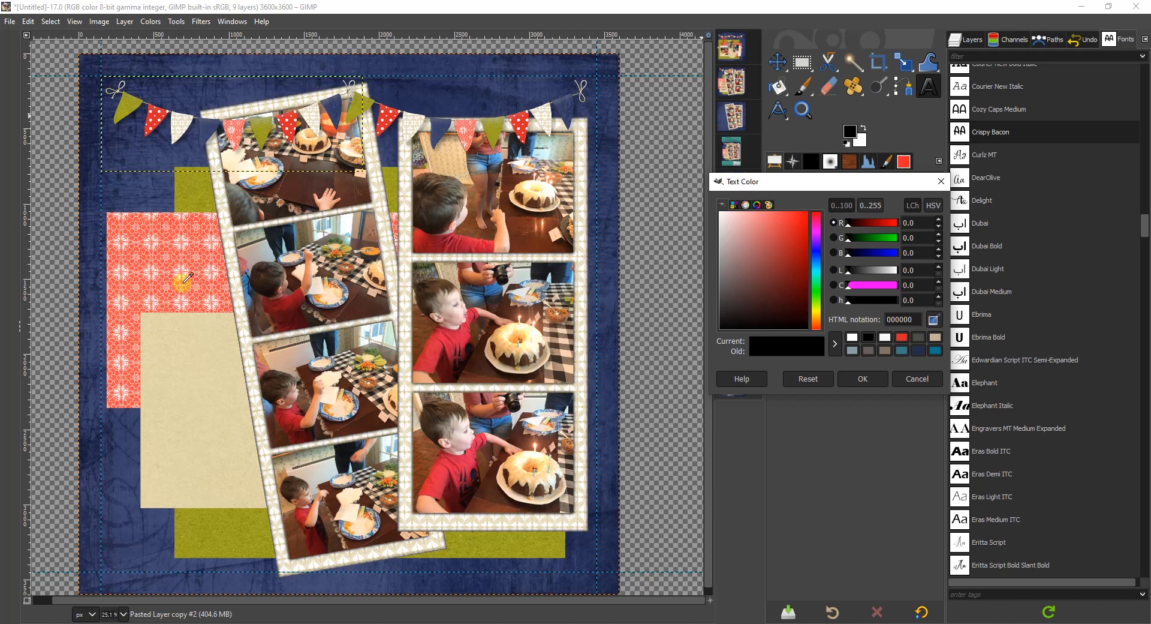
left_click(158, 220)
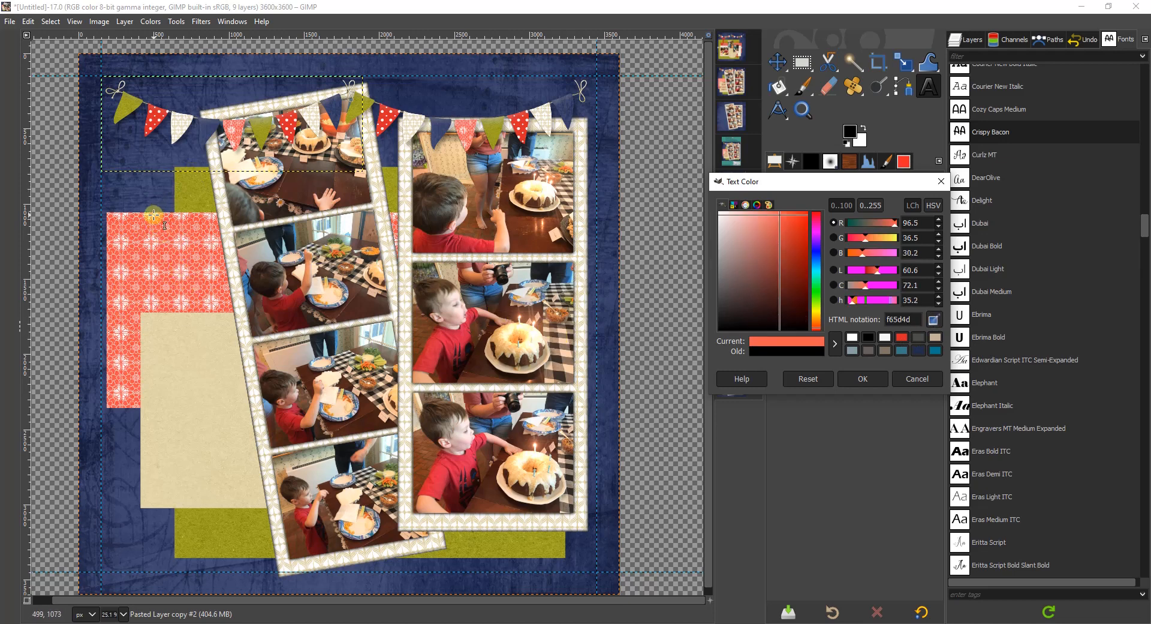
left_click(931, 321)
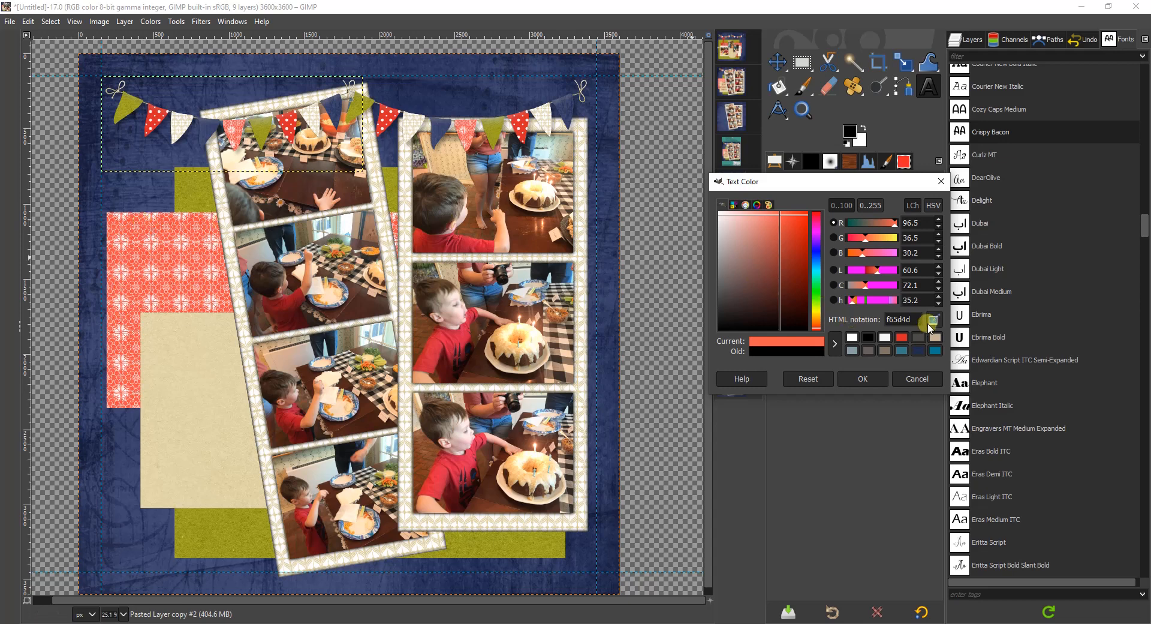
left_click(141, 221)
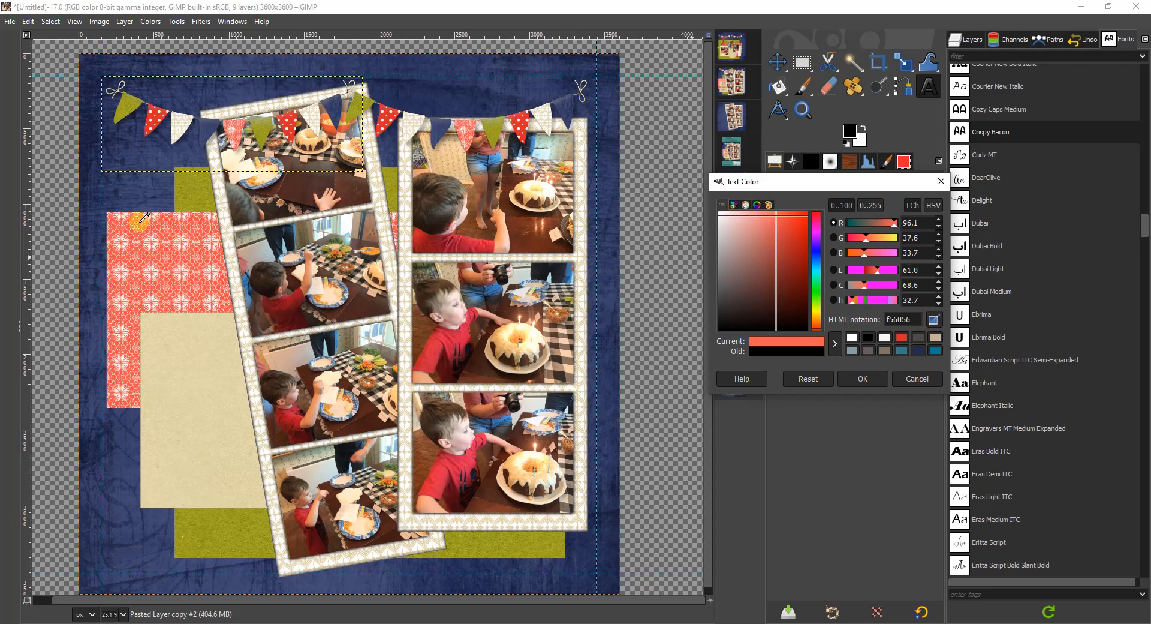
left_click(930, 322)
left_click(389, 109)
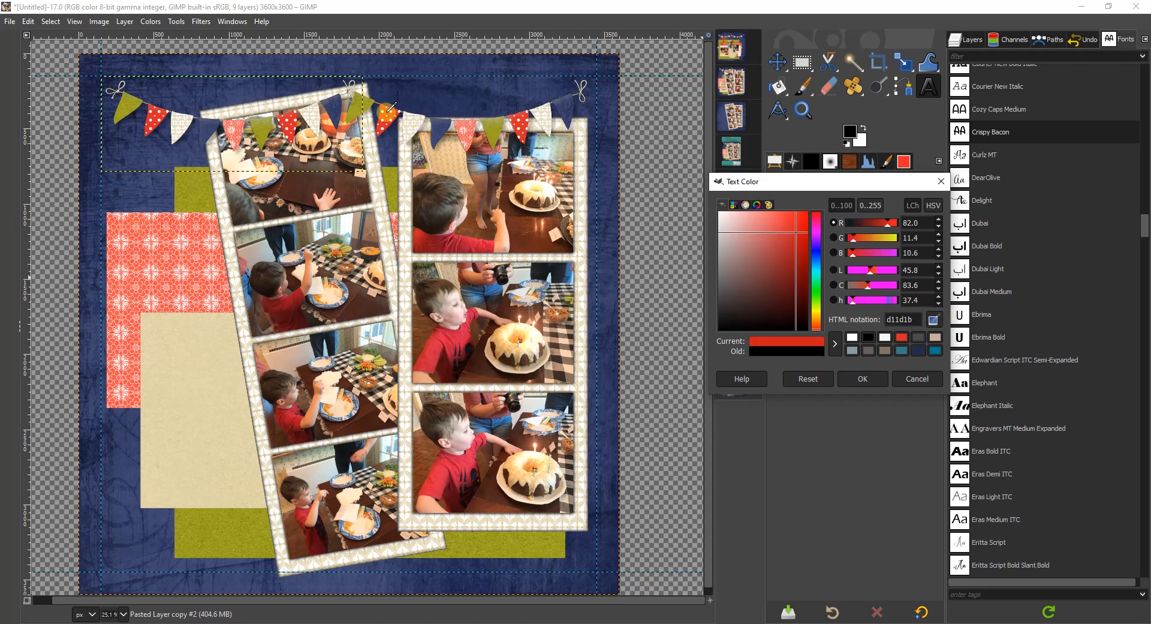
left_click(863, 379)
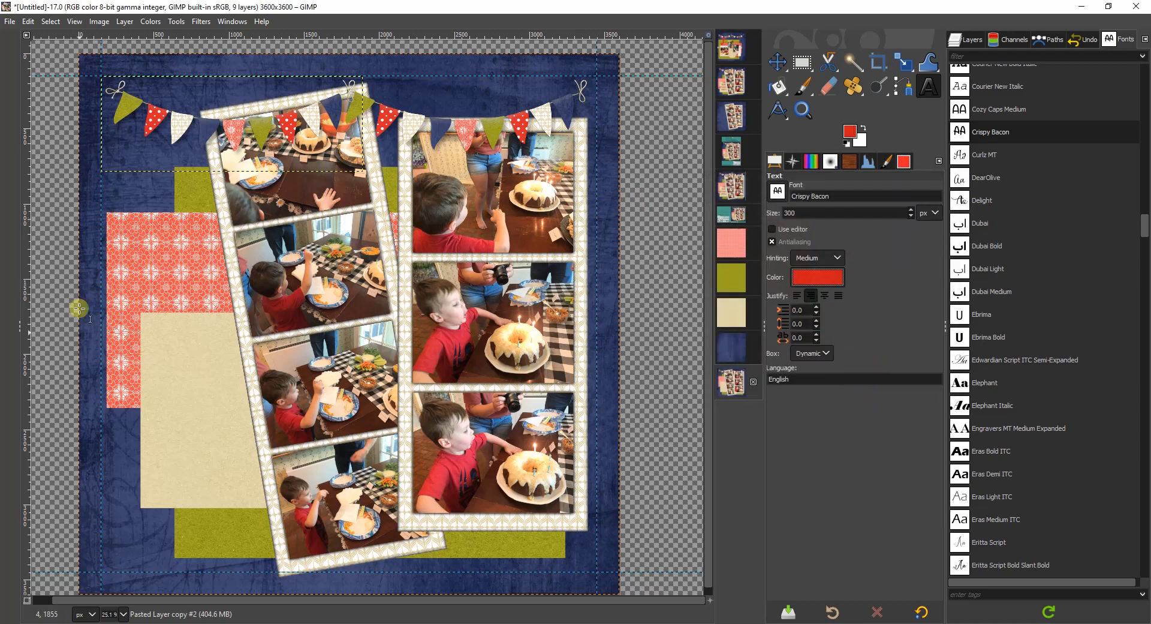
- Add the title words "THE" and "bear" as separate text layers, one below the other on the cream paper
left_click(968, 38)
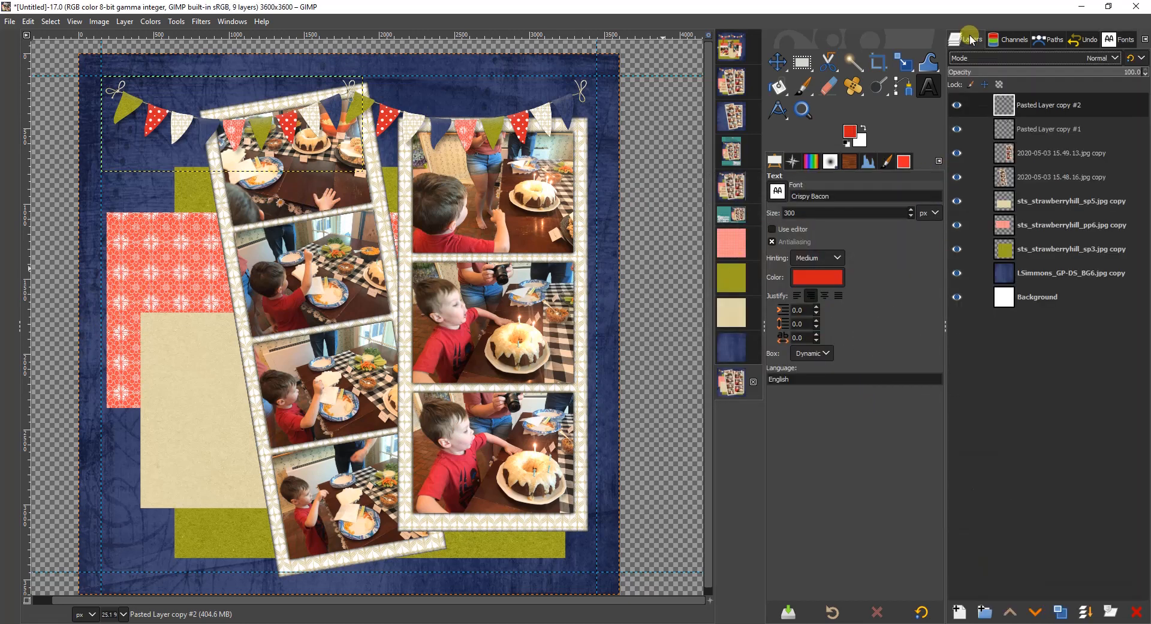
left_click(155, 339)
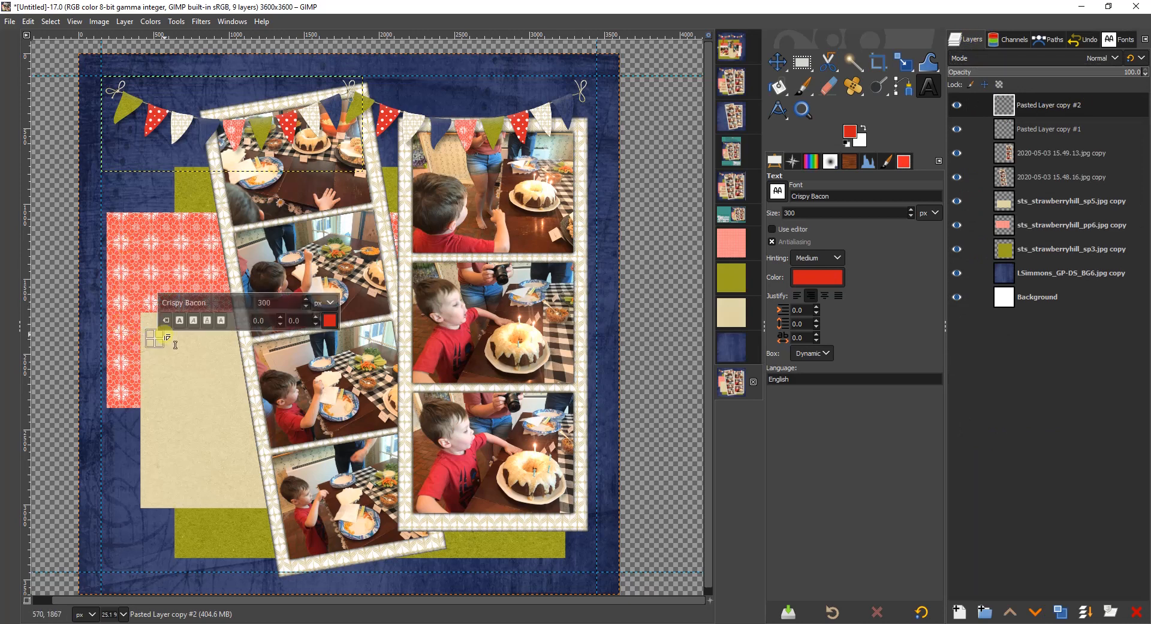
type("THE")
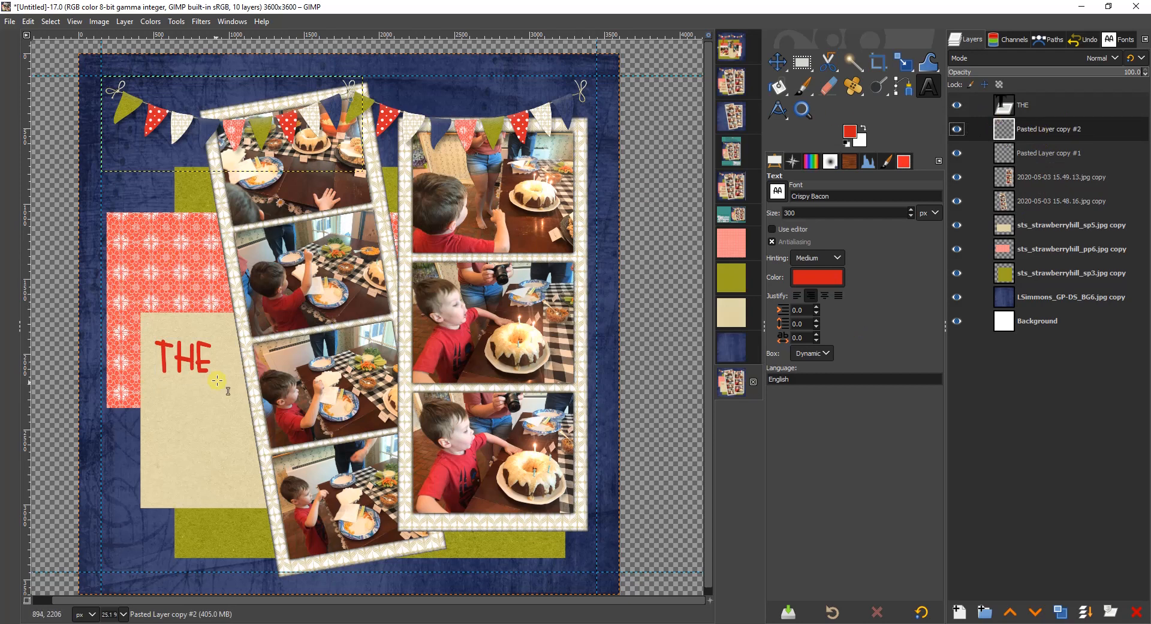
left_click(182, 401)
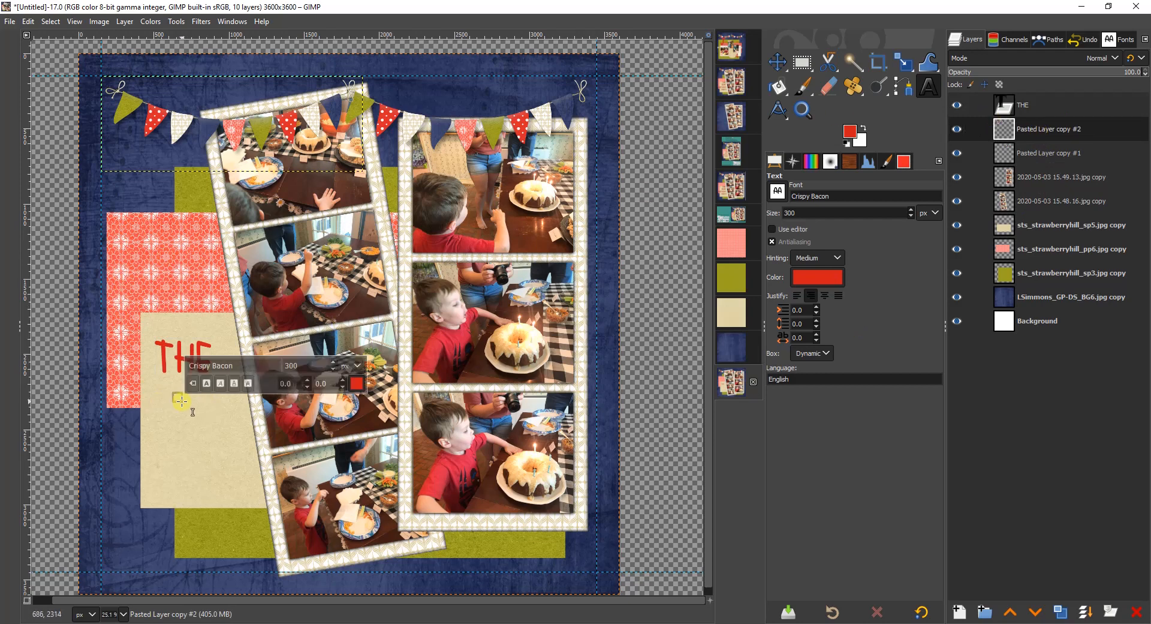
type("bear")
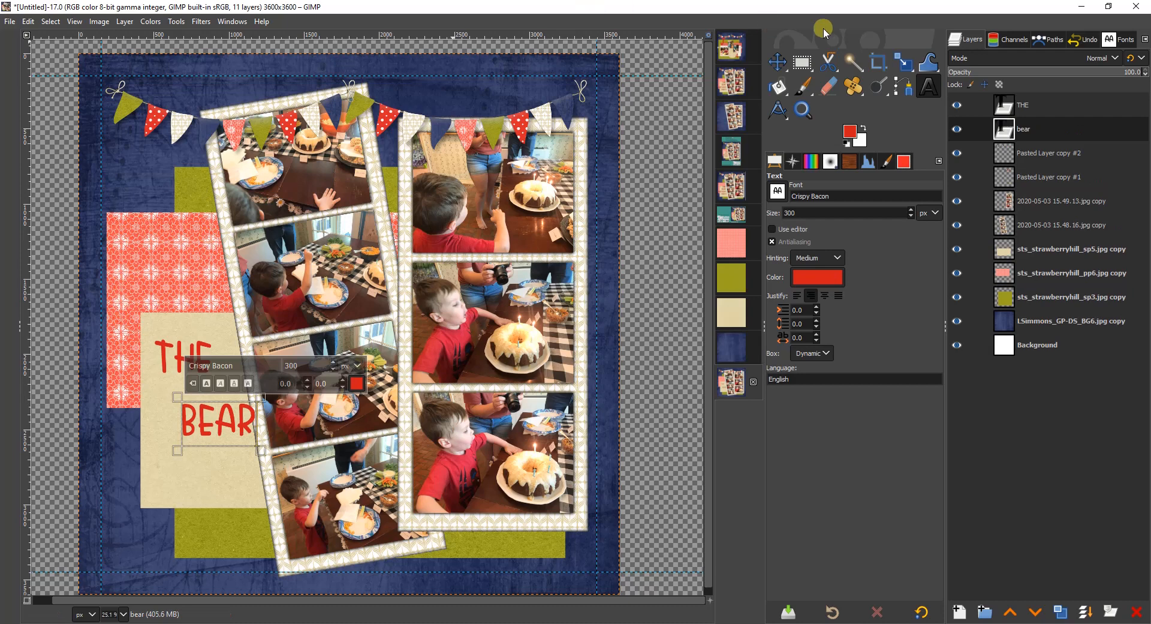
- Add "birthday" and "party" as separate text layers below the word BEAR, above Pasted Layer copy #2 in the stack
left_click(1049, 153)
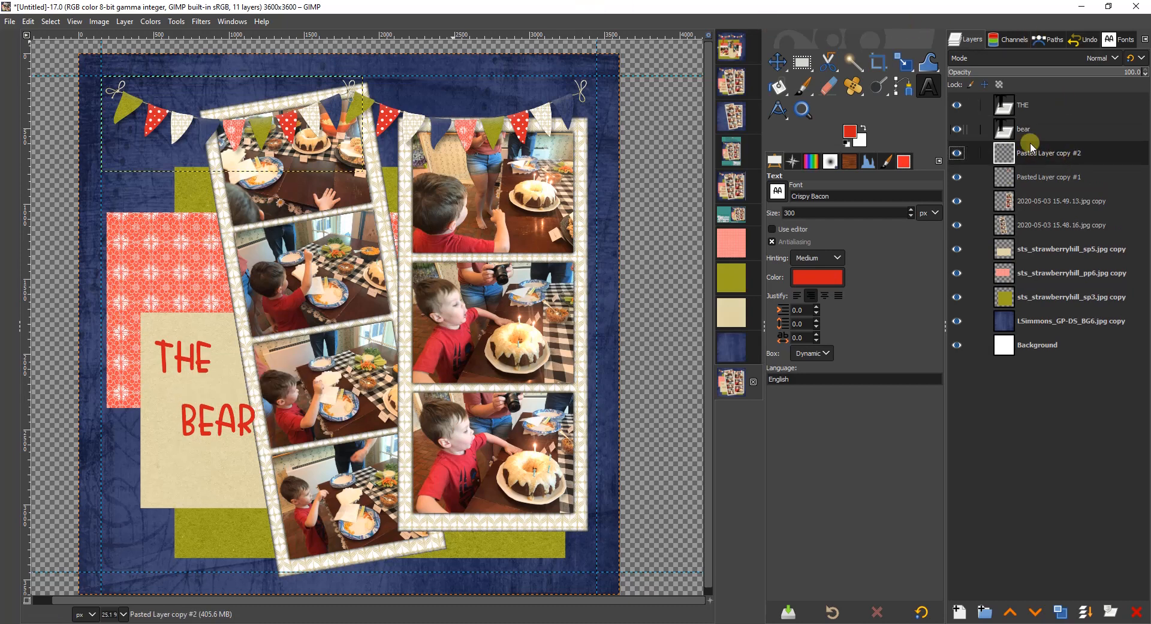
left_click(156, 467)
type("bir")
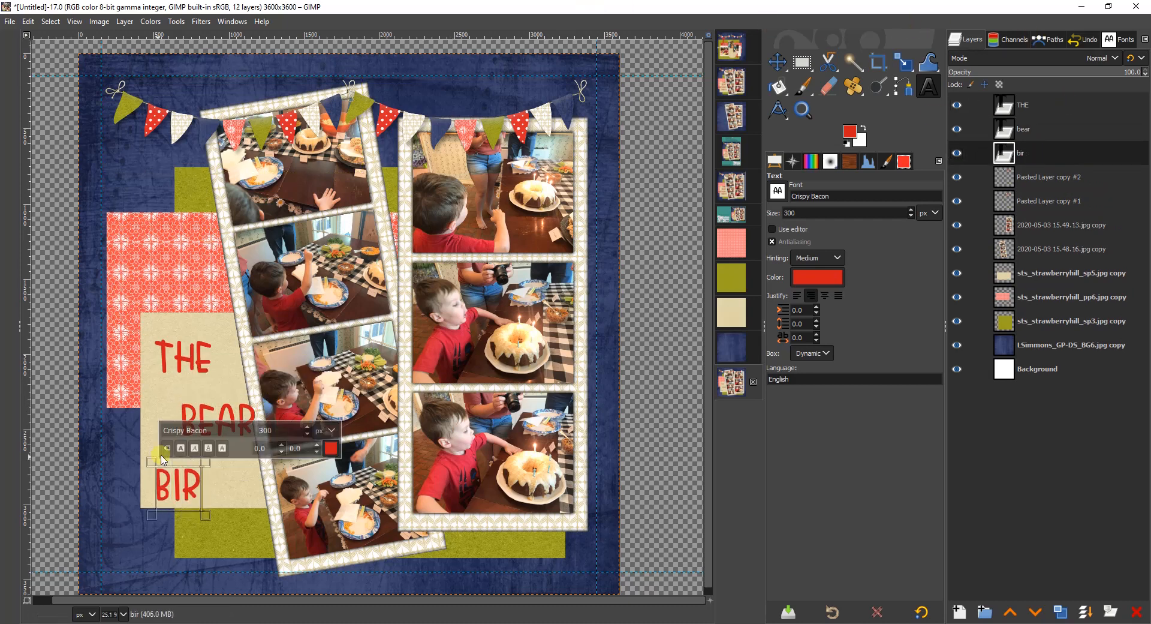
type("thday")
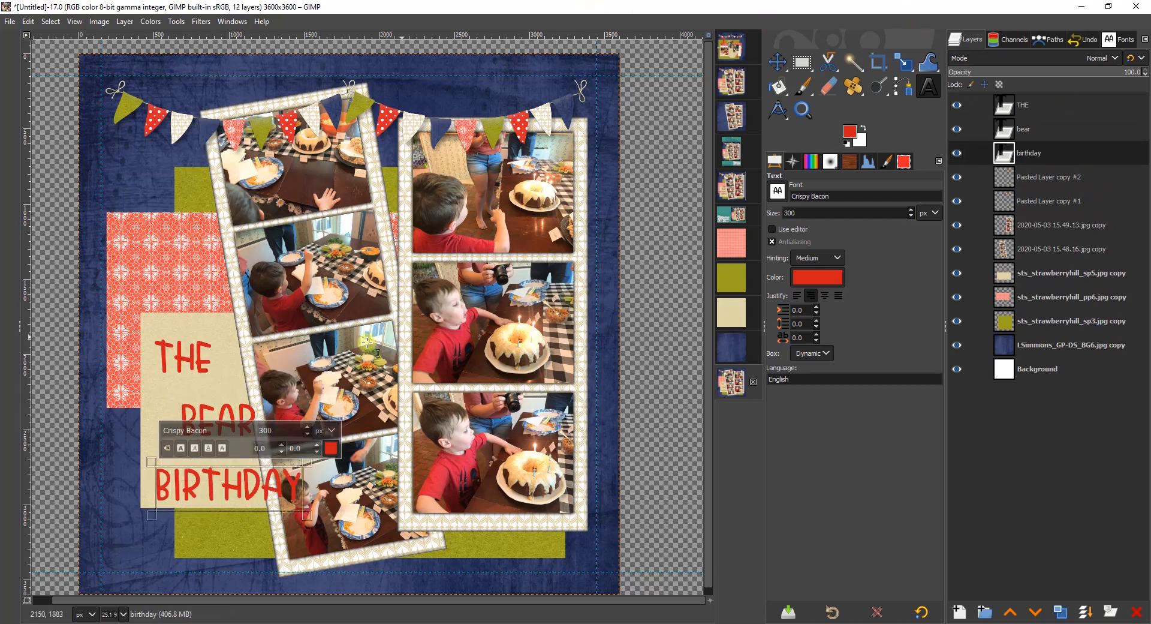
left_click(1065, 177)
left_click(181, 531)
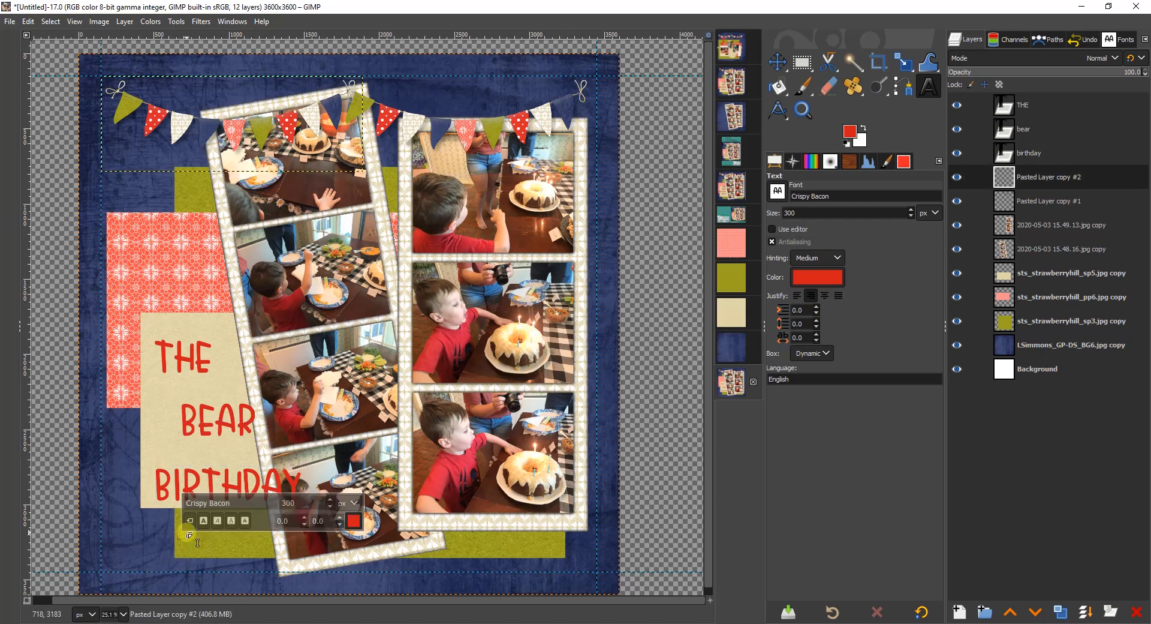
type("party")
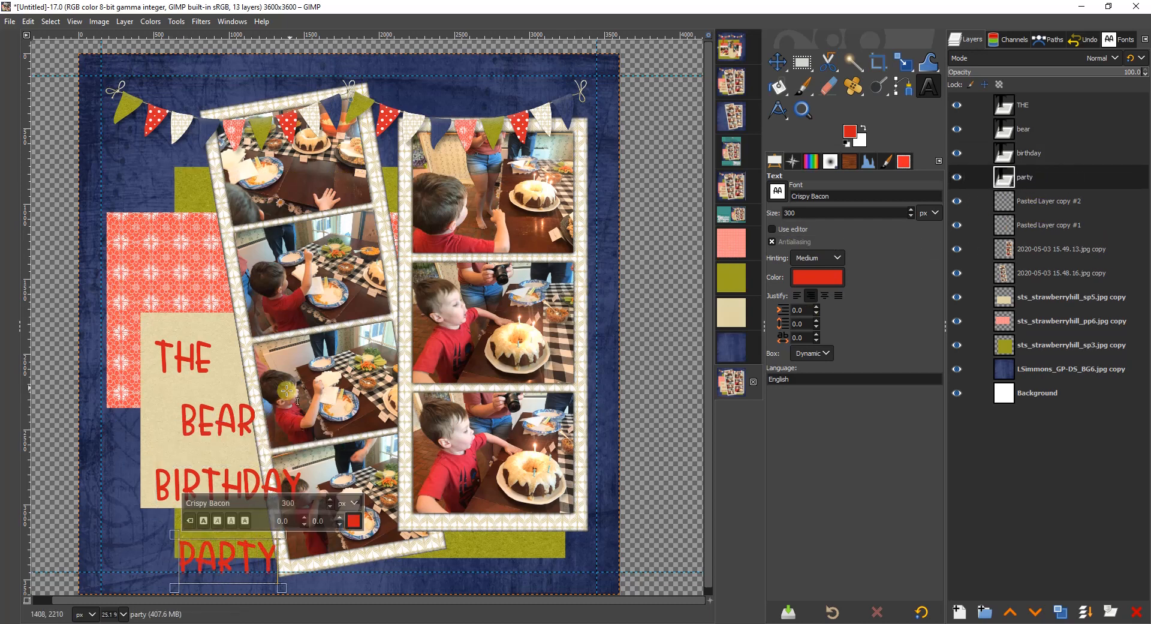
- Arrange THE, BEAR, BIRTHDAY and PARTY into a tightly stacked, roughly centred title over the cream paper
left_click(778, 61)
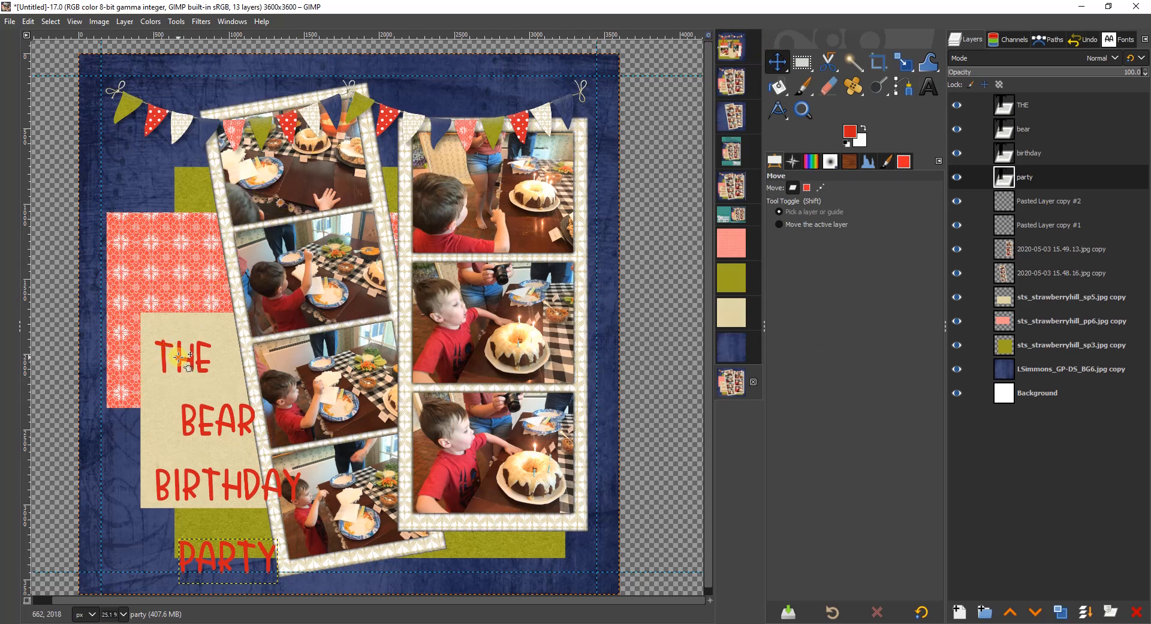
left_click_drag(180, 358, 196, 323)
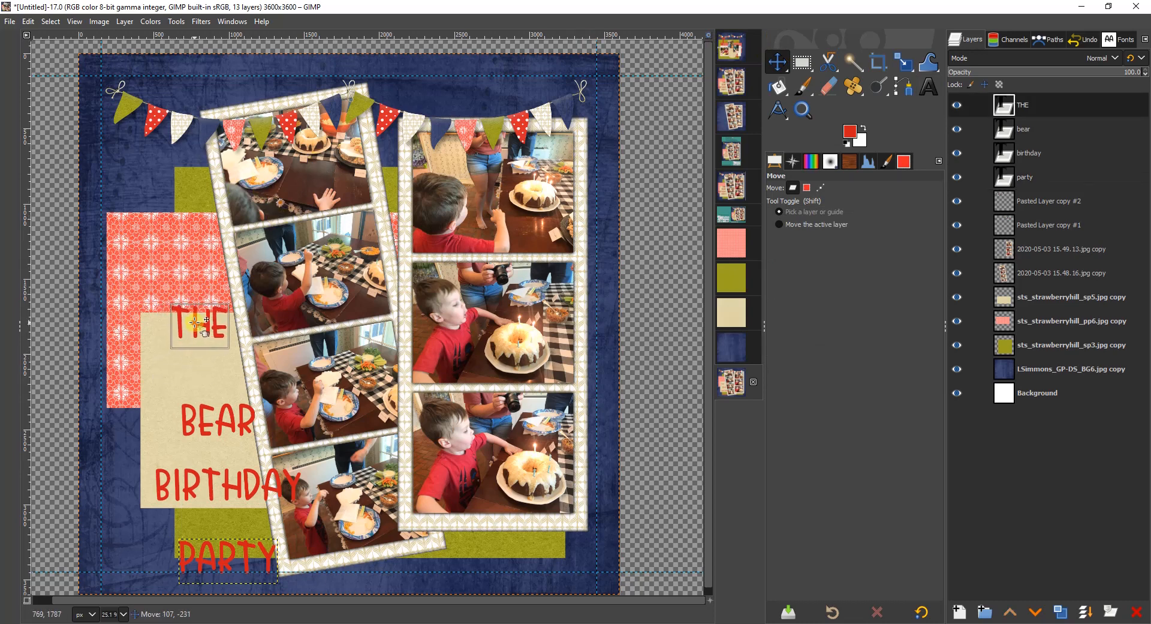
left_click_drag(201, 408, 174, 347)
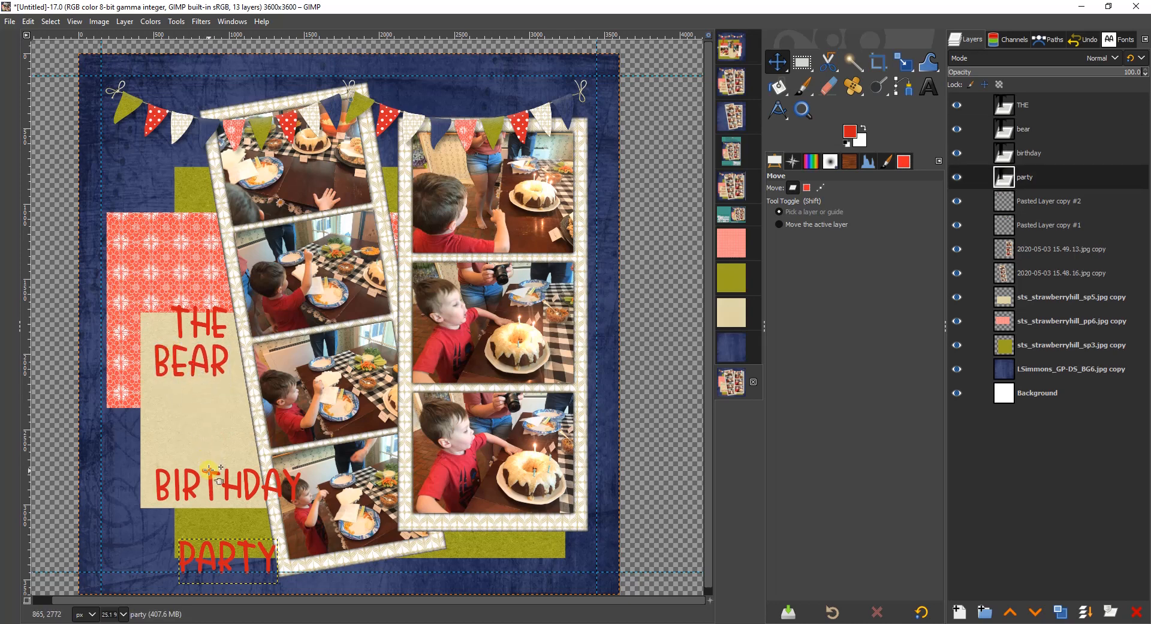
left_click_drag(211, 473, 157, 441)
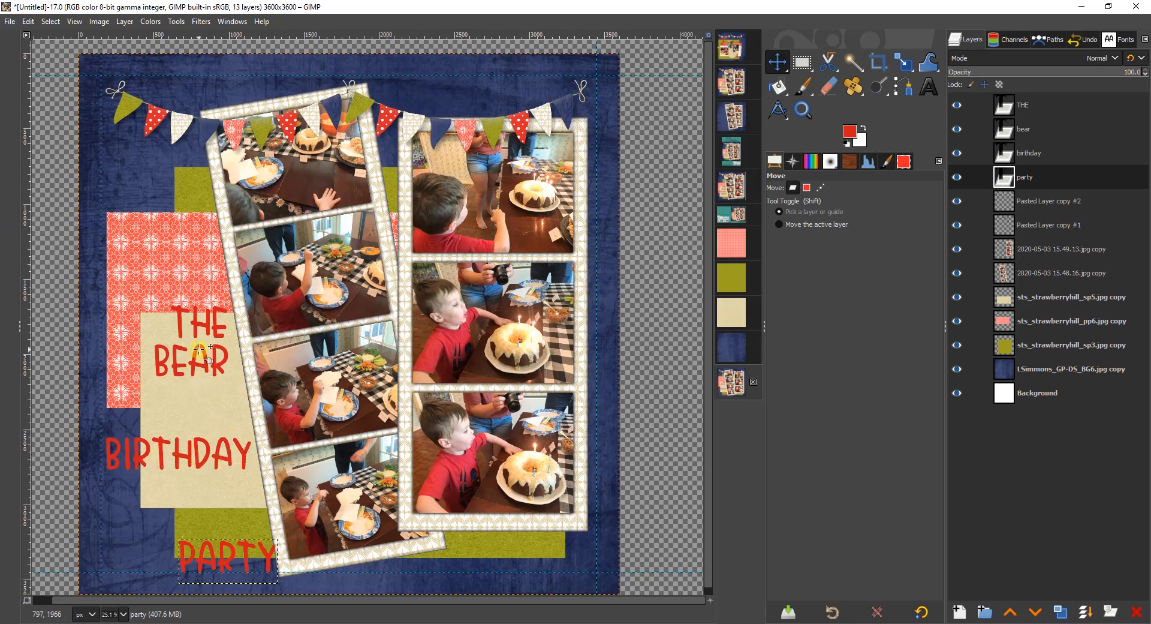
left_click_drag(199, 347, 200, 398)
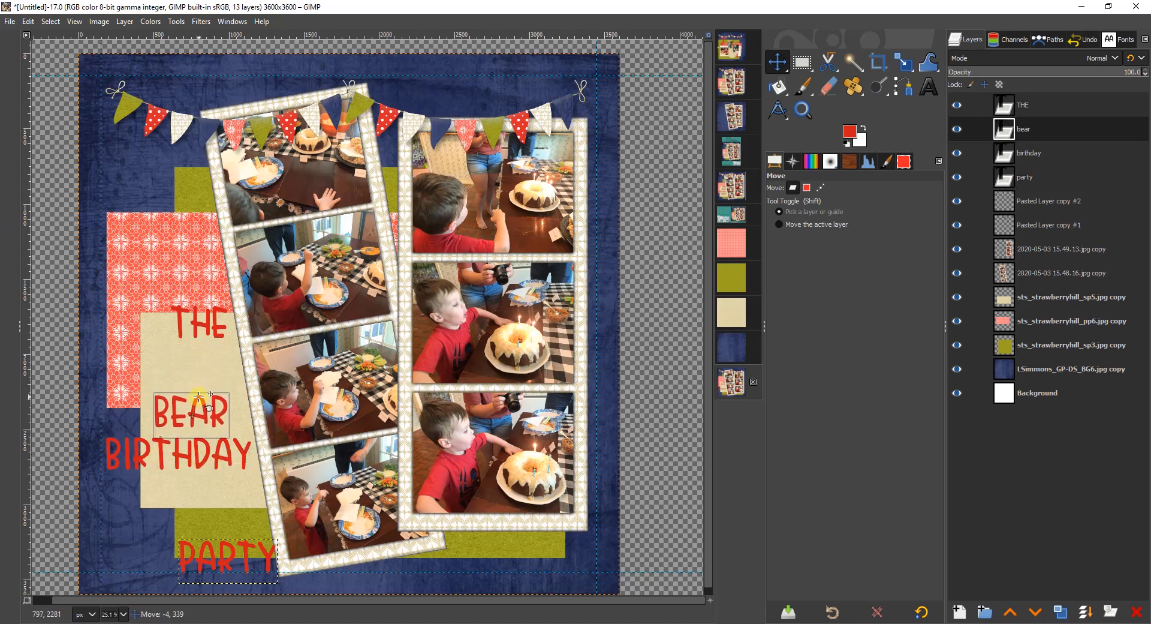
left_click_drag(194, 309, 180, 360)
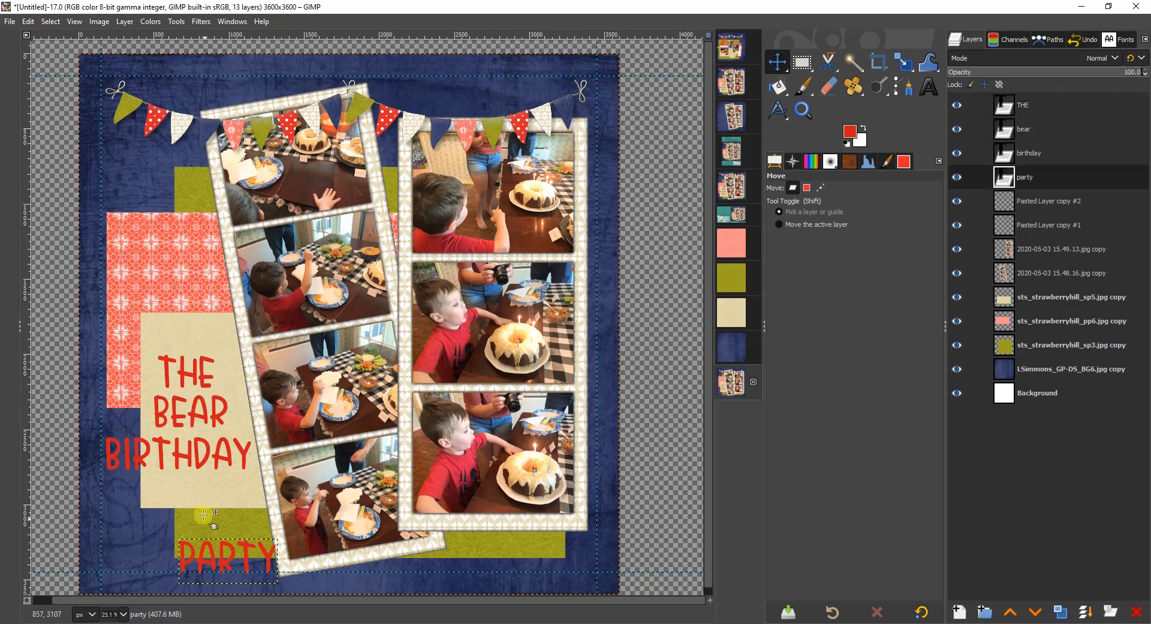
left_click(223, 558)
left_click_drag(221, 563, 180, 491)
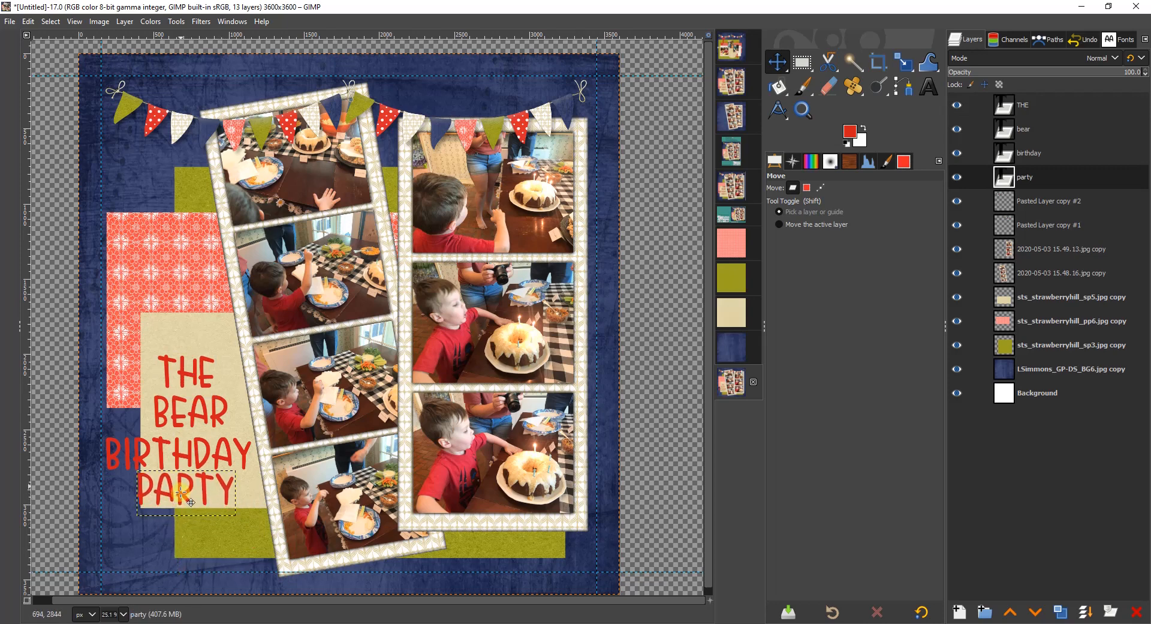
- Move the cream paper down and slightly left behind the title
left_click_drag(199, 323, 187, 354)
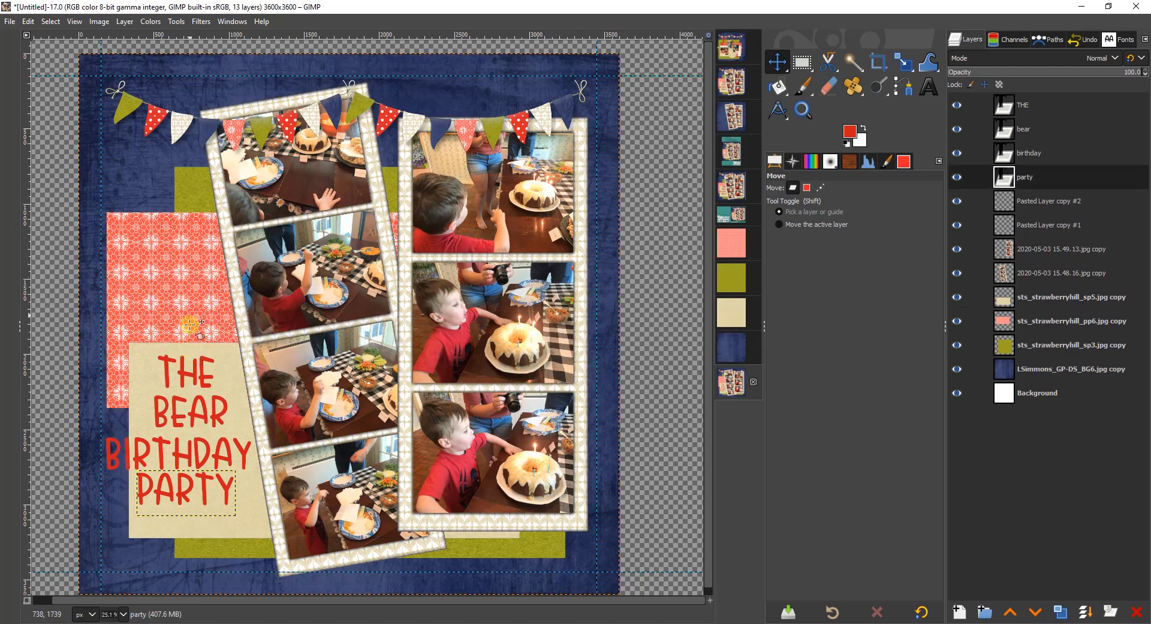
- Move the coral patterned paper down so it sits closer behind the cream paper
left_click_drag(181, 227, 184, 250)
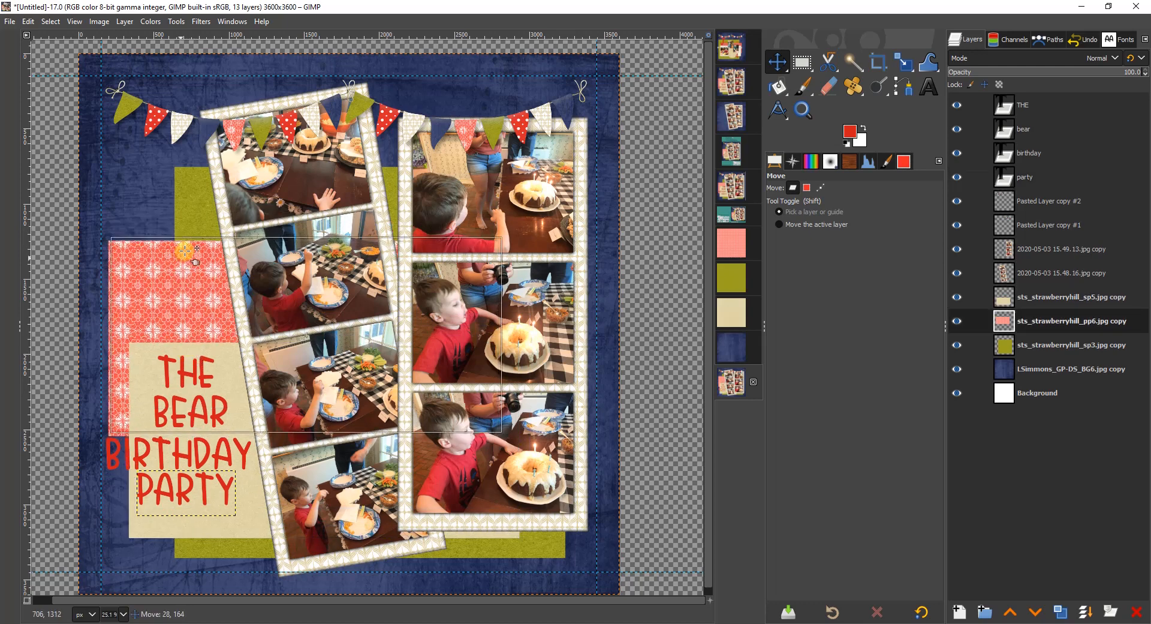
- Duplicate the party text layer, select the duplicate's letter shapes and feather the selection by 25 px
left_click(1055, 175)
left_click(1060, 611)
right_click(1062, 174)
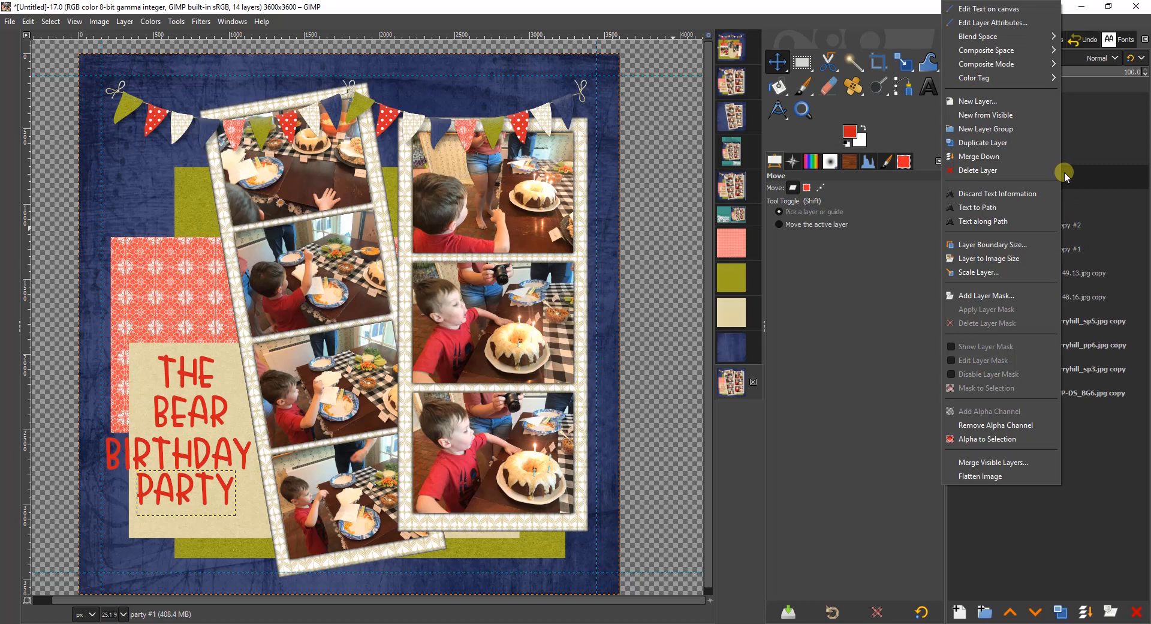
left_click(1007, 442)
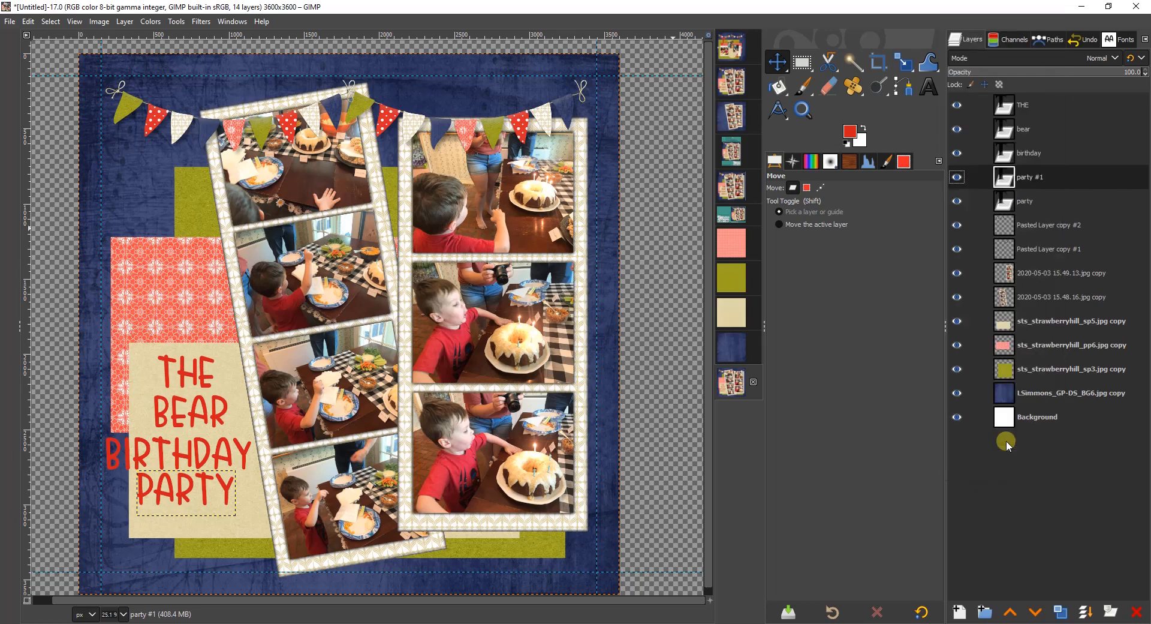
left_click(50, 21)
left_click(62, 144)
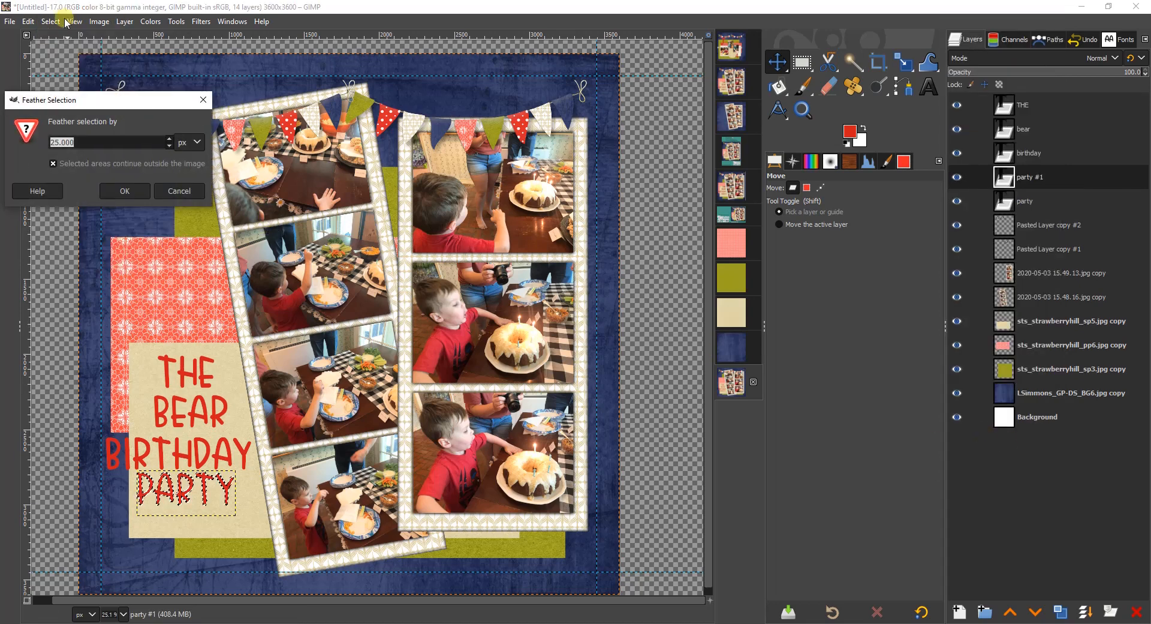
left_click(108, 187)
- Shrink the selection by 10 px, delete the letter centres from party #1 and set that layer to Multiply
left_click(51, 21)
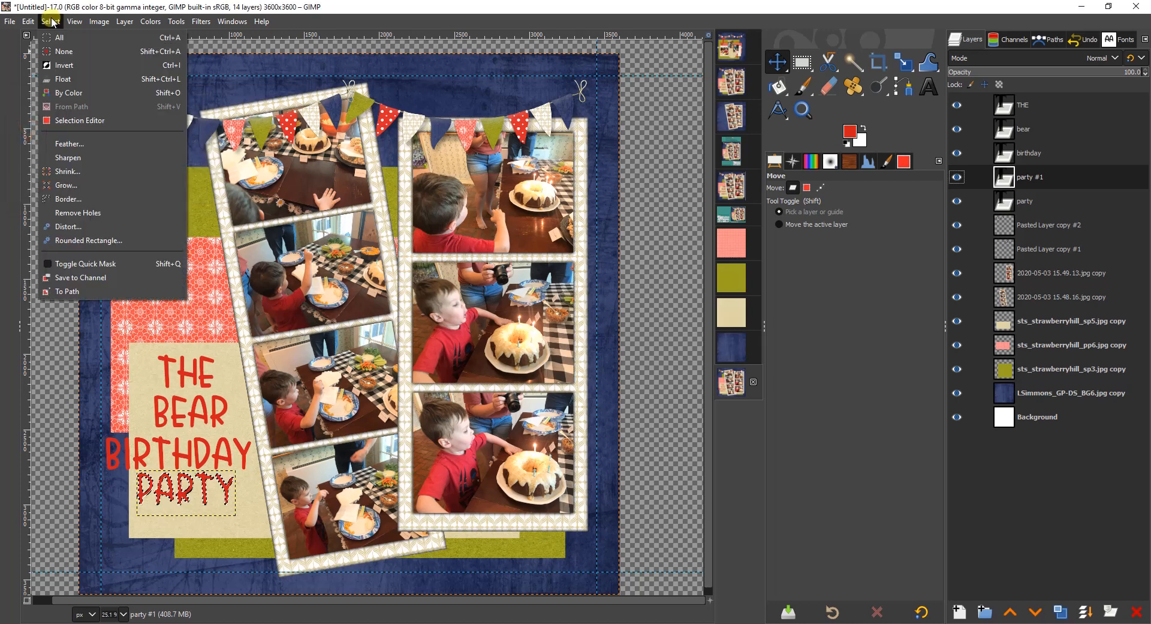
left_click(73, 172)
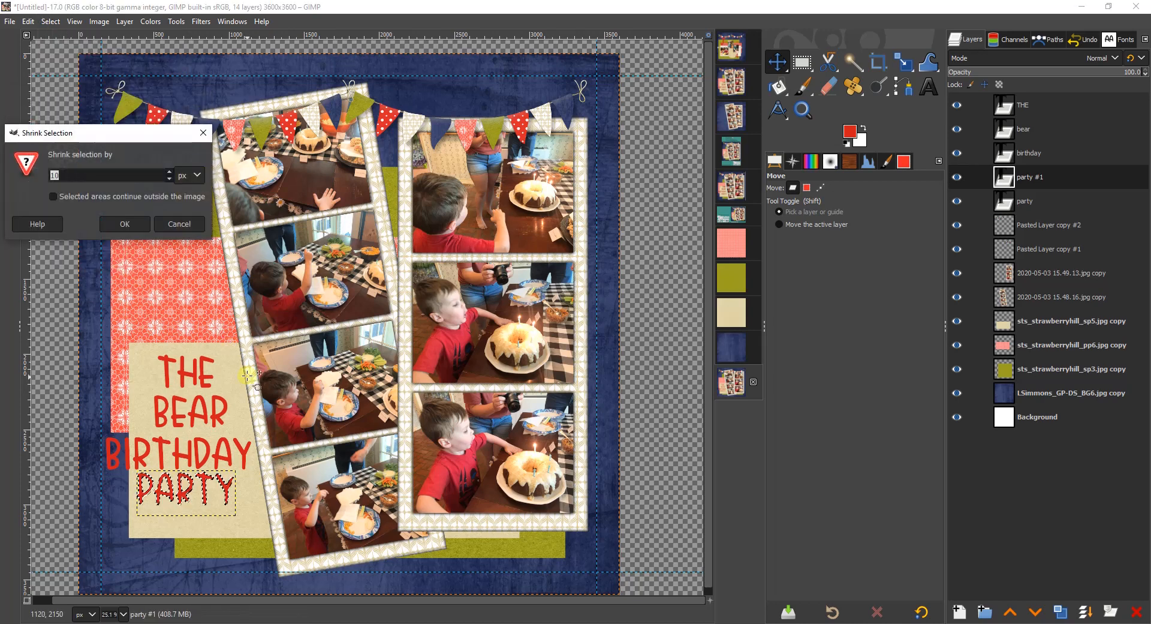
left_click(127, 224)
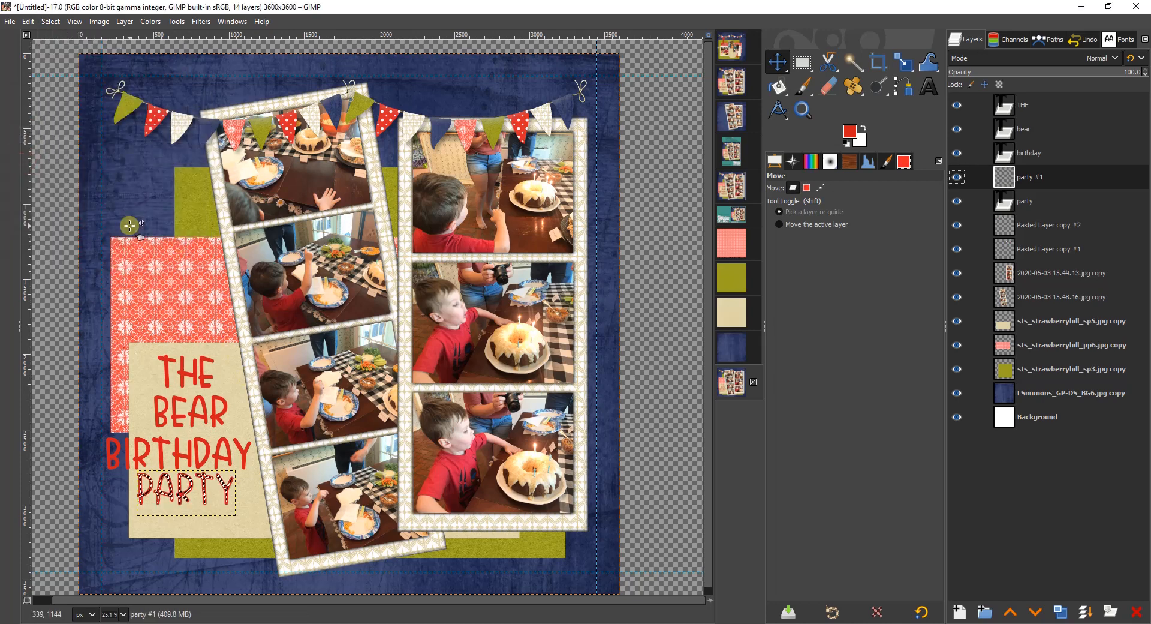
left_click(1037, 56)
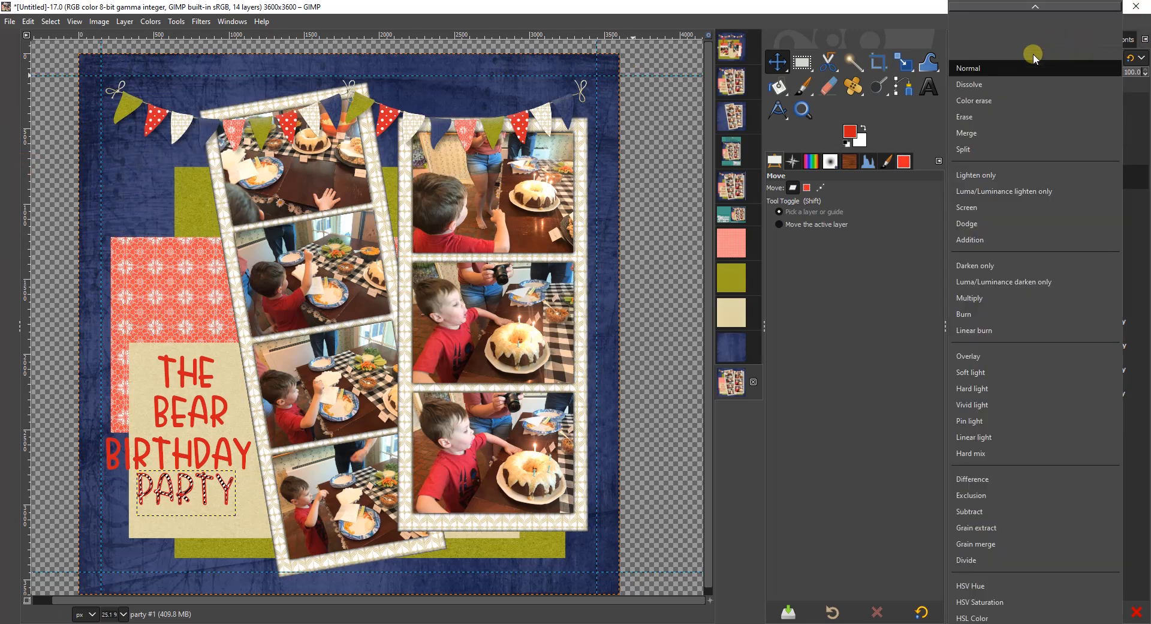
left_click(983, 299)
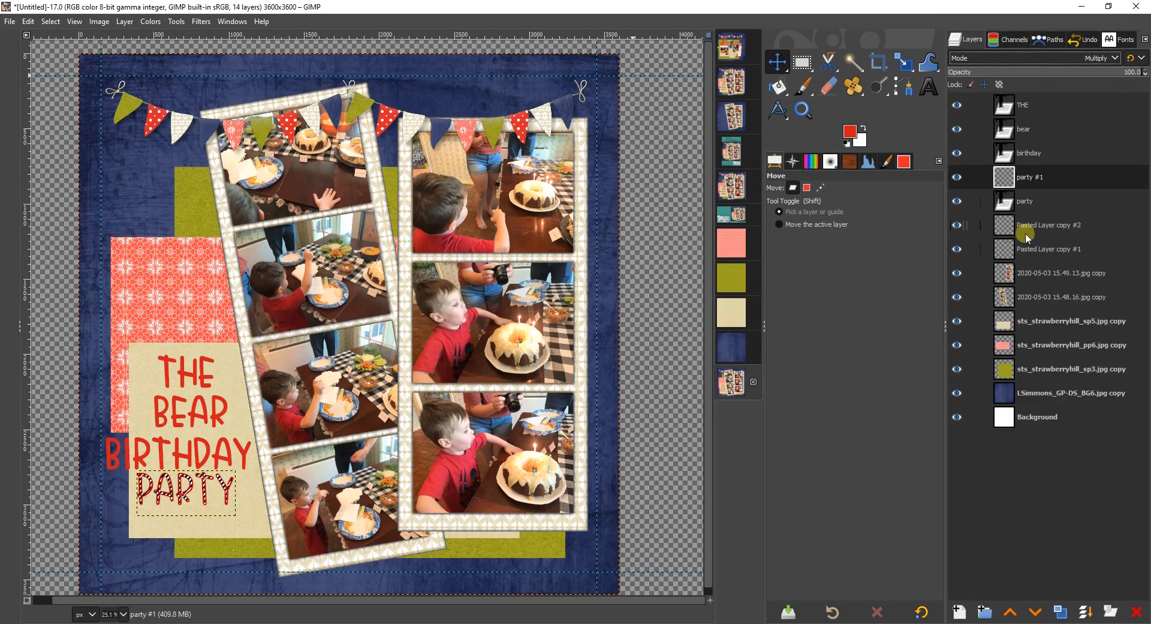
- Duplicate the birthday text layer, select the duplicate's letter shapes and feather the selection
left_click(1028, 153)
left_click(1066, 617)
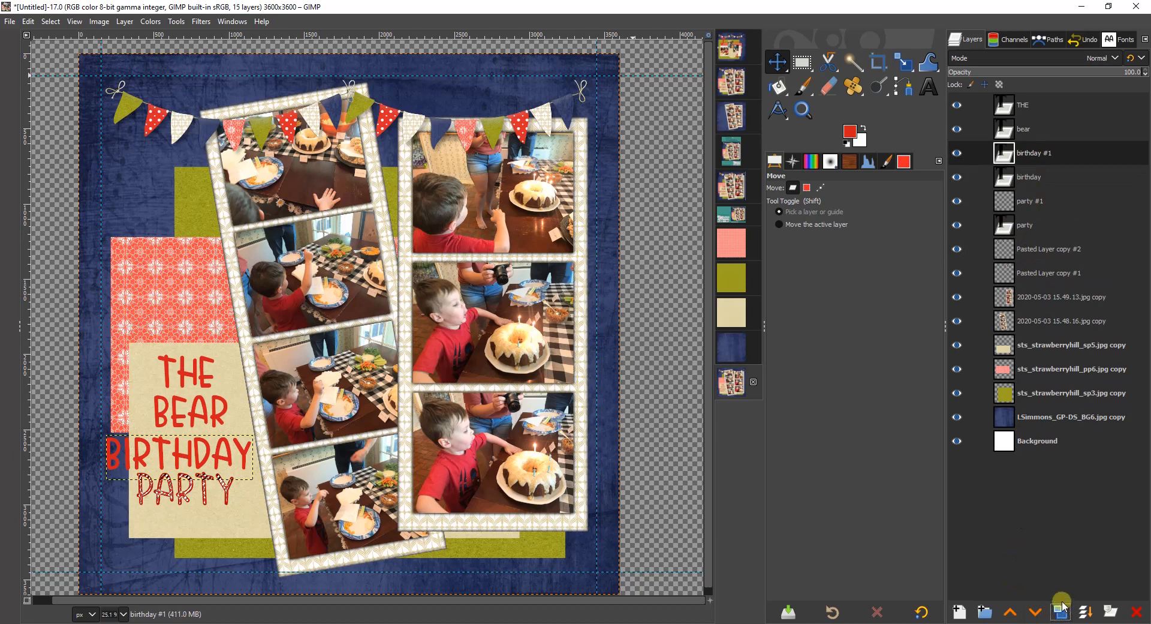
right_click(1044, 153)
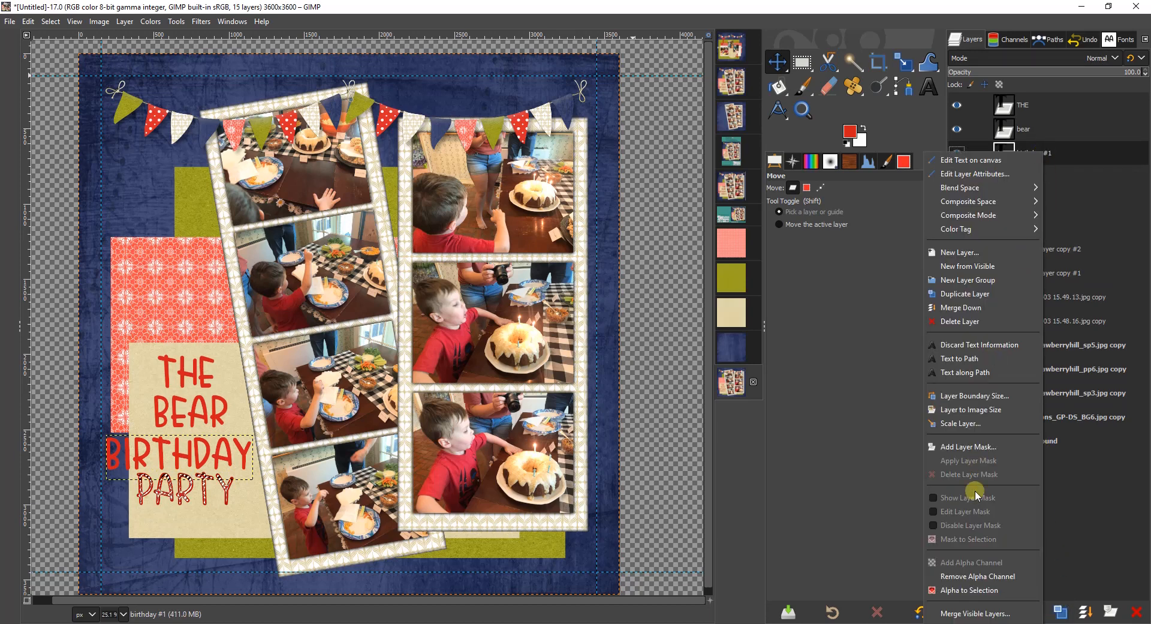
left_click(962, 594)
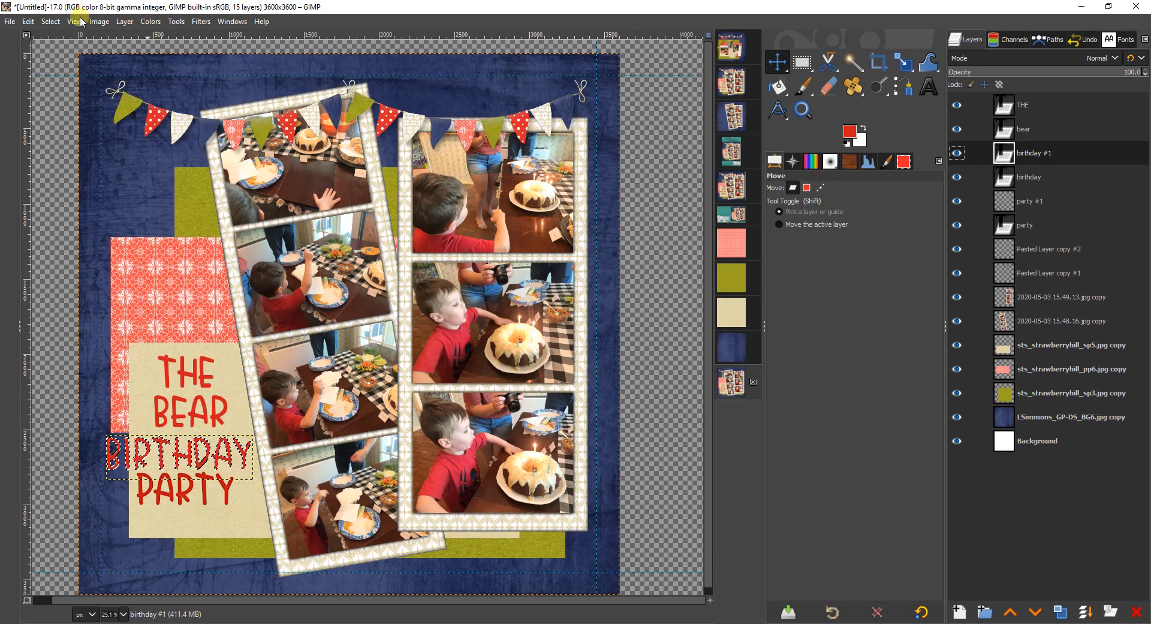
left_click(52, 21)
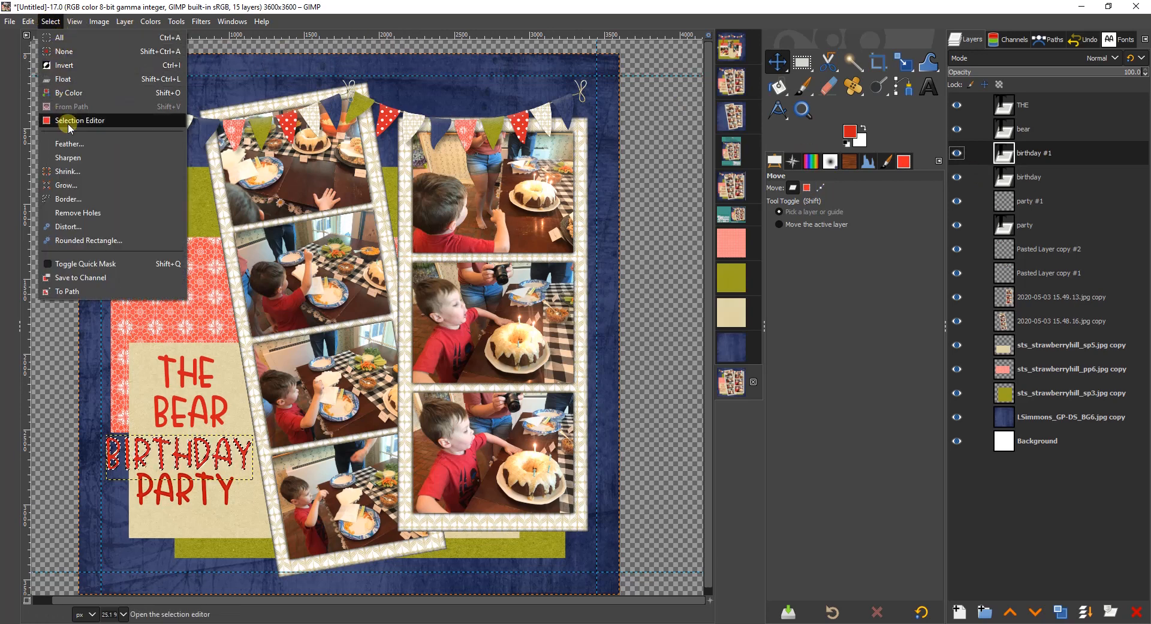
left_click(69, 144)
left_click(110, 193)
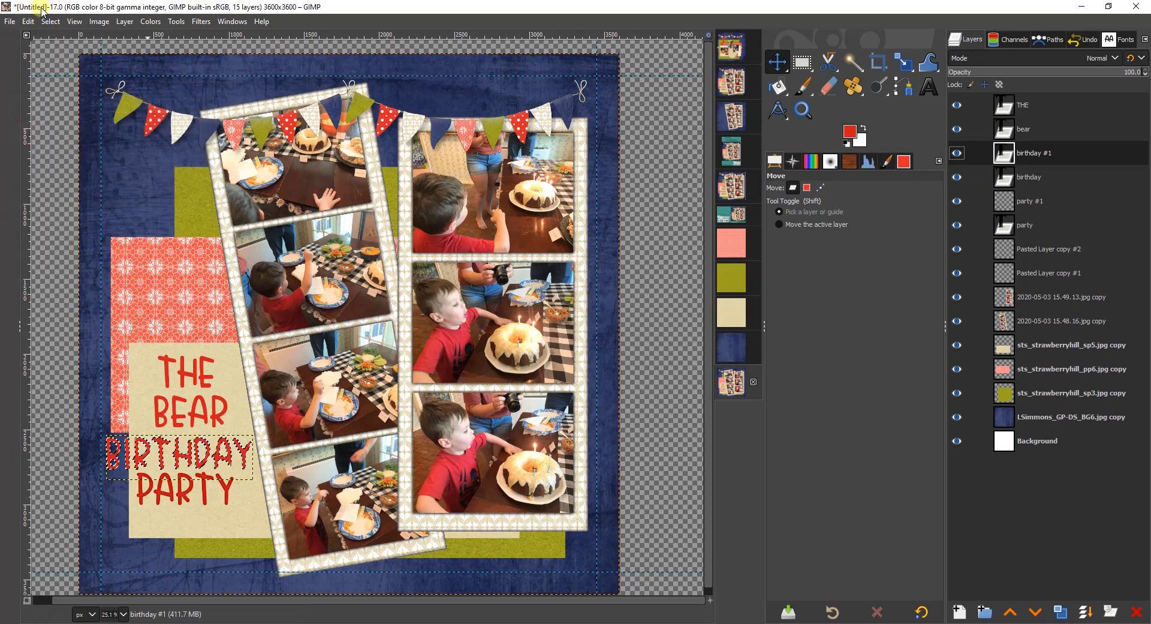
- Shrink the selection, delete the letter centres from birthday #1 and set that layer to Multiply
left_click(52, 22)
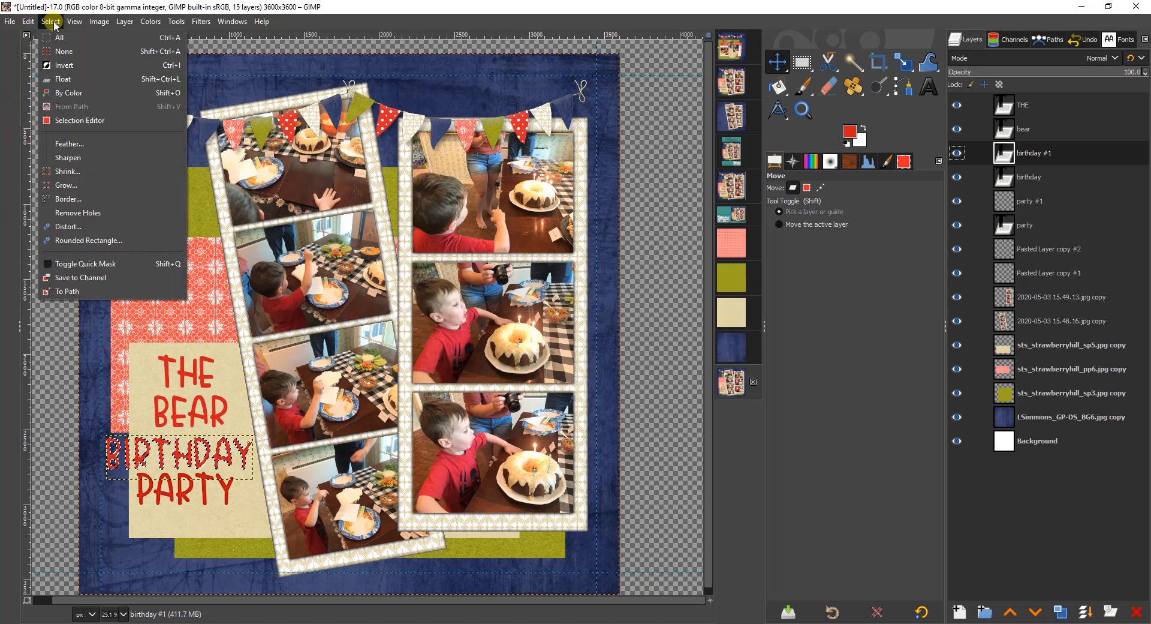
left_click(71, 171)
left_click(128, 222)
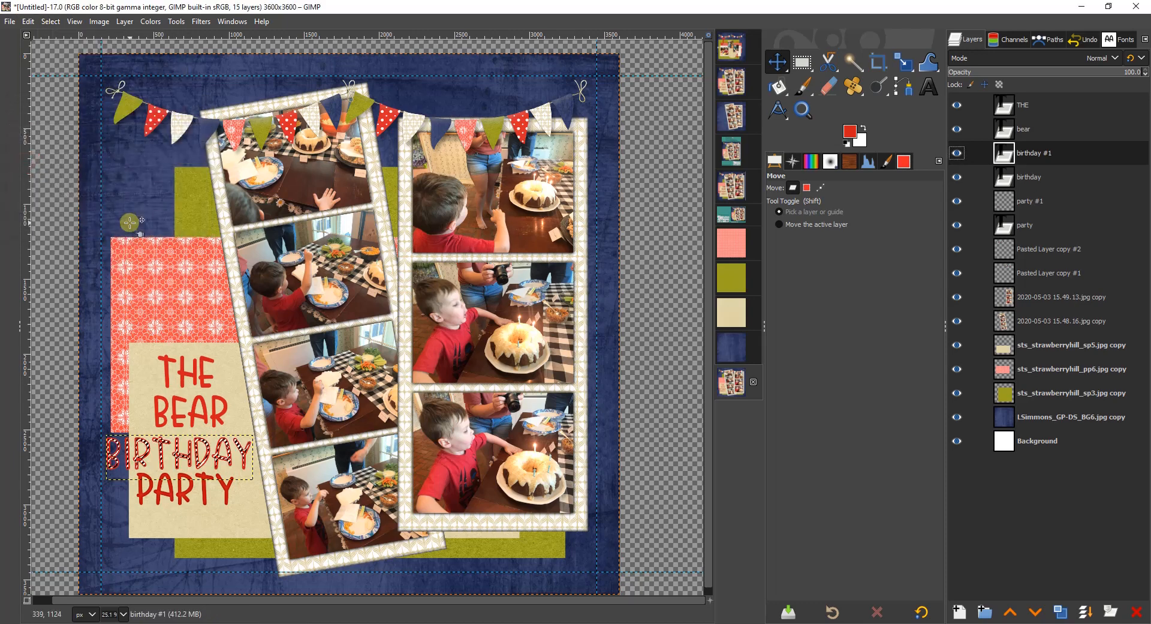
left_click(1032, 57)
left_click(971, 299)
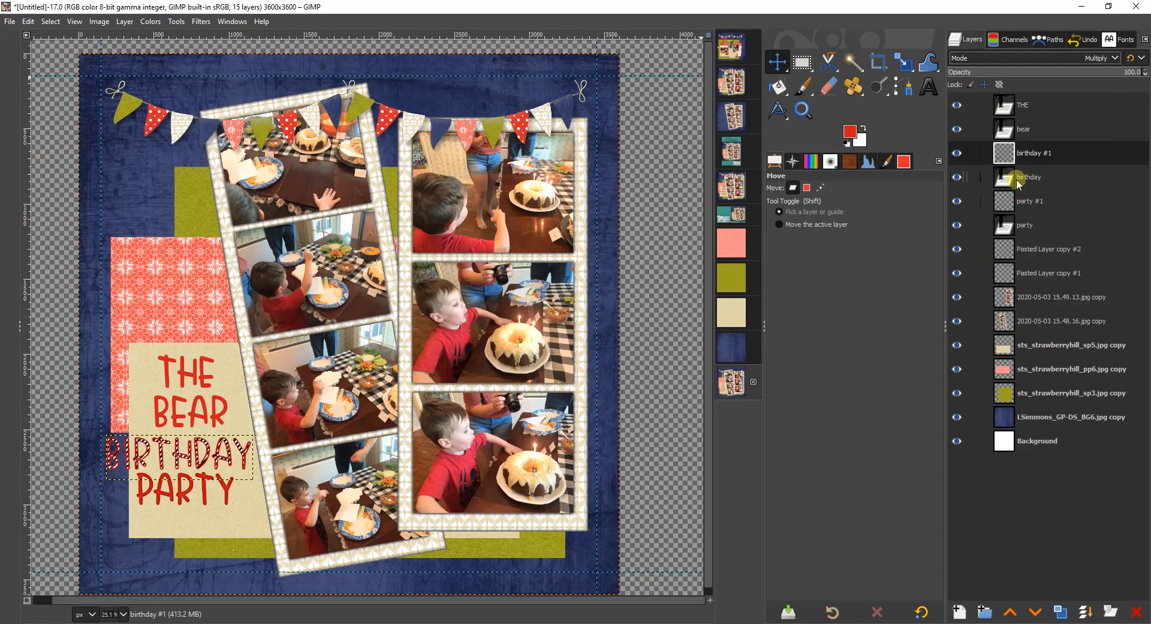
- Clear the selection and give the original party layer a drop shadow with X and Y 20, blur radius 10 and opacity 0.5
left_click(1034, 225)
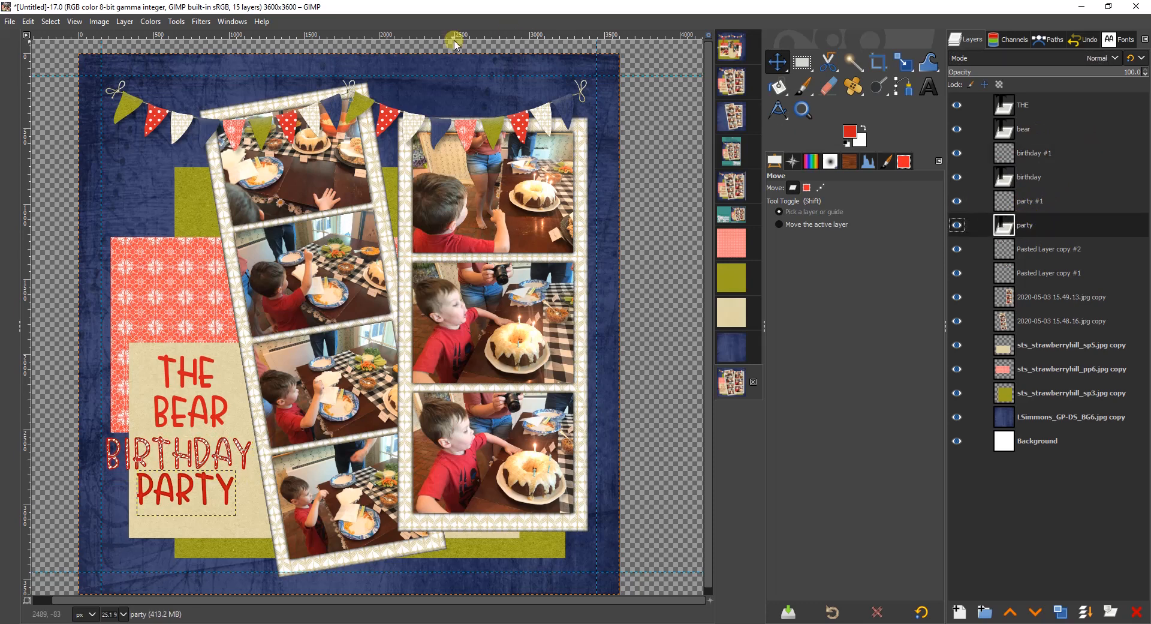
left_click(50, 22)
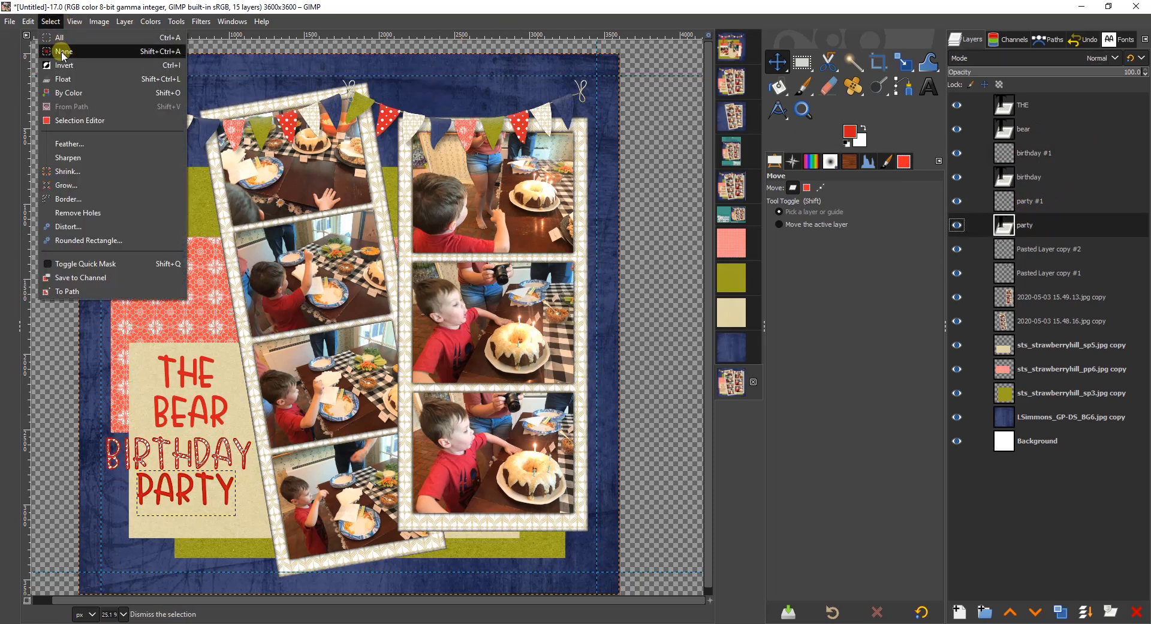
key("Escape")
left_click(201, 22)
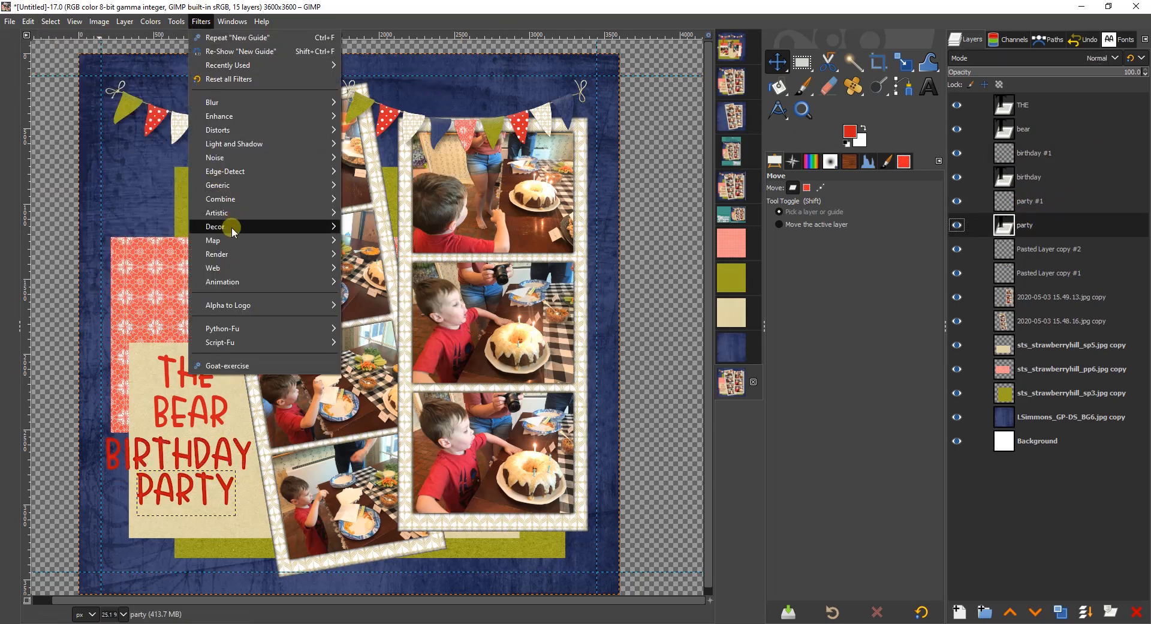
mouse_move(266, 149)
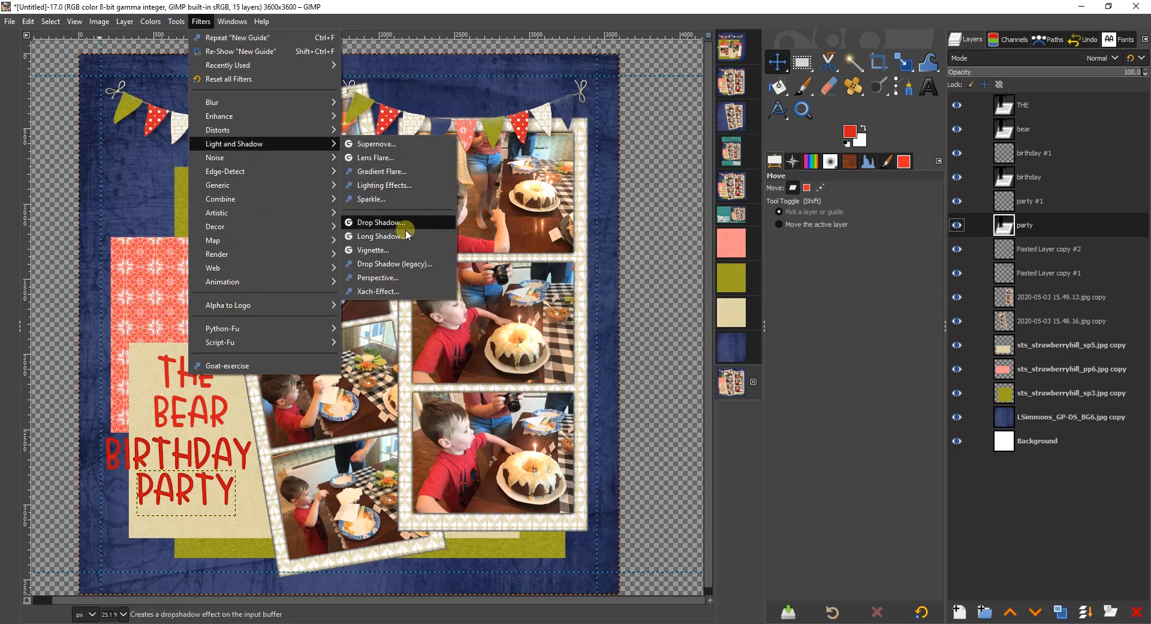
left_click(395, 223)
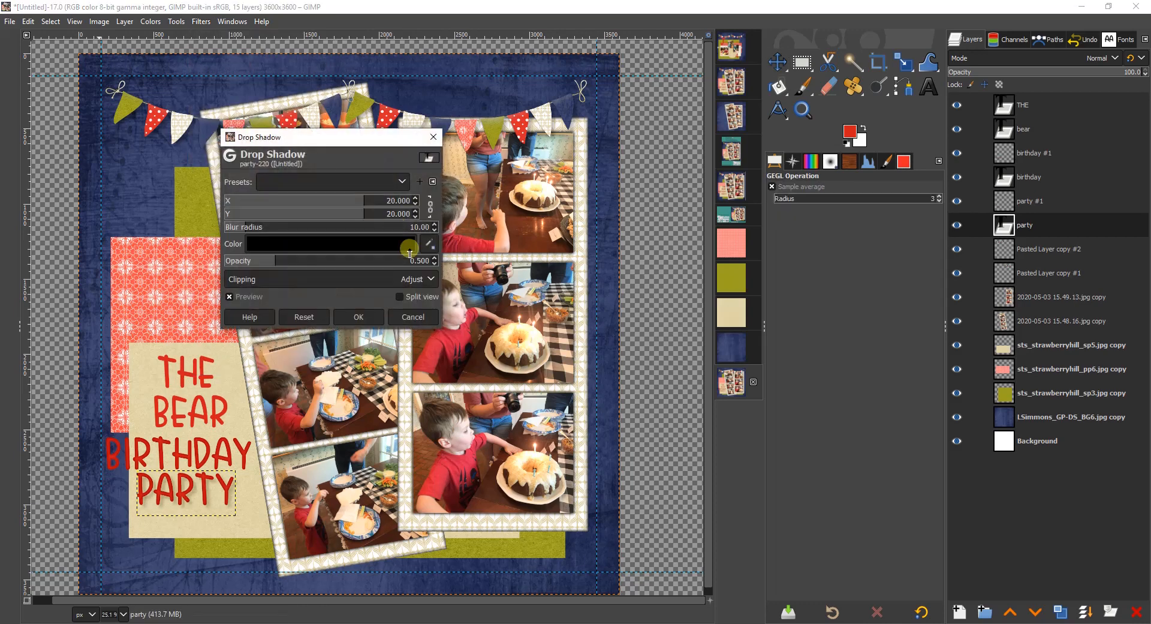
left_click(359, 315)
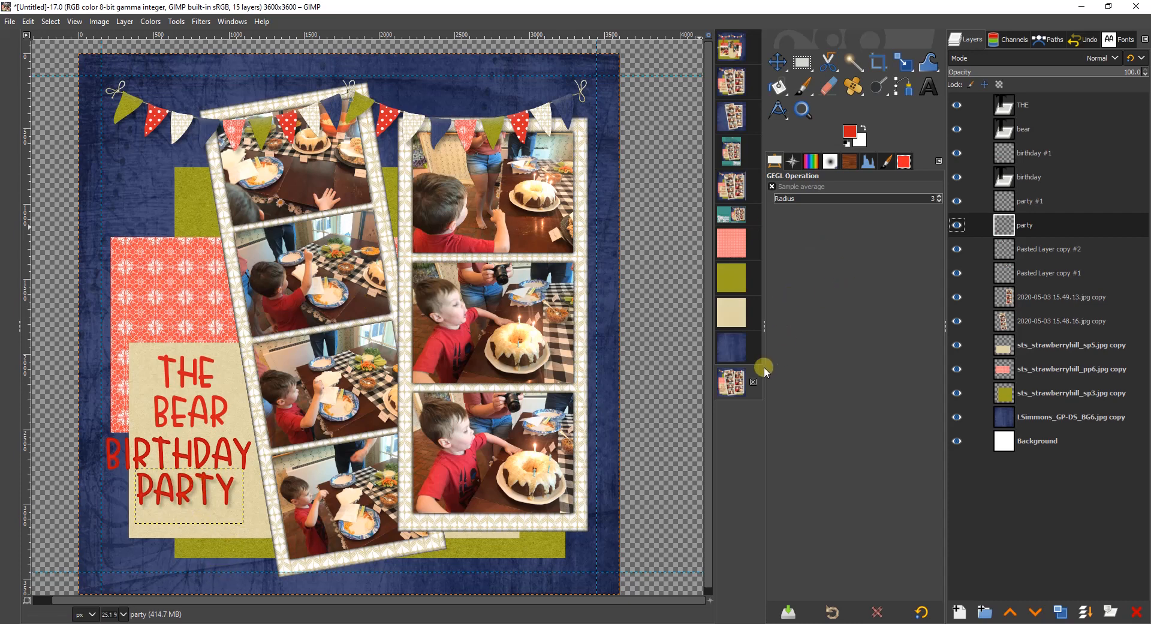
- Duplicate the blue LSimmons_GP-DS_BG6.jpg copy background layer and add an alpha channel to the duplicate
left_click(743, 387)
left_click(1050, 415)
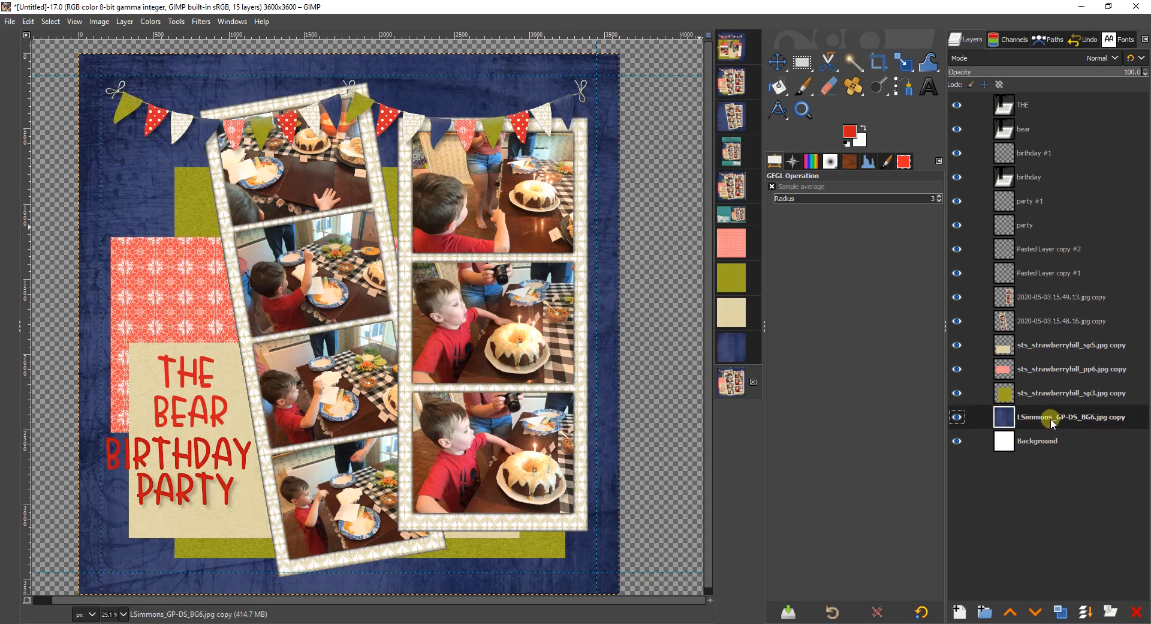
left_click(1060, 612)
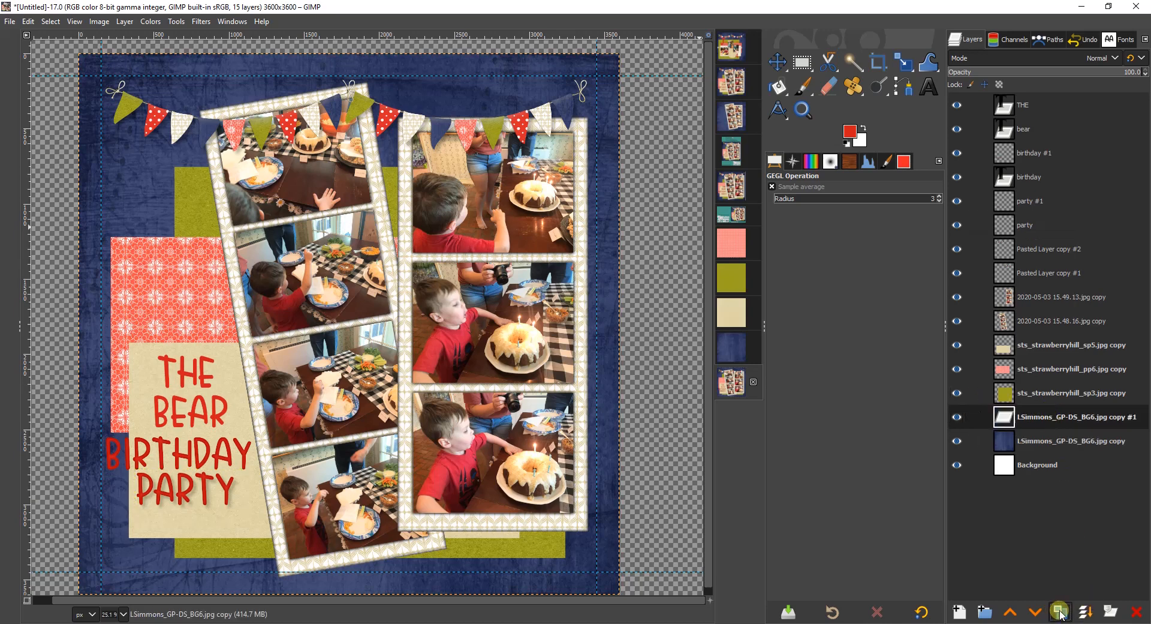
right_click(1041, 416)
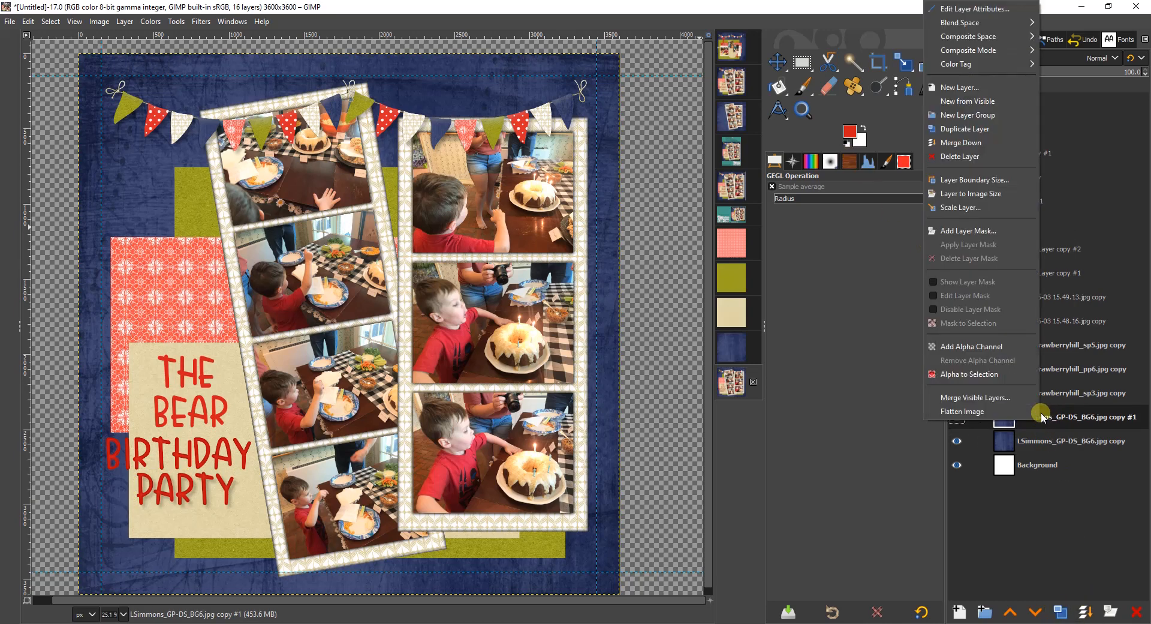
left_click(966, 346)
- Delete a feathered, rounded 3300 × 3300 px area within the guides from the duplicate background and set its mode to Multiply
left_click(801, 65)
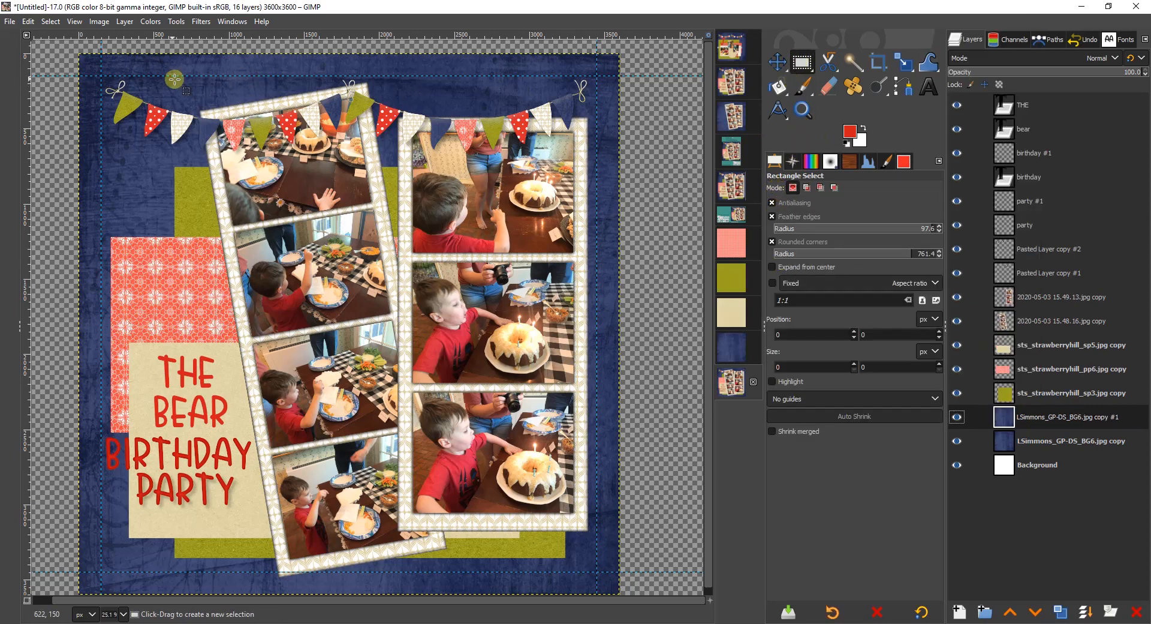
left_click_drag(102, 76, 597, 571)
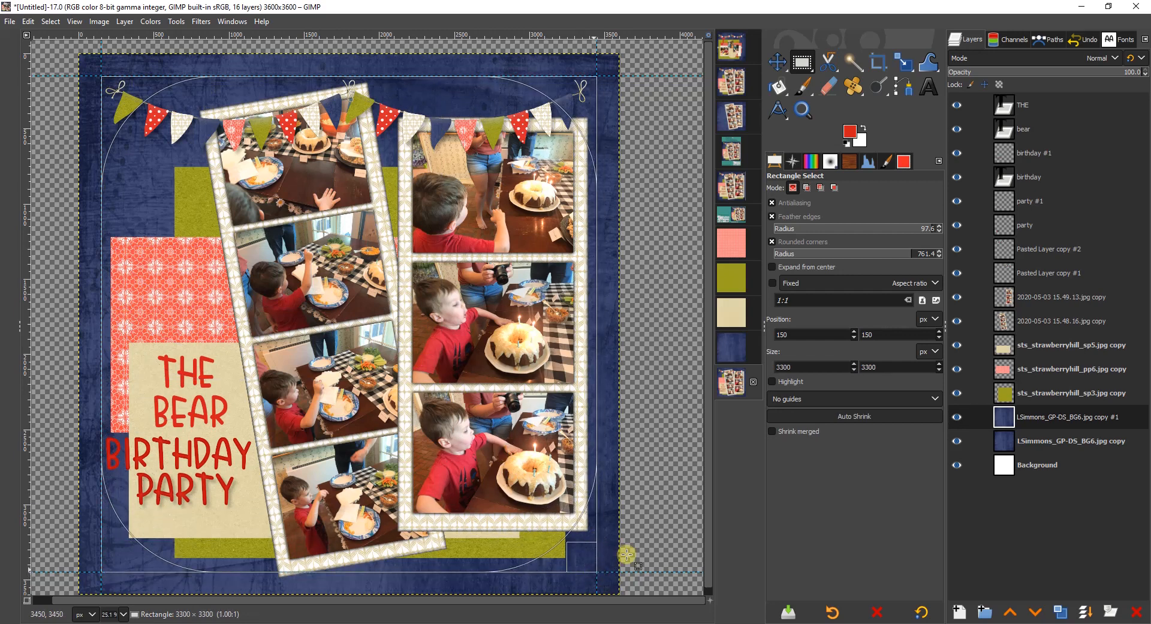
left_click(1018, 58)
left_click(967, 300)
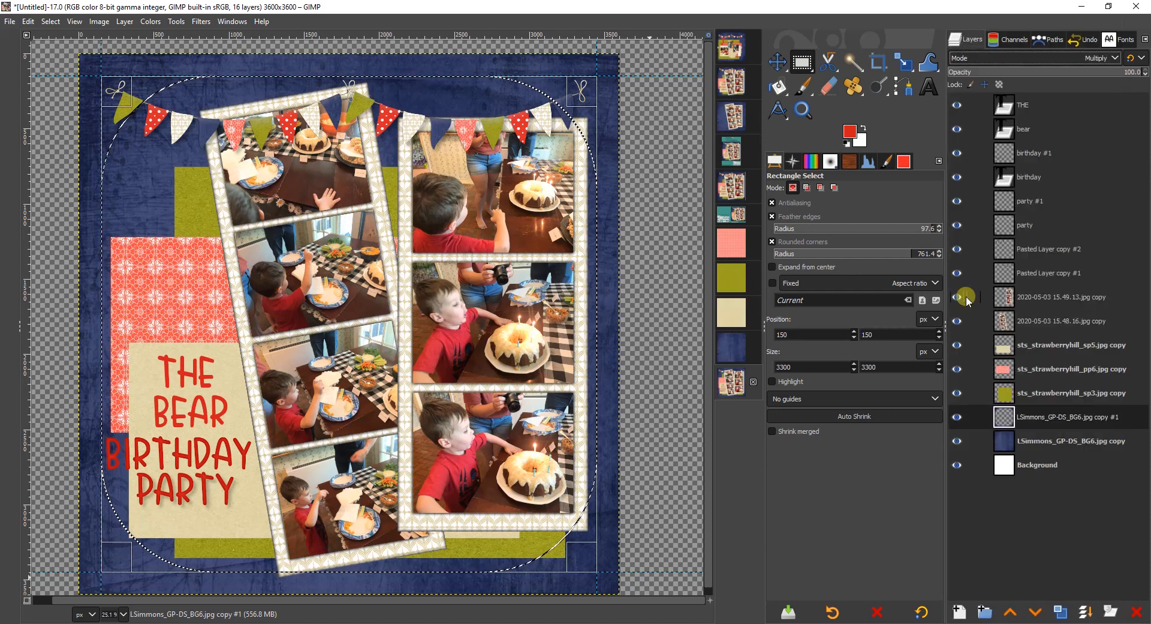
- Set the duplicate background layer's opacity to 36.1 to soften the darkened page edges
left_click(989, 72)
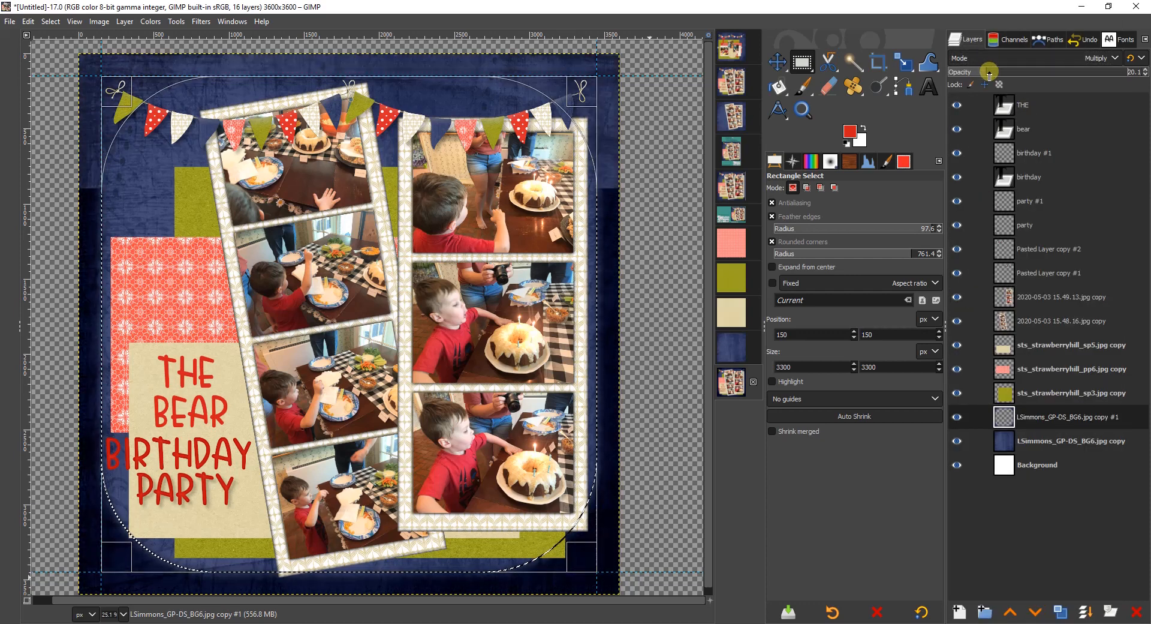
left_click_drag(989, 72, 1007, 72)
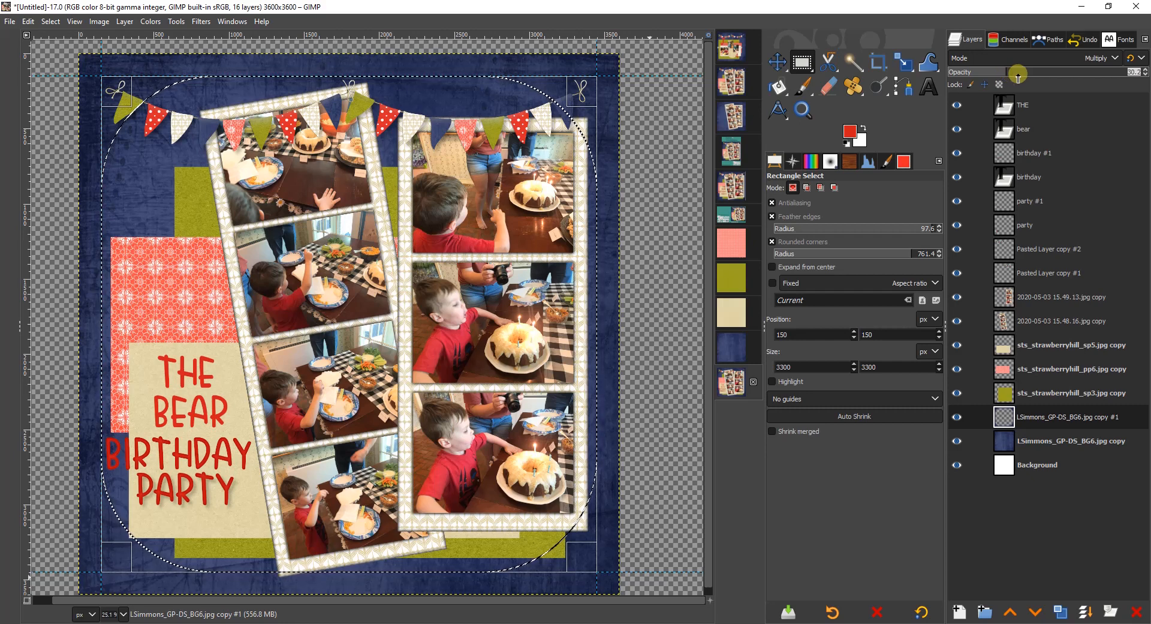
left_click(1018, 73)
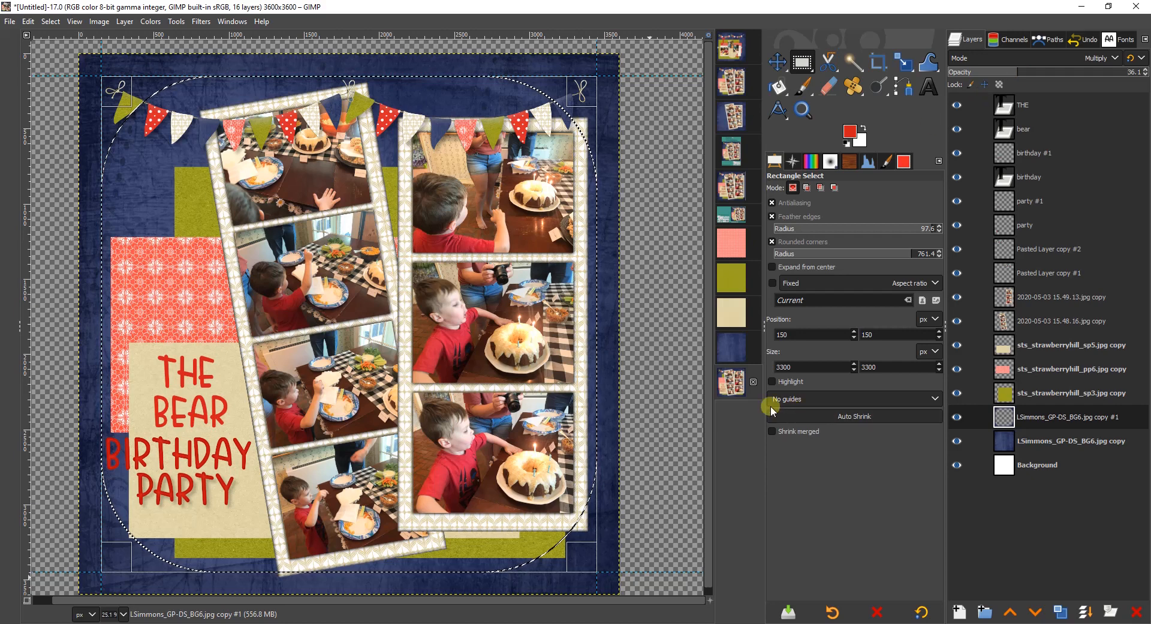
- Examine the finished right-hand birthday page image in full, including its darkened edges and title shading
left_click(732, 184)
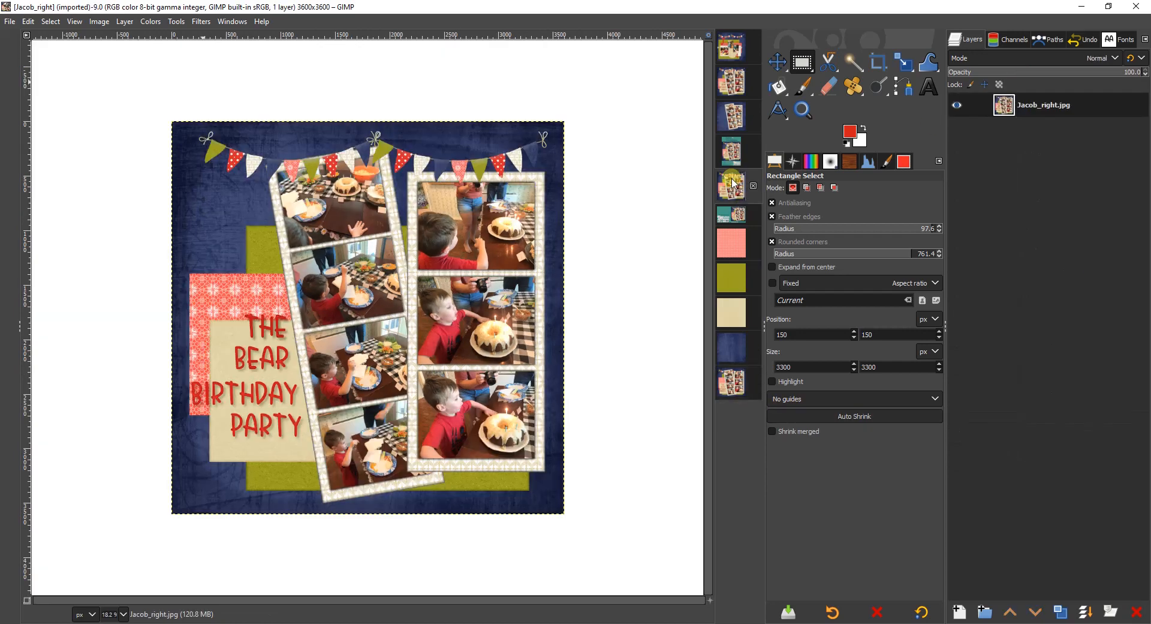
left_click(792, 161)
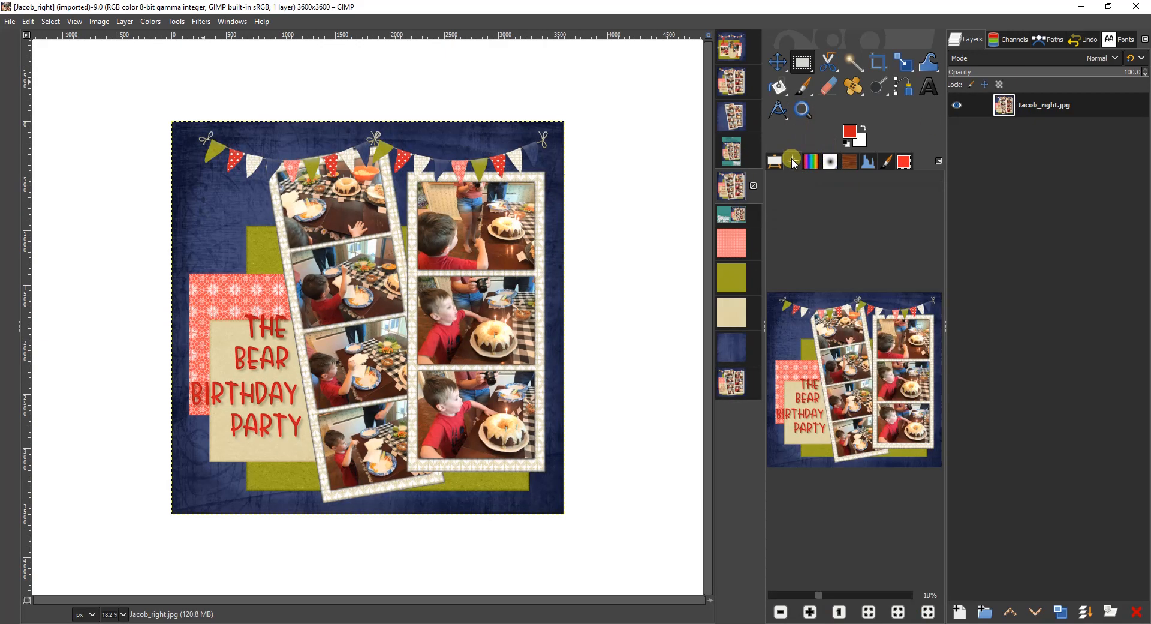
left_click(869, 612)
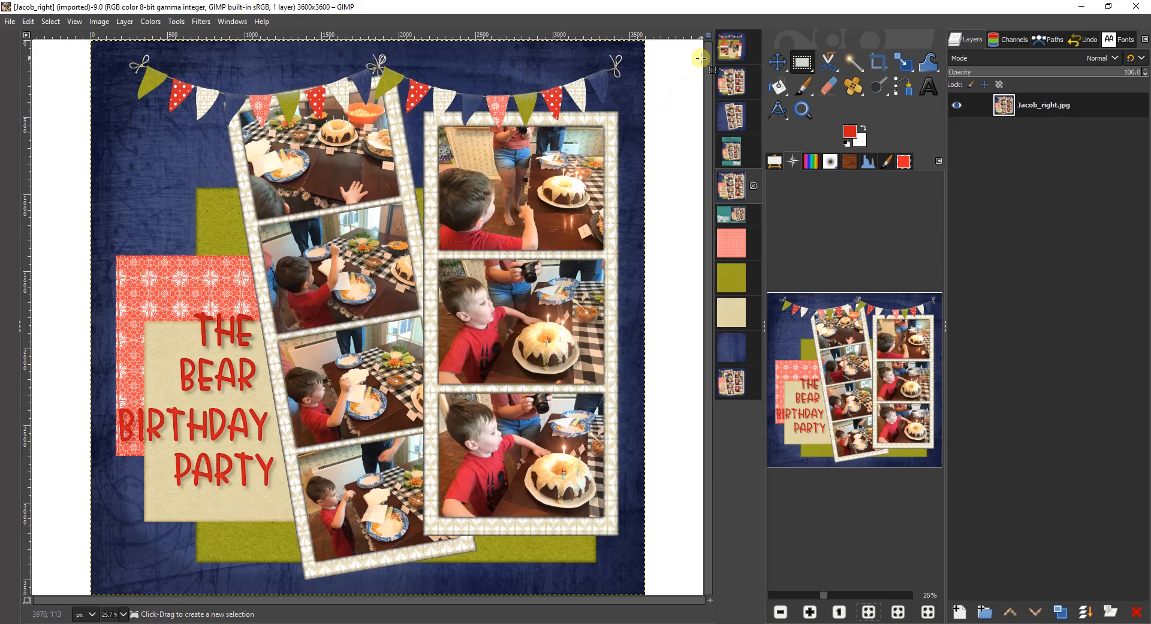
- Copy the evak_goodfriends_karla_beaded-twine.png layer from the left-hand scrapbook page into the untitled birthday page
left_click(731, 47)
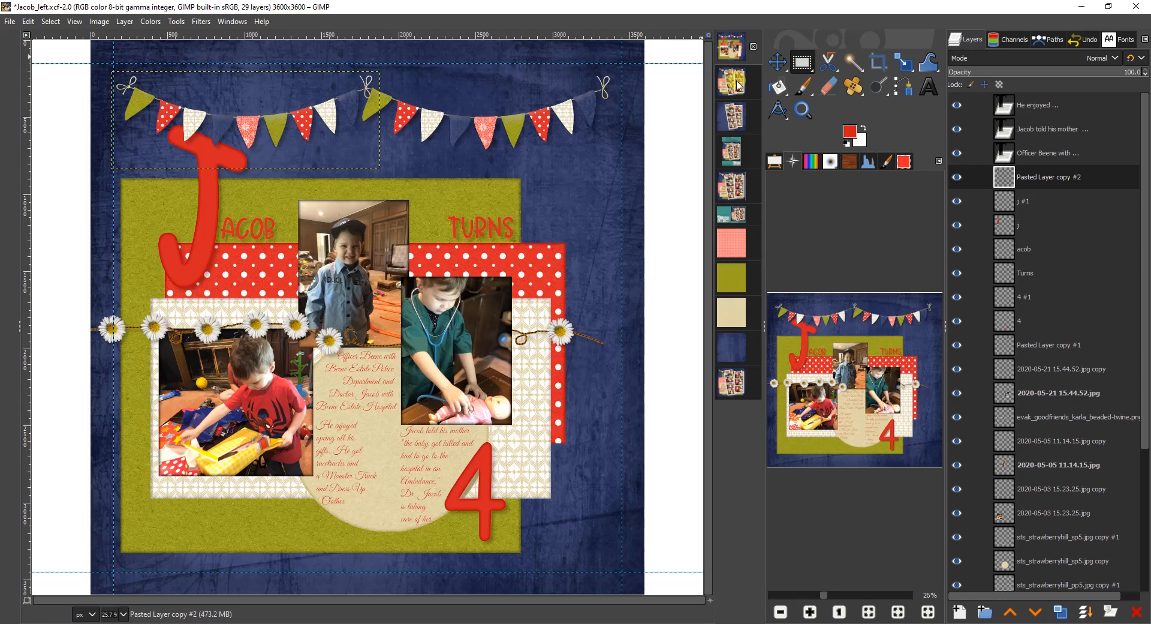
left_click(731, 50)
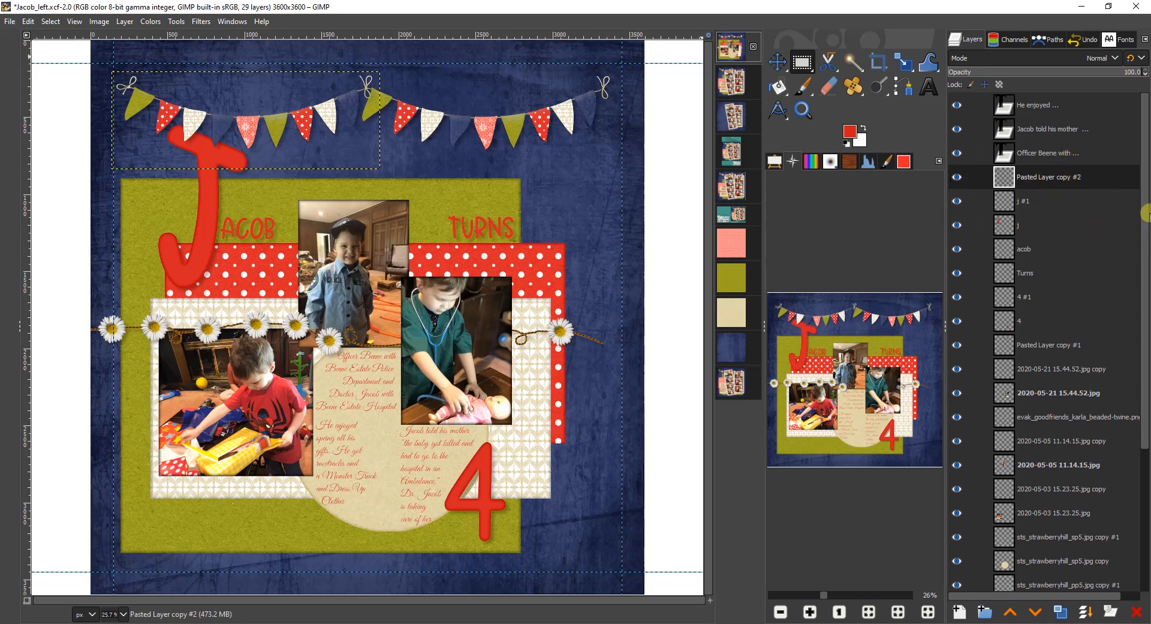
left_click_drag(1146, 213, 1125, 498)
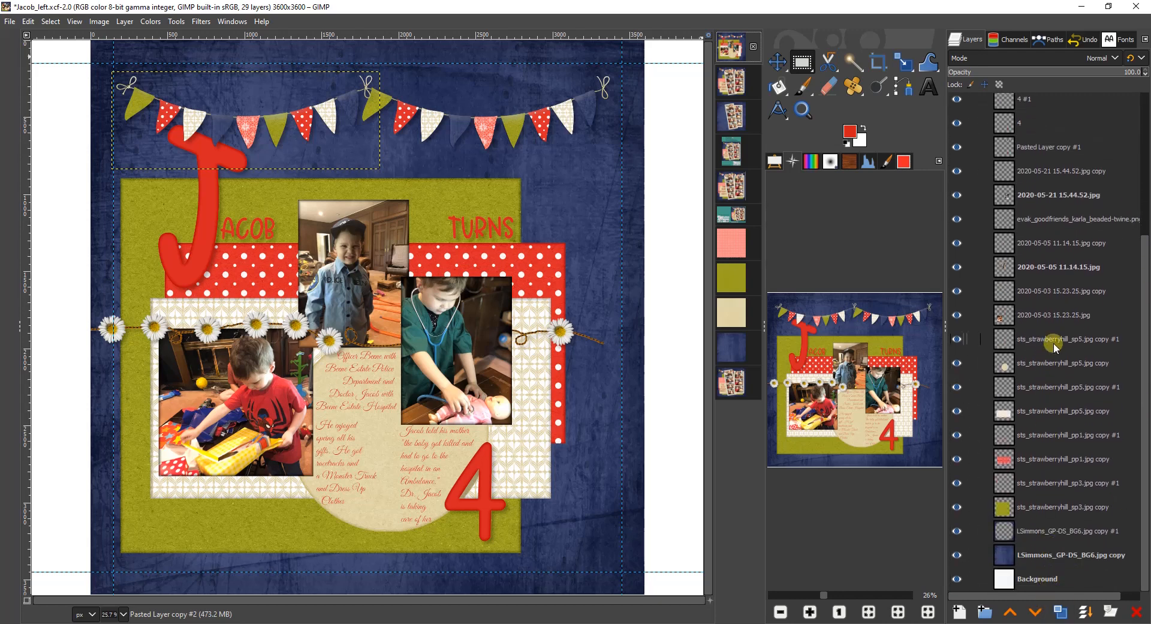
left_click_drag(1056, 216, 376, 364)
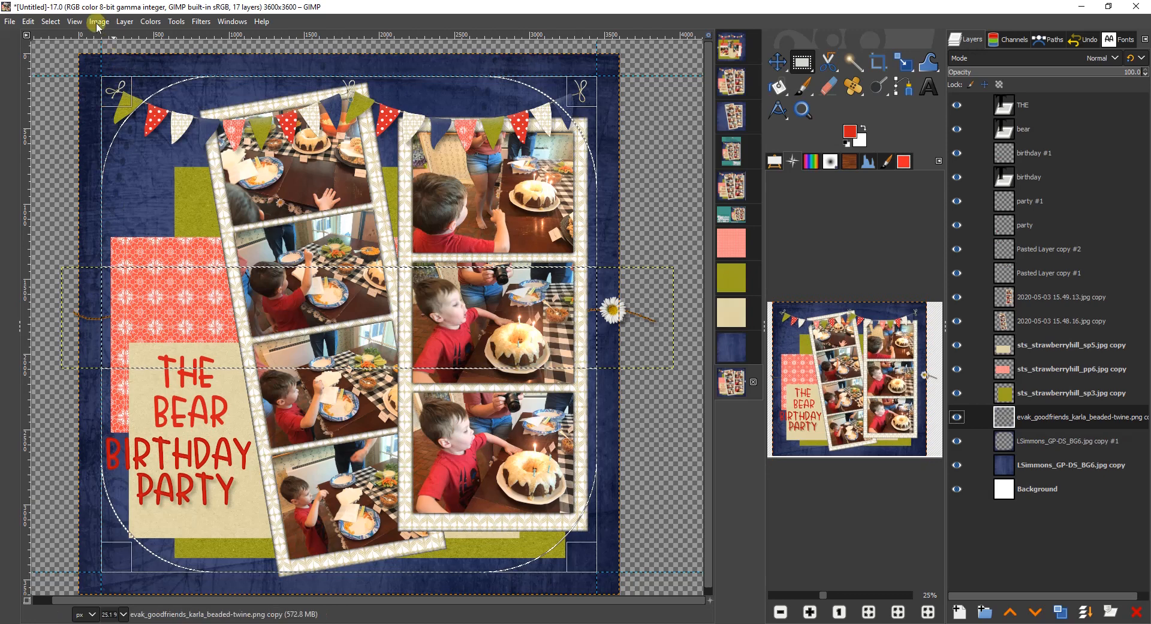
- Clear the rounded selection and raise the beaded-twine layer directly above the sts_strawberryhill_sp5.jpg copy layer
left_click(50, 21)
left_click(60, 48)
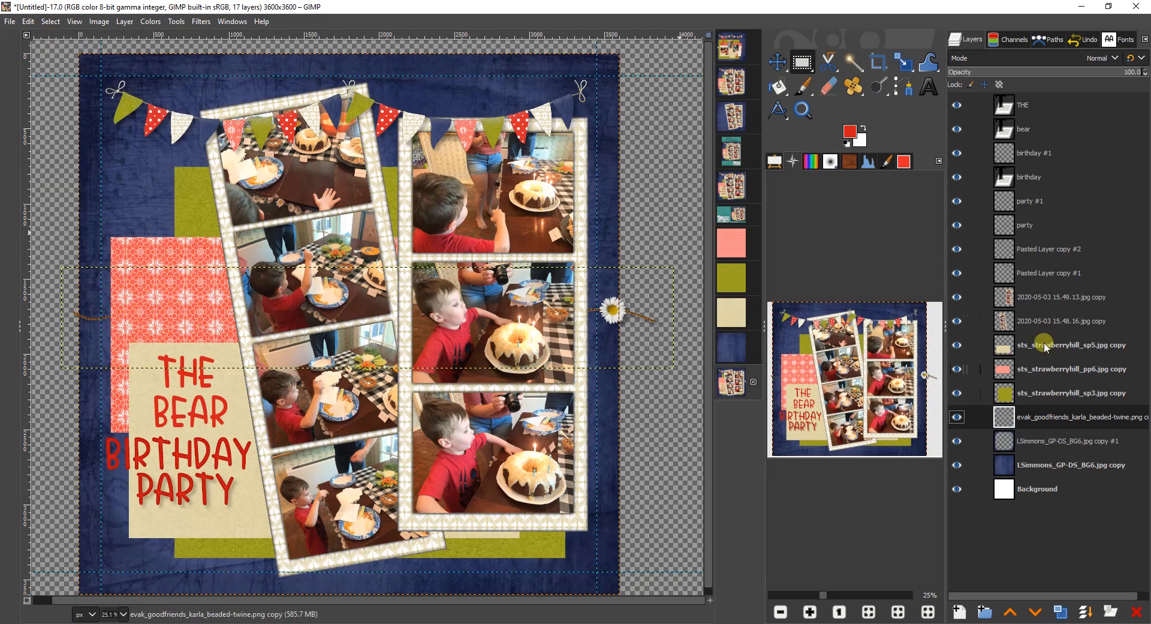
left_click_drag(1046, 416, 1046, 334)
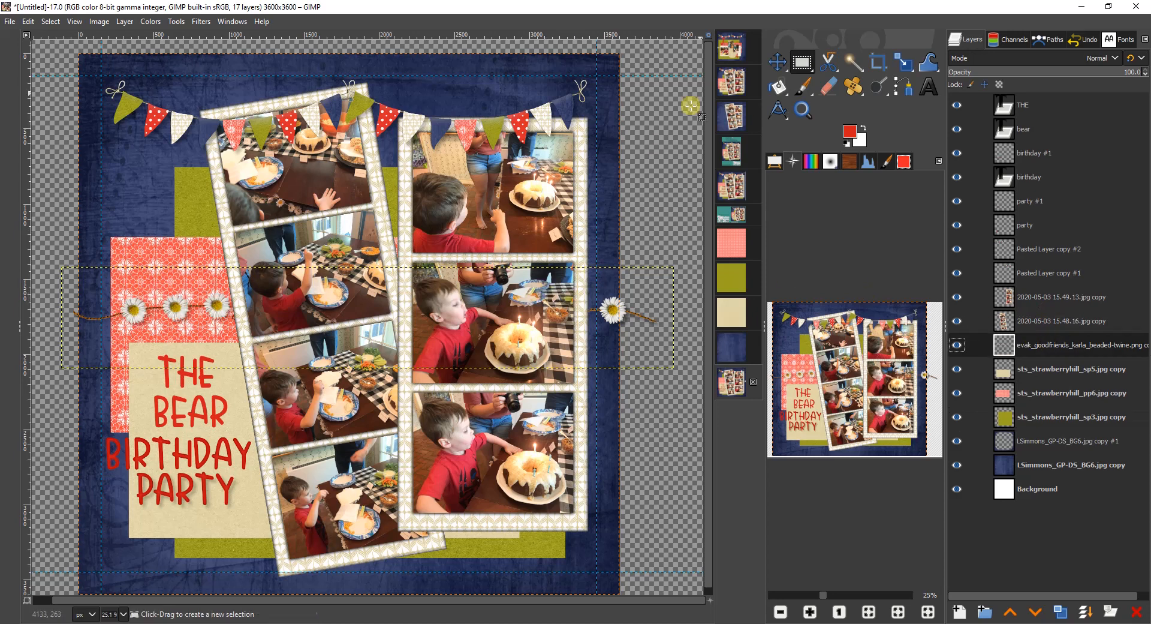
- Move the daisy twine down across the lower edge of the cream paper, and switch to the layered XCF of the finished right-hand page
left_click(778, 62)
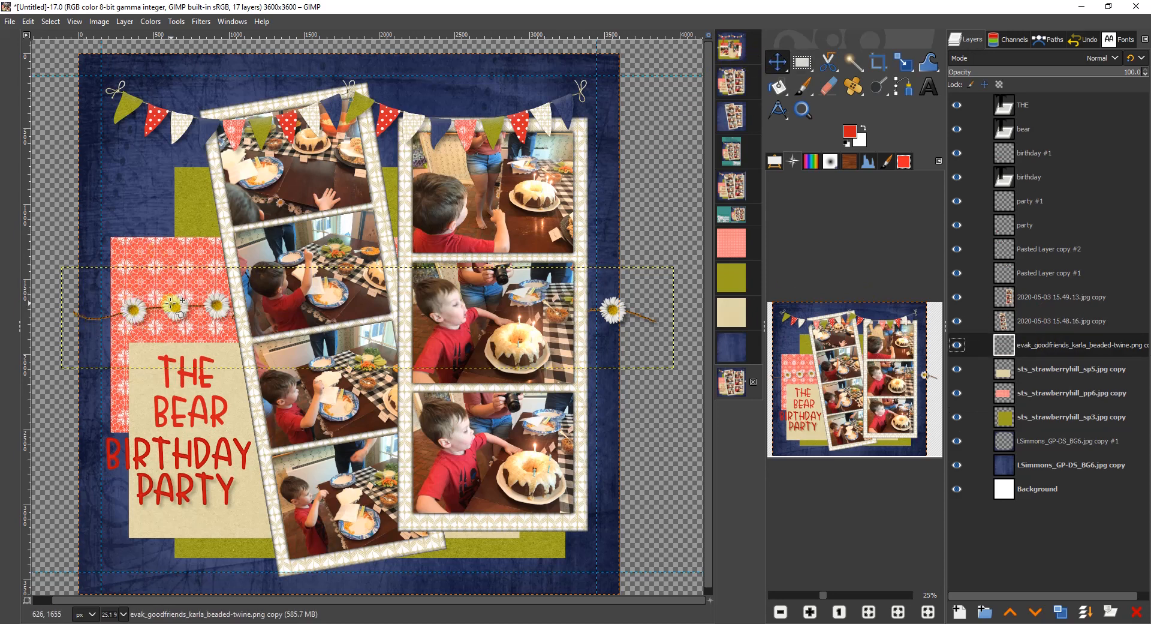
left_click_drag(173, 301, 148, 522)
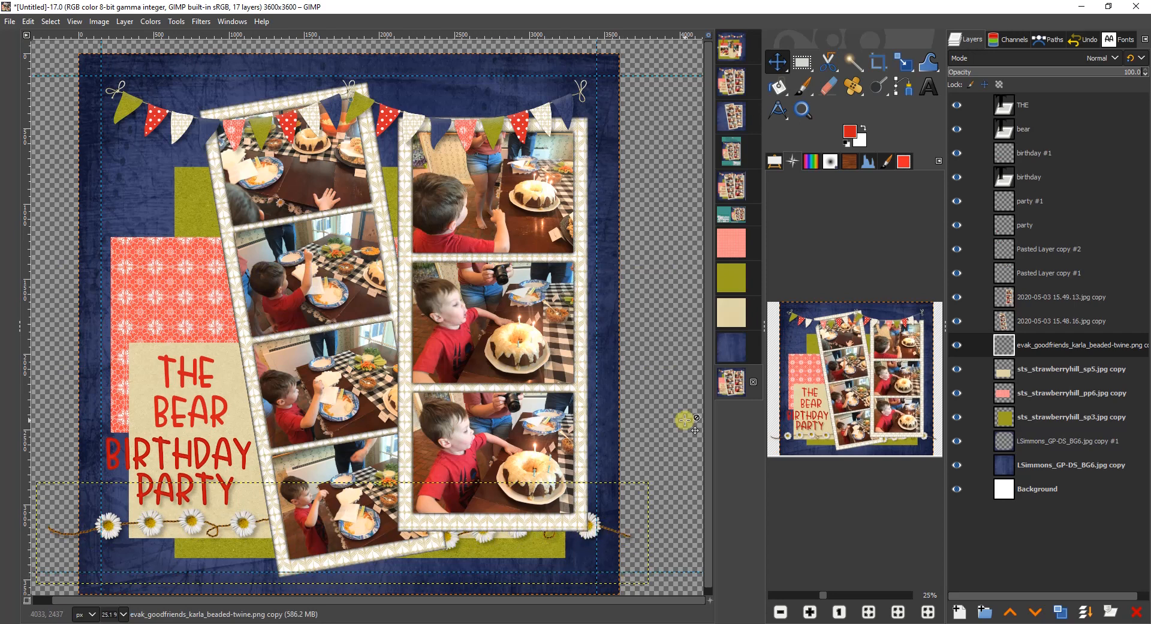
left_click(737, 87)
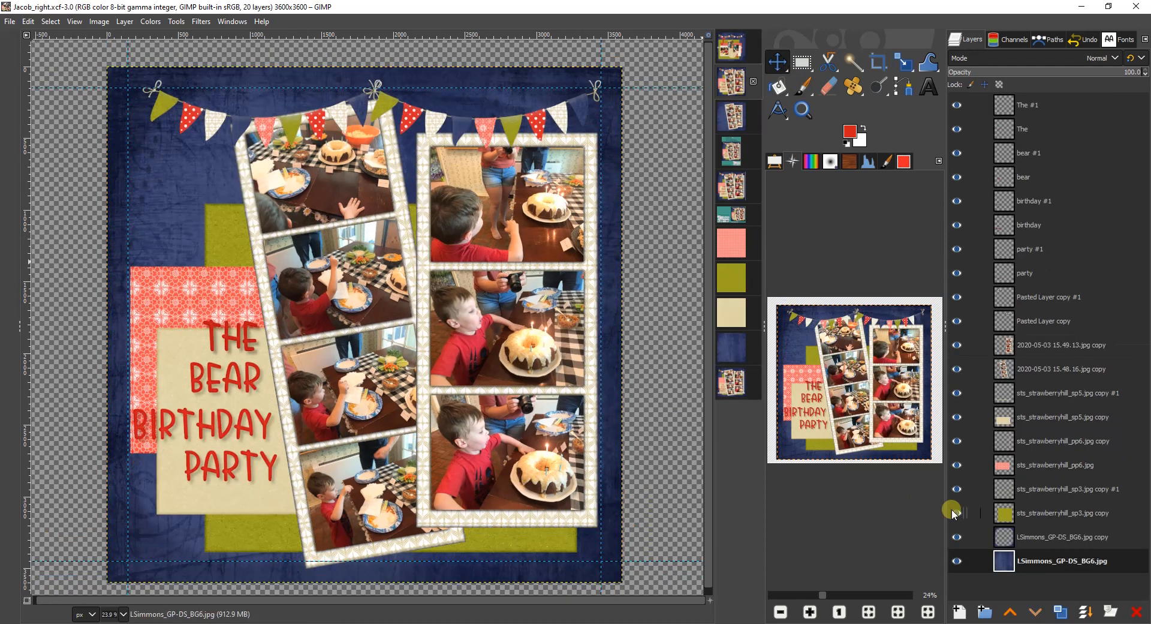